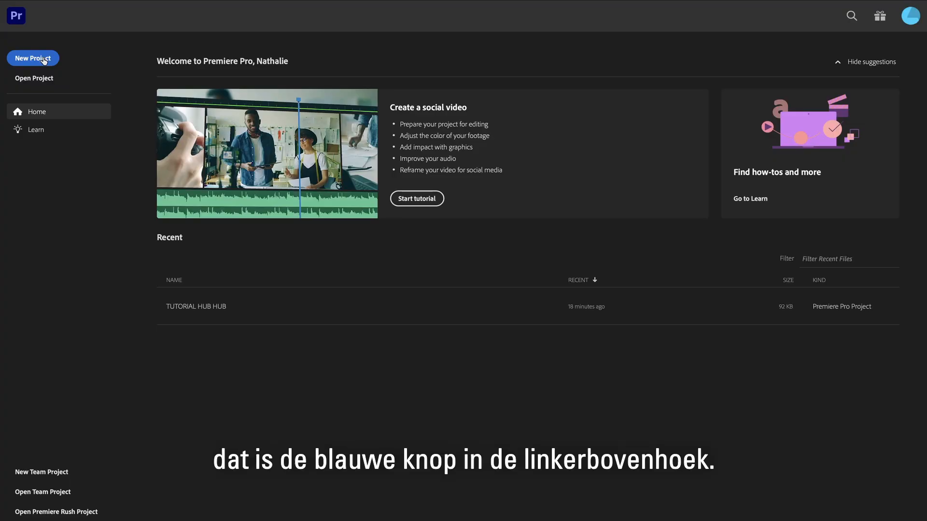
Start a new project named "Tutorial HUBHUB" and set its location to the EDITING FILE STRUCTURE folder on REDRUM 04.
left_click(43, 59)
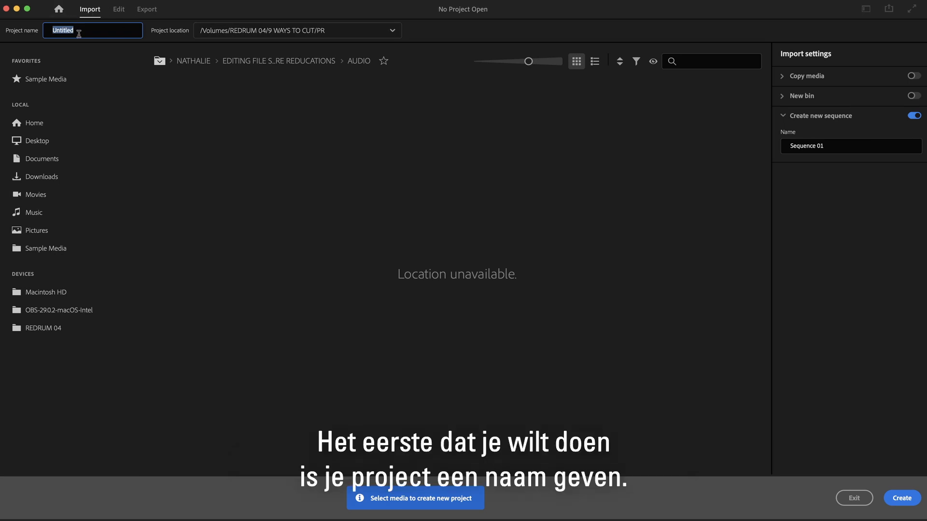
type("Tuto")
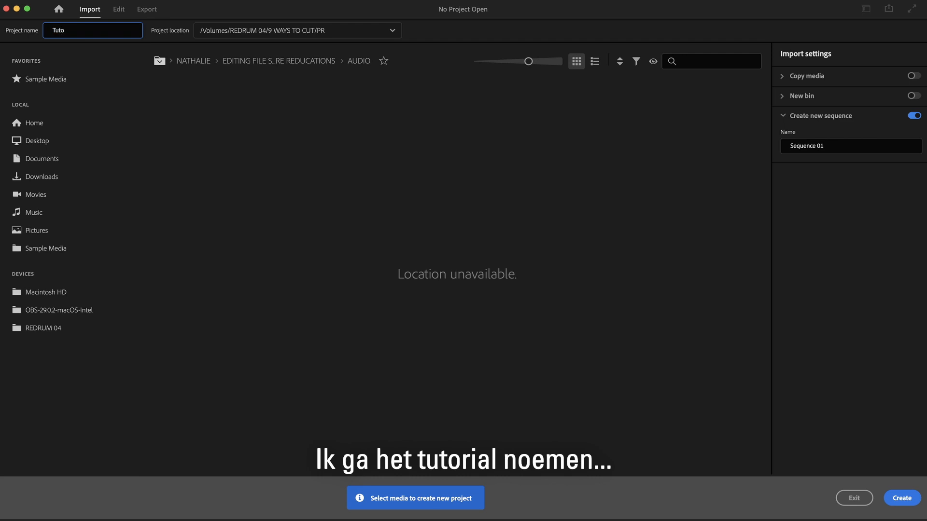
type("rial HUBHUB")
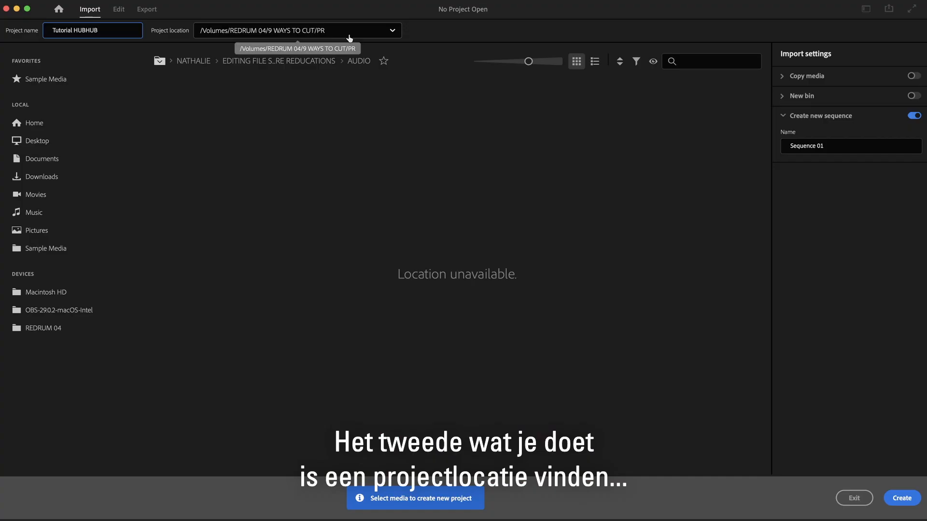
left_click(350, 39)
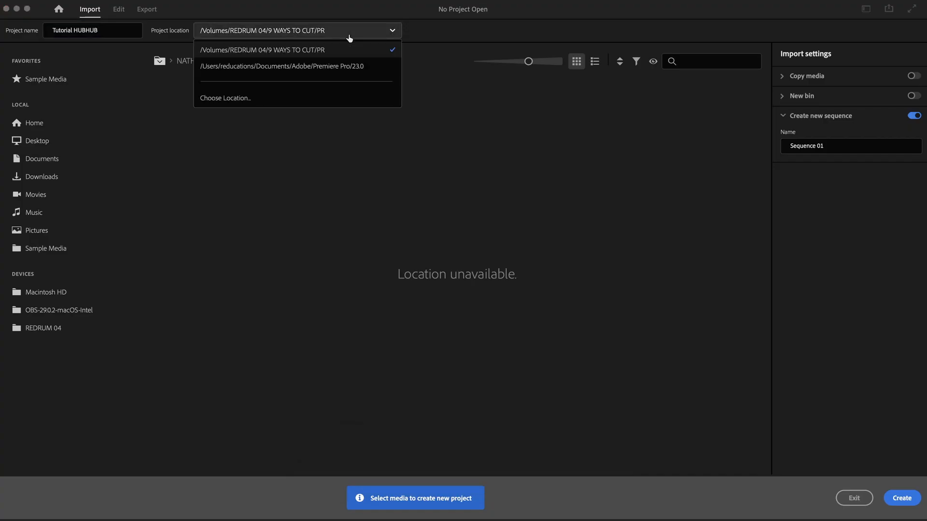
left_click(242, 98)
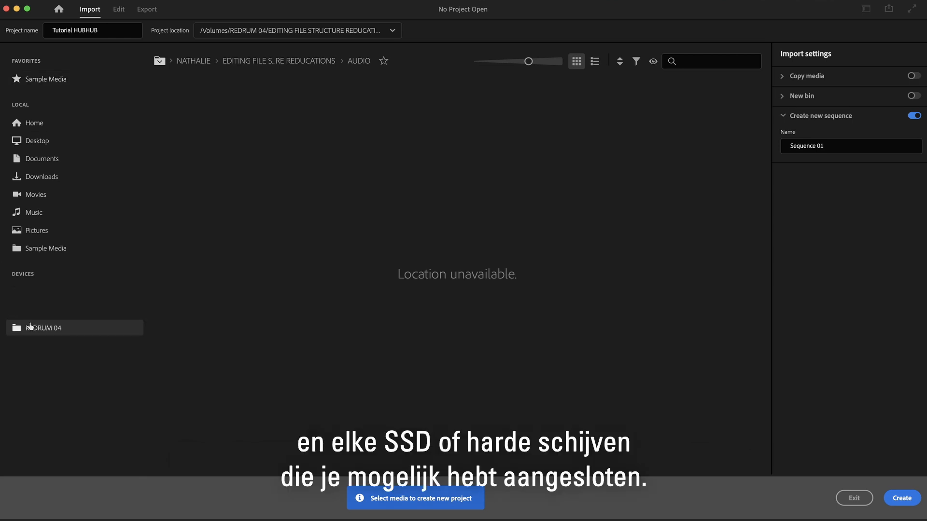
Browse REDRUM 04 into the FOOTAGE folder and select the RAW_FOOTAGE 1 folder for import.
left_click(67, 330)
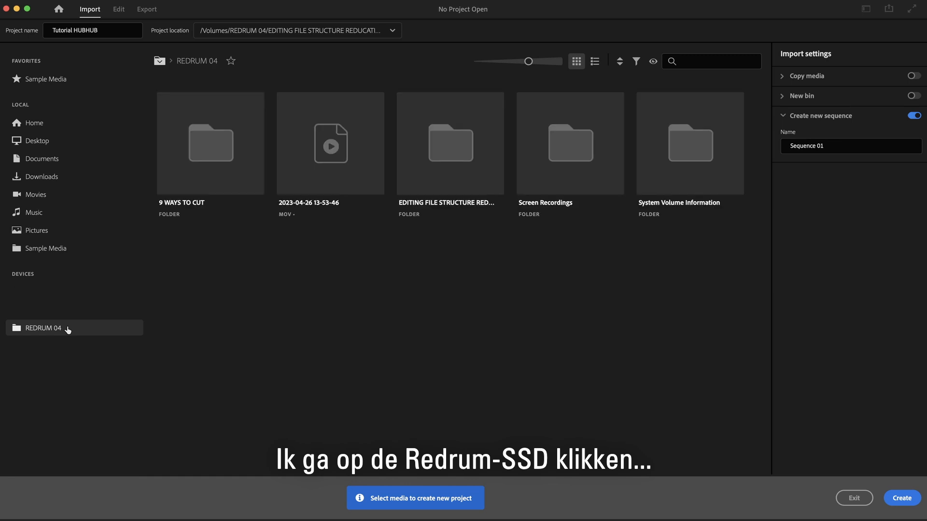
double_click(468, 150)
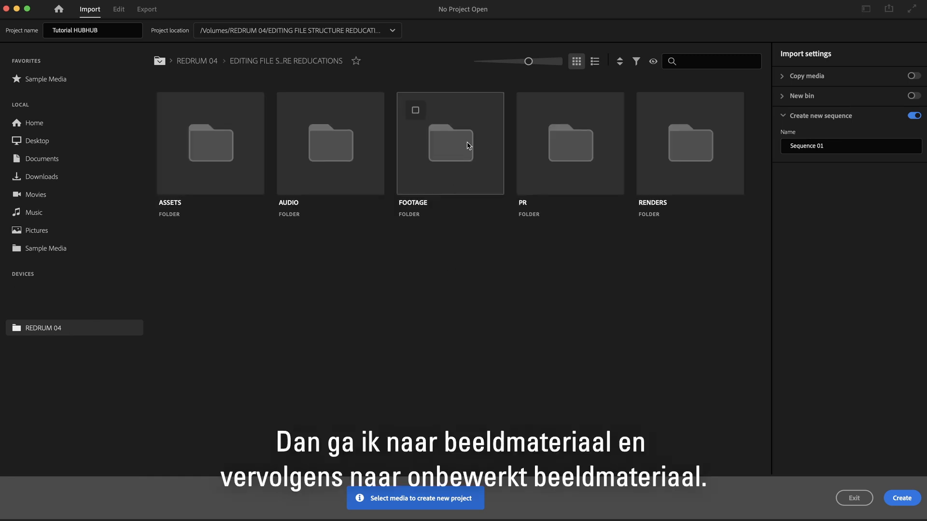
double_click(468, 146)
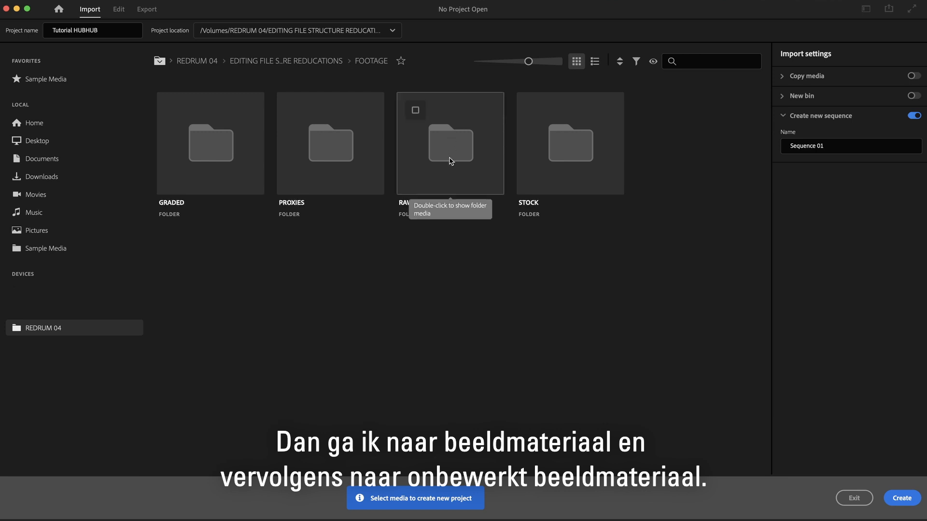
double_click(449, 161)
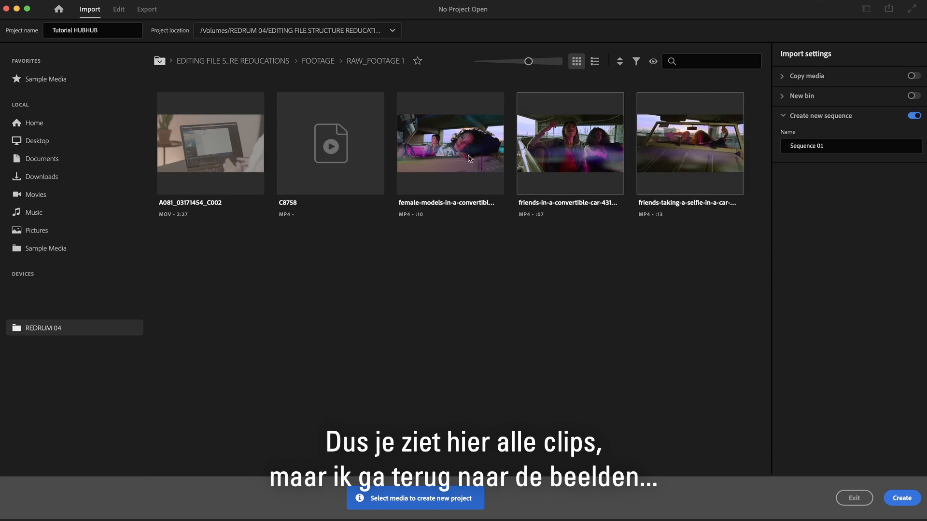
left_click(315, 61)
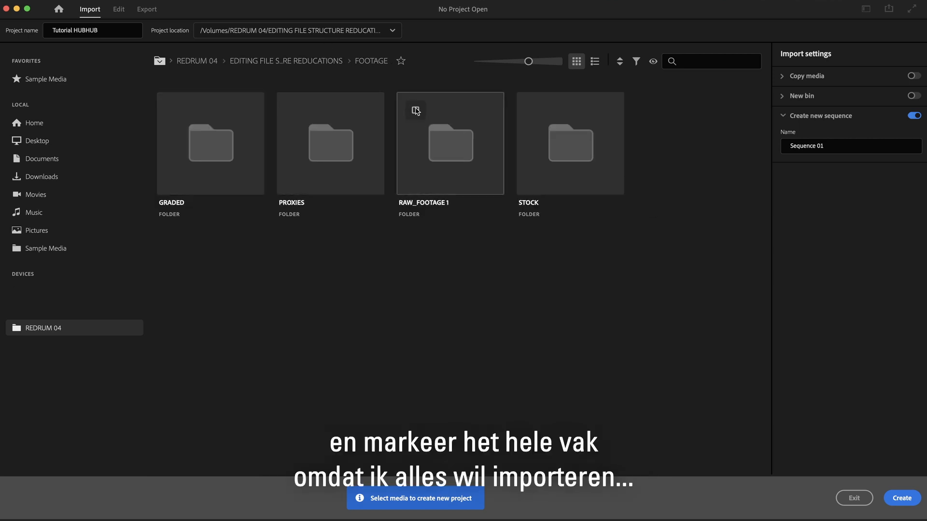
left_click(415, 110)
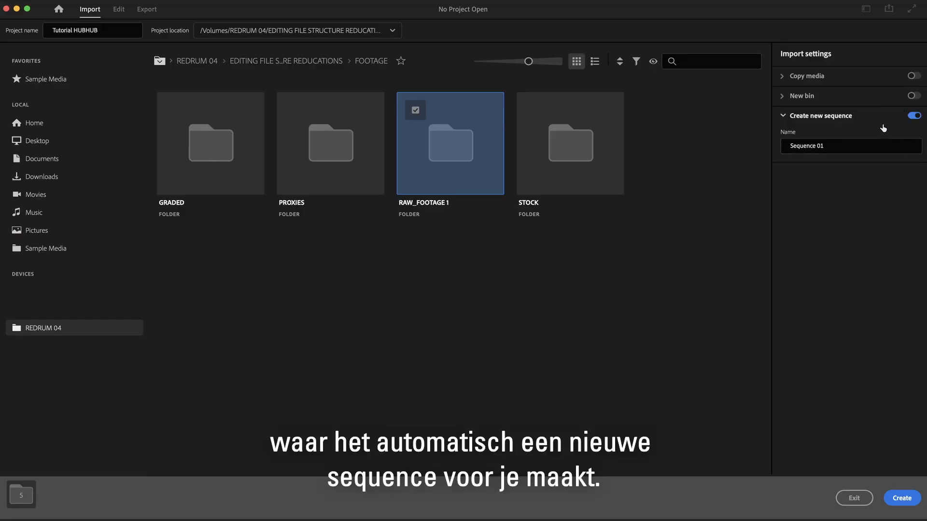
Turn off new sequence creation and create the project.
left_click(914, 117)
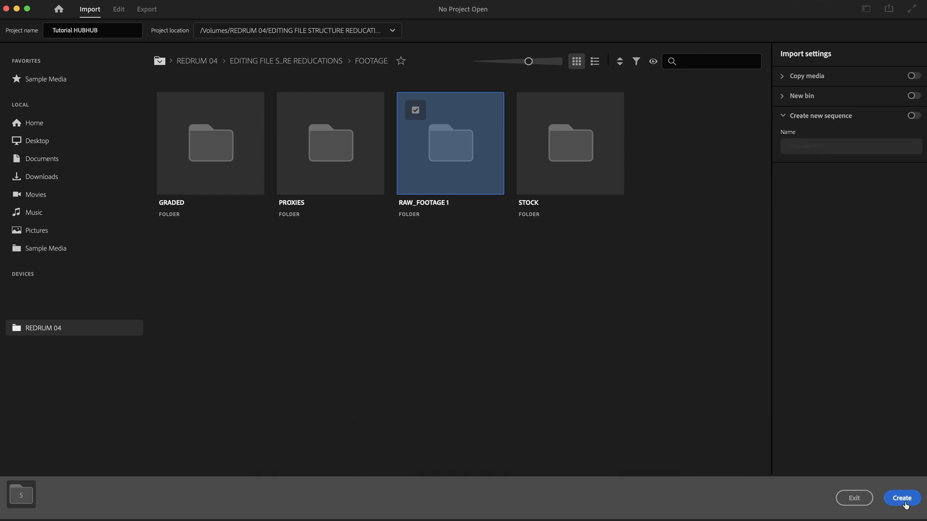
left_click(903, 499)
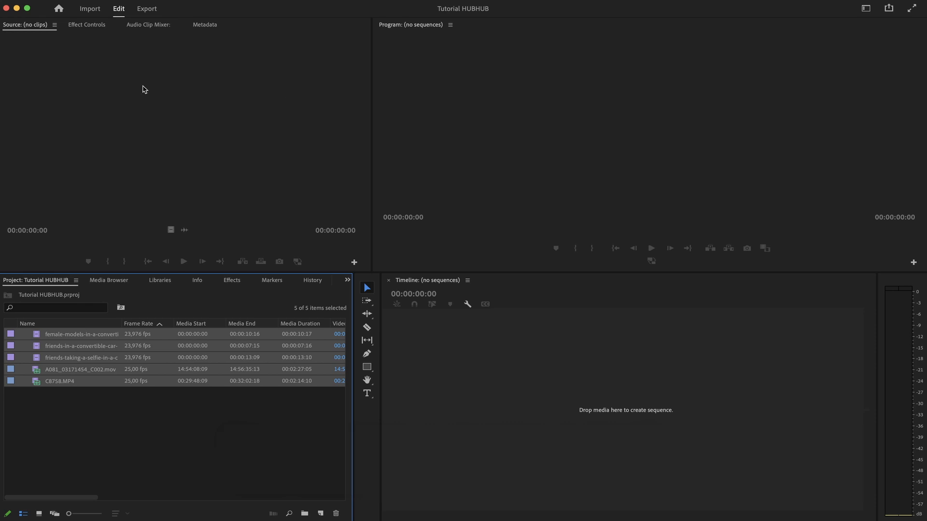
Open the female-models-in-a-convertible clip in the Source monitor.
double_click(75, 334)
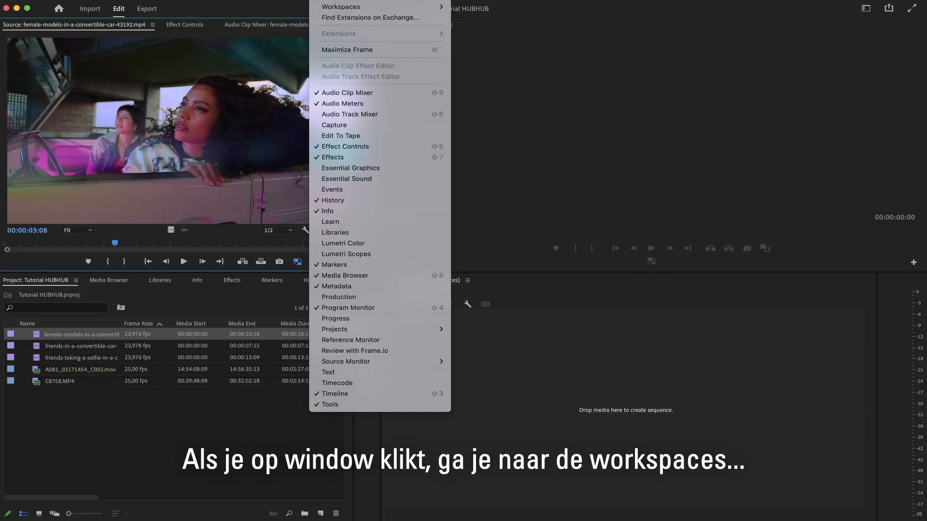
Switch the workspace to Assembly and back to Editing.
mouse_move(345, 6)
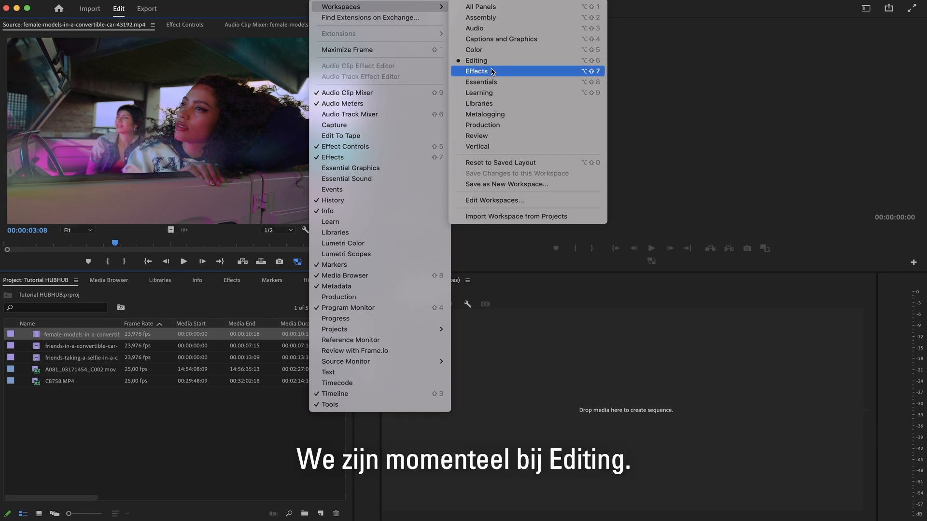
left_click(482, 18)
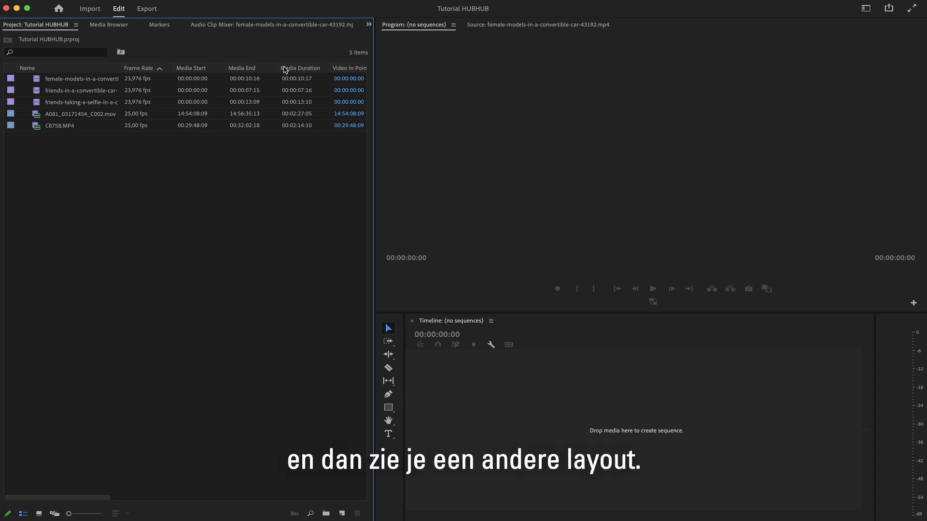
left_click(321, 6)
mouse_move(376, 6)
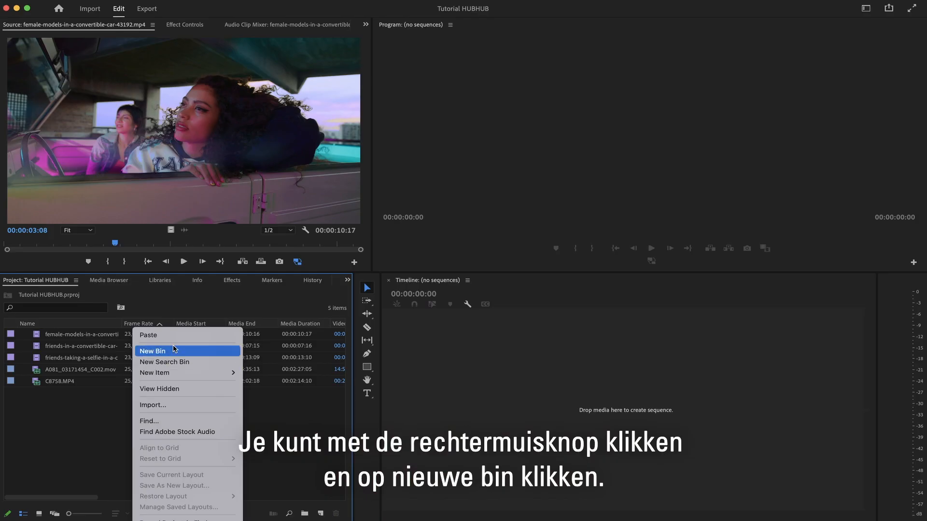
Create a new bin in the project panel.
left_click(175, 352)
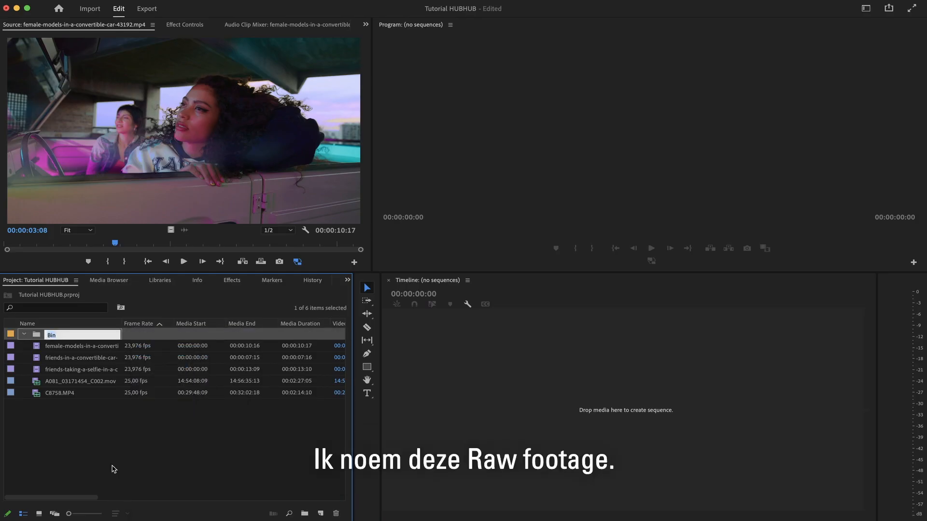
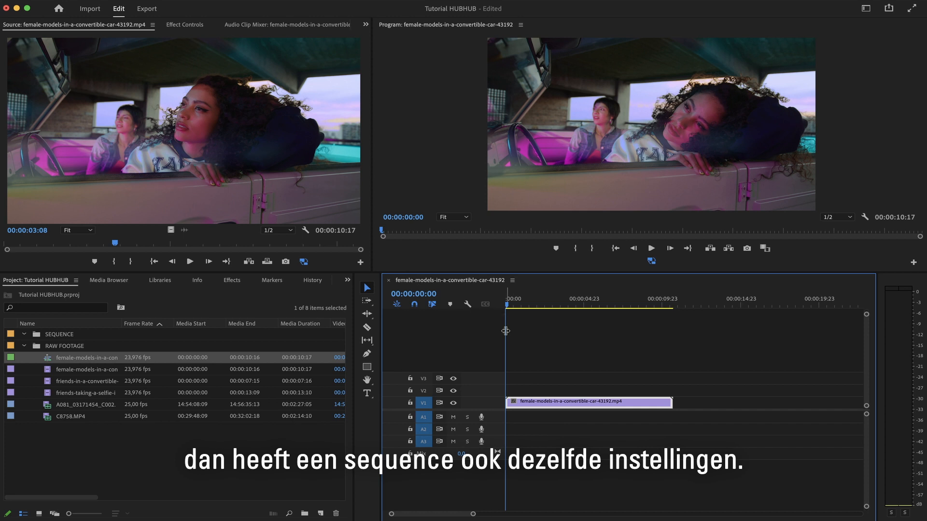
Move the female-models-in-a-convertible sequence into the SEQUENCE bin.
left_click(71, 357)
left_click_drag(75, 357, 58, 336)
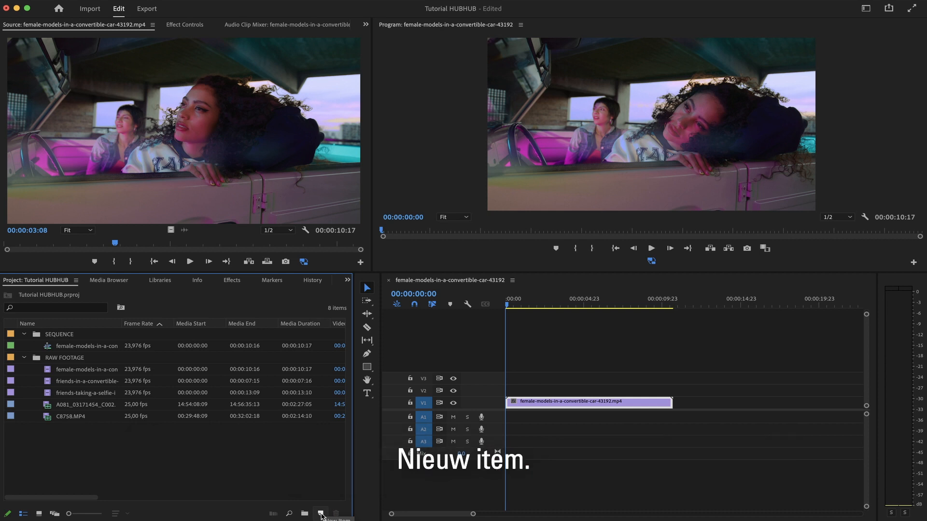
Start a new sequence and set its frame size to 1080 horizontal by 1920 vertical in the settings.
left_click(321, 514)
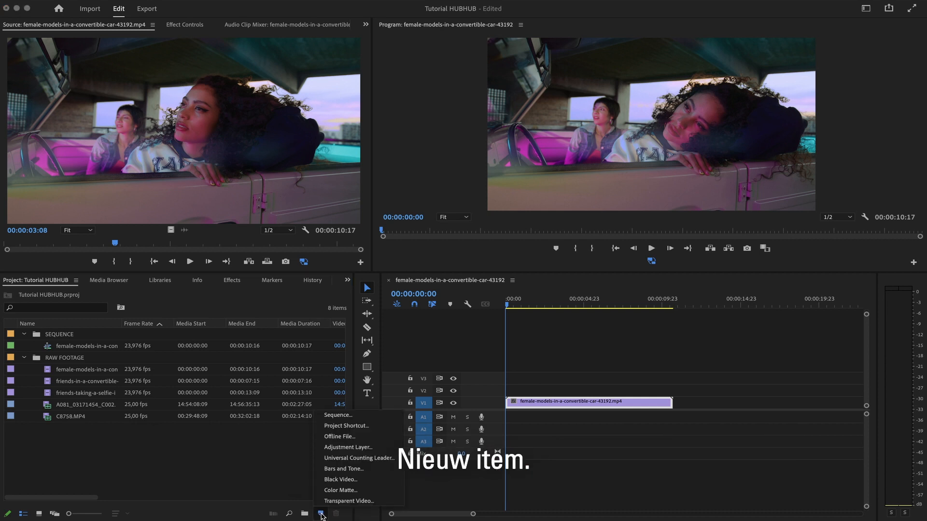
left_click(338, 415)
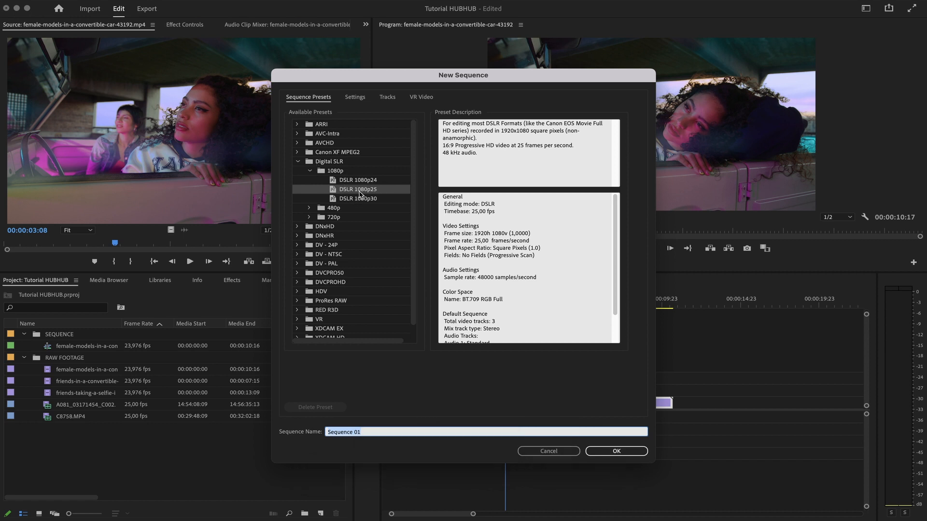
left_click(361, 100)
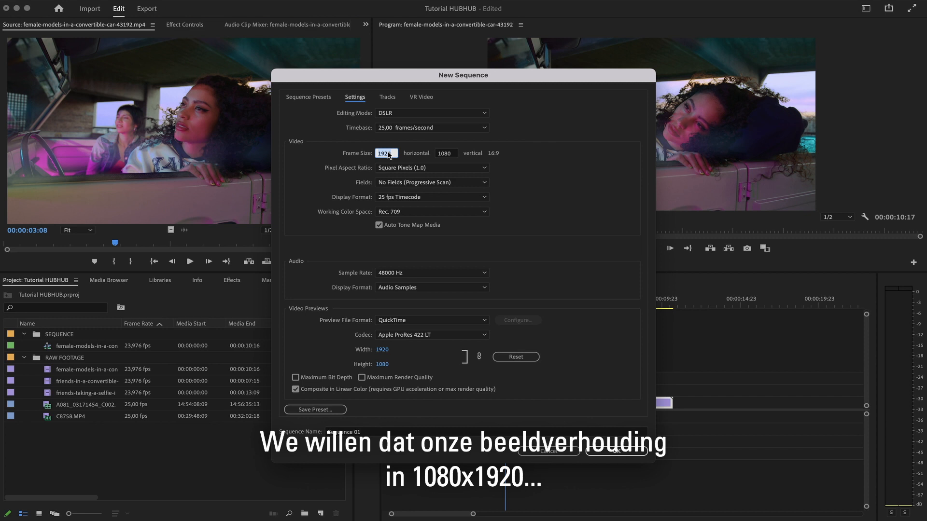
type("1080")
left_click(445, 154)
type("1")
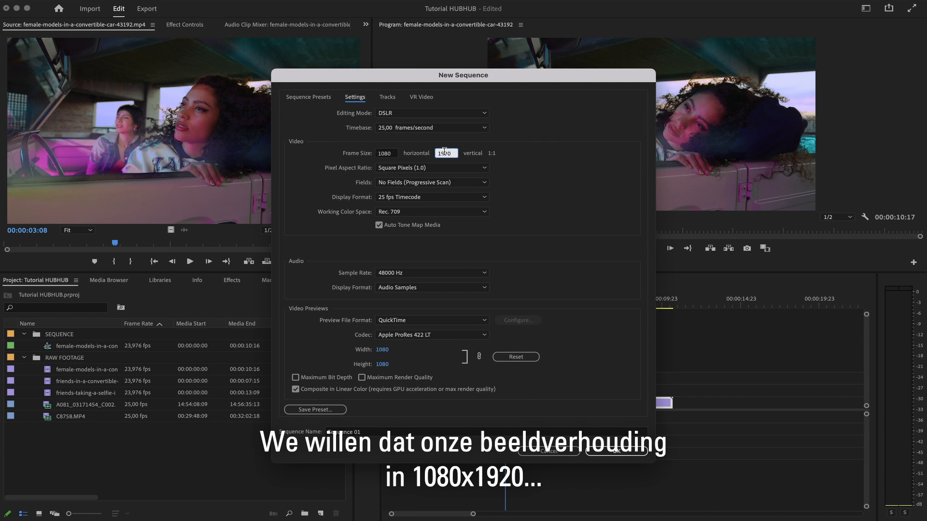
left_click(485, 154)
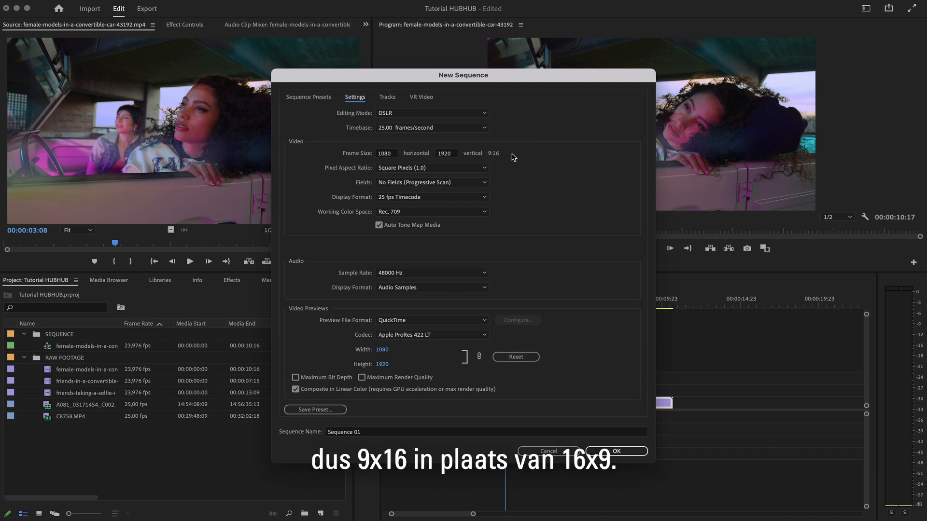
Name the new sequence HUBHUB_REELS_V1 and create it.
triple_click(369, 435)
type("HU")
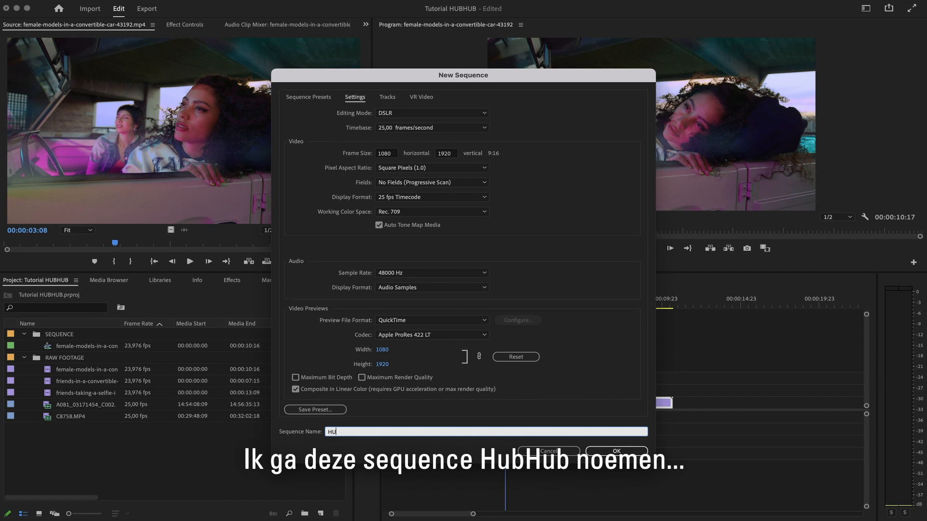
type("BHUB_REELS_V1")
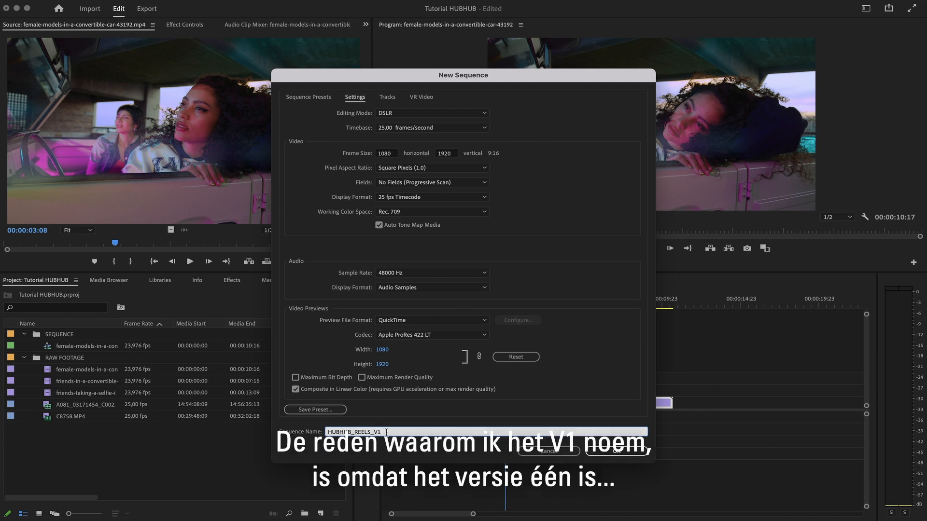
left_click(616, 451)
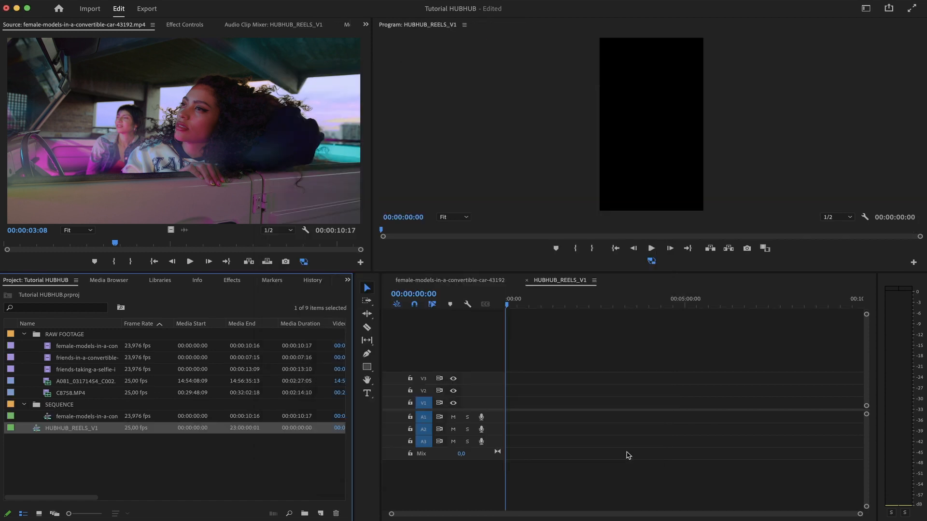
Rename the female-models-in-a-convertible sequence to HUBHUB_1920X1080_V1.
left_click_drag(75, 429, 64, 406)
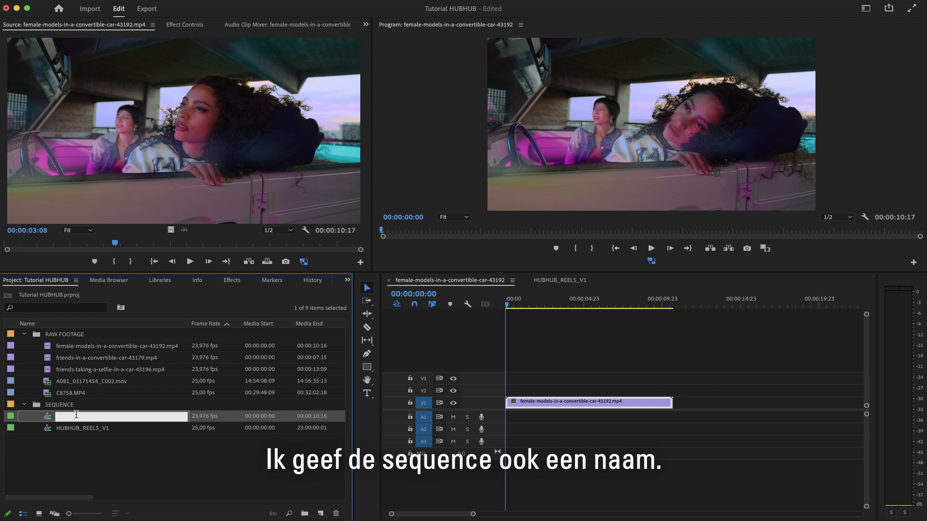
type("HUBHUB_1920")
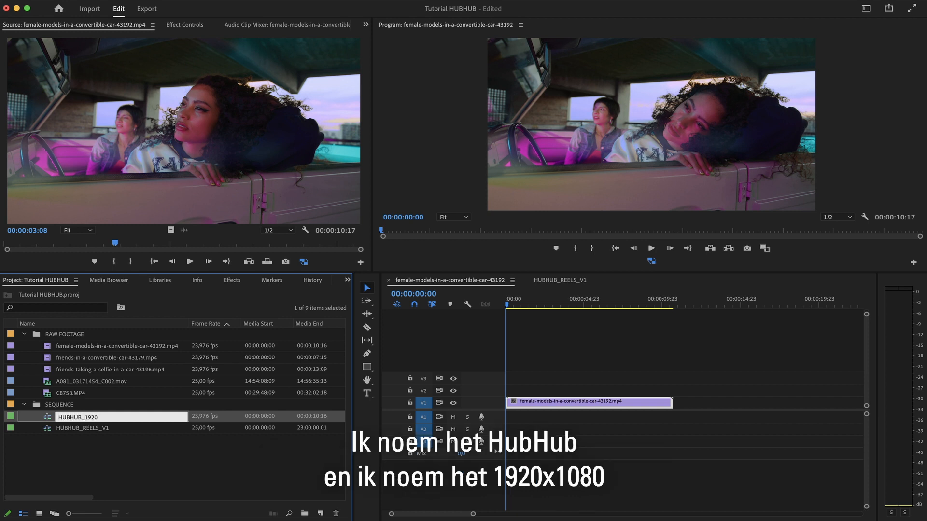
type("X1080")
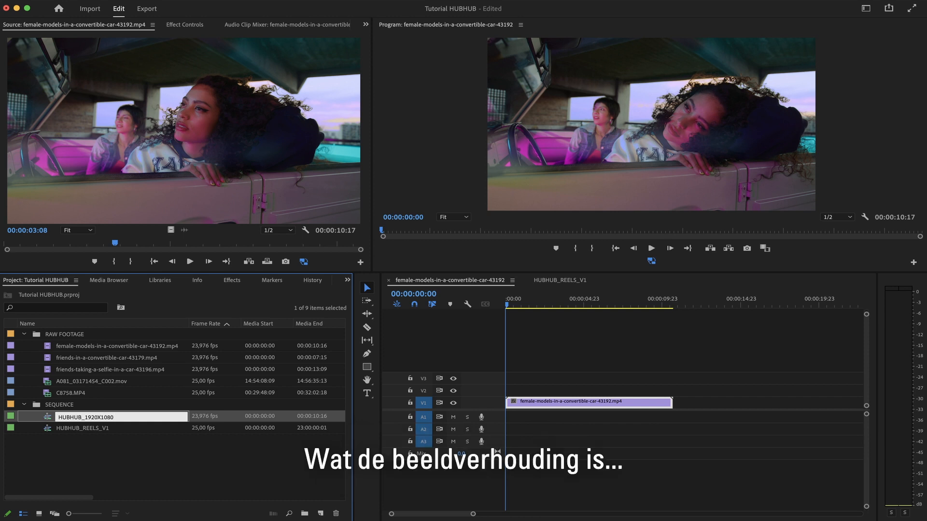
type("_V1")
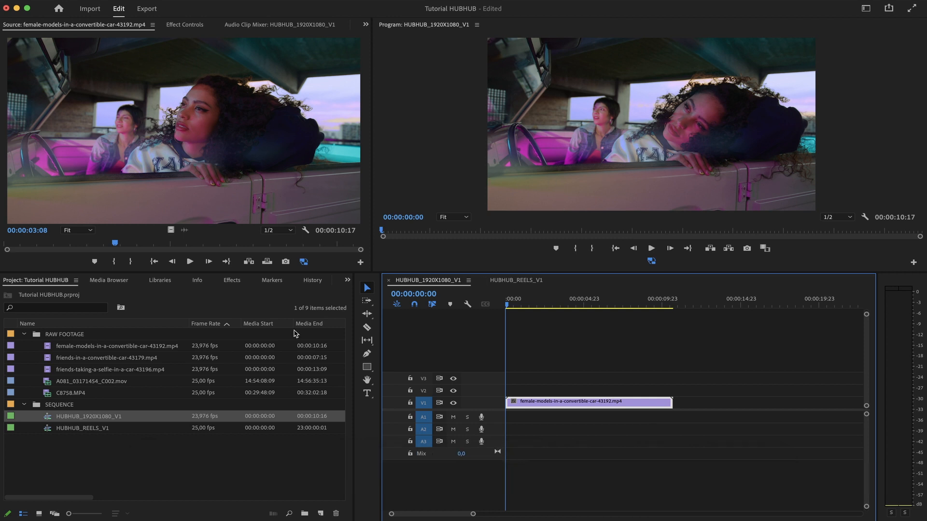
Open HUBHUB_REELS_V1 and drop the female-models-in-a-convertible clip into it, keeping the existing sequence settings.
double_click(85, 428)
left_click_drag(84, 349, 507, 403)
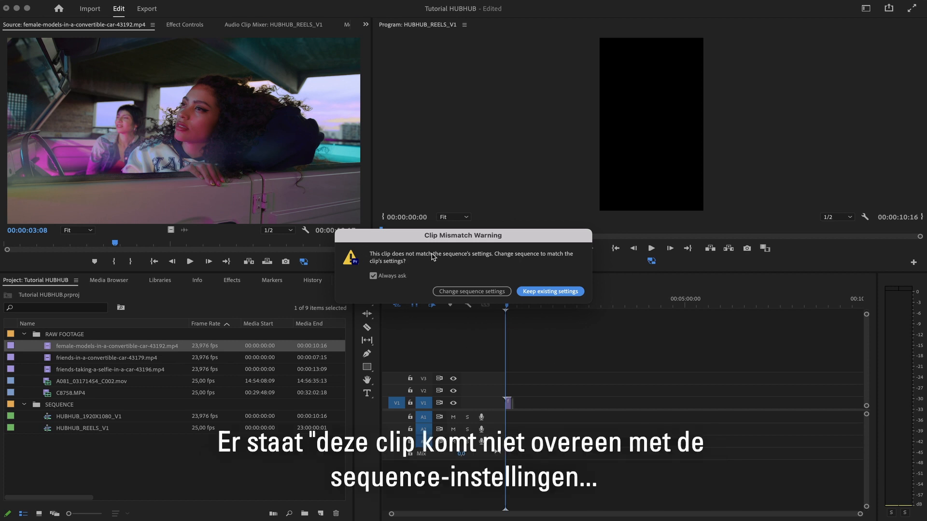
left_click(547, 291)
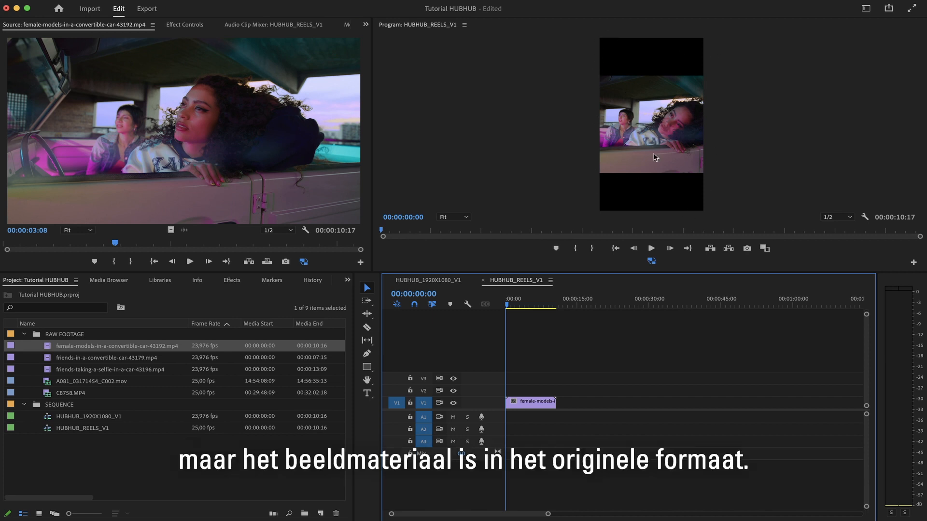
Add the female-models-in-a-convertible clip again after the first clip in the reels timeline.
left_click(510, 372)
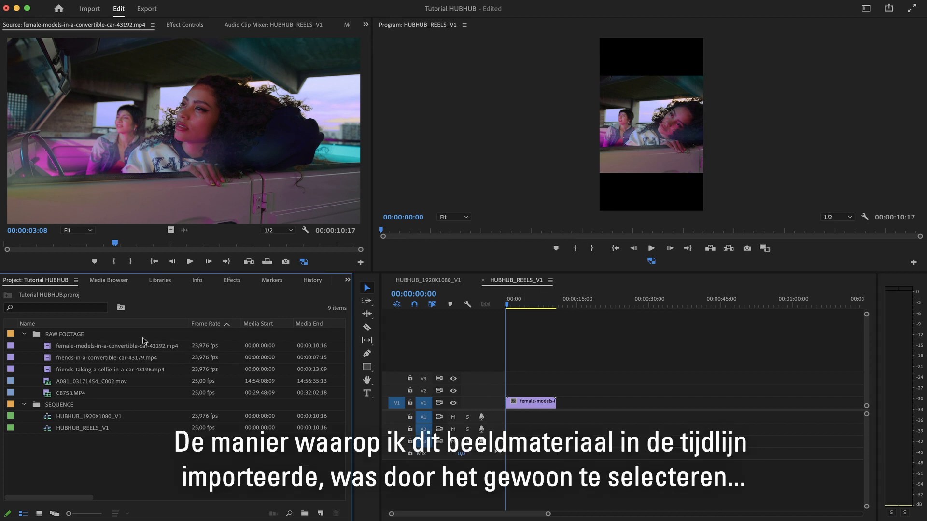
left_click(110, 346)
left_click_drag(110, 347, 555, 409)
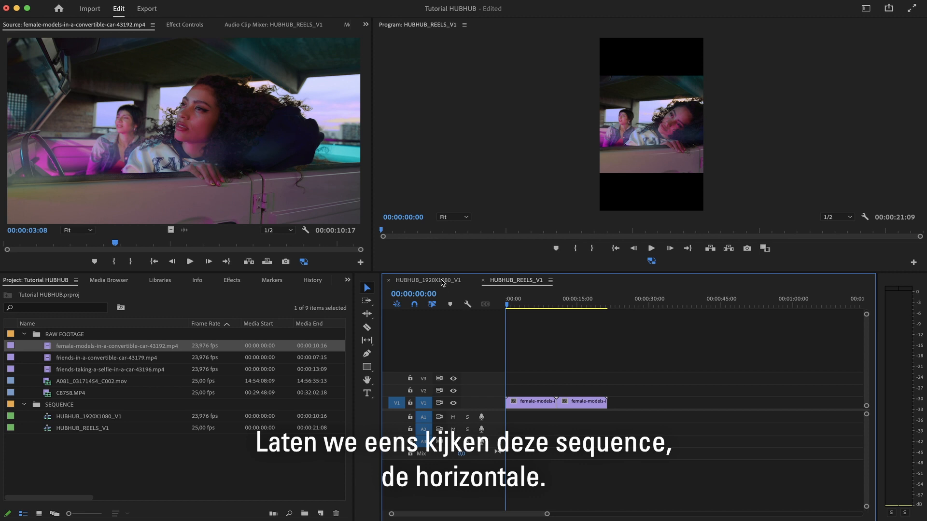
Switch to the HUBHUB_1920X1080_V1 sequence and open friends-in-a-convertible-car-43179.mp4 in the Source monitor.
left_click(428, 280)
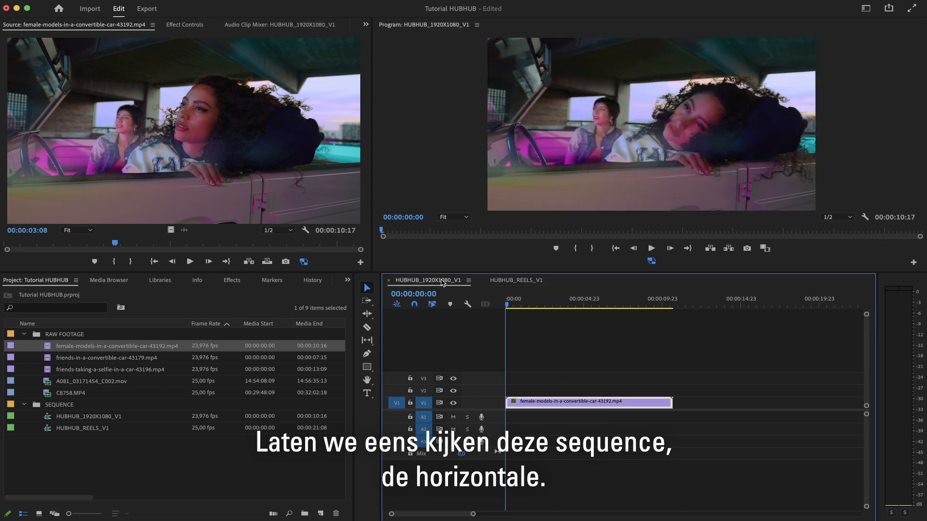
double_click(160, 357)
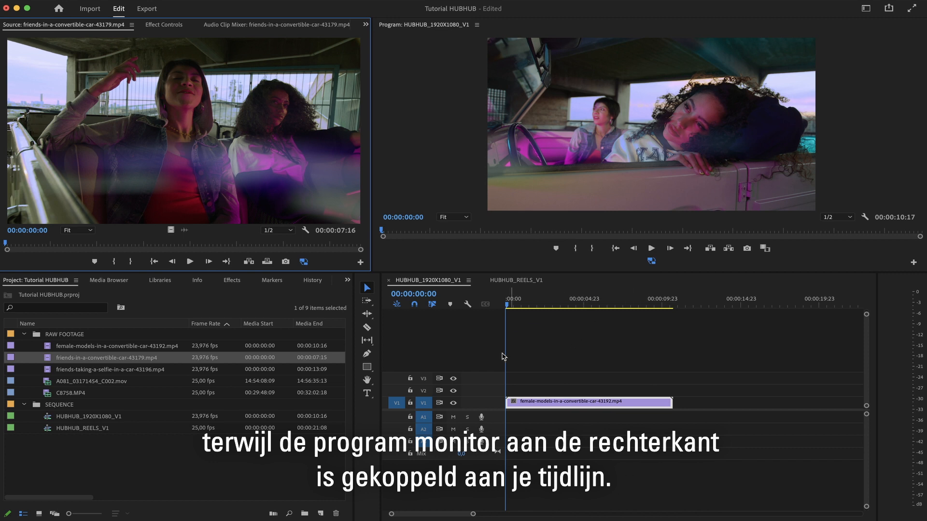
Mark an In point at 00:00:07:15 in the friends clip and drag it onto V1 after the female-models clip.
left_click(601, 303)
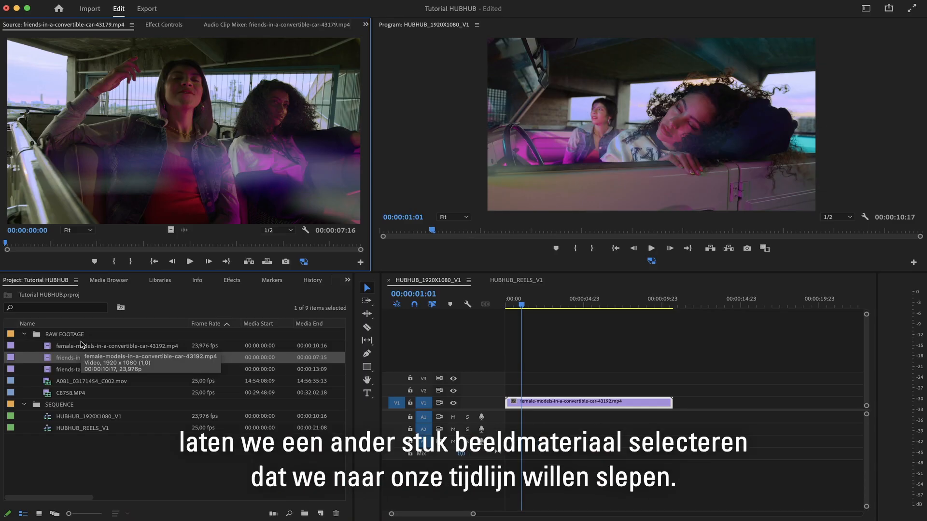
left_click_drag(7, 243, 361, 243)
key("i")
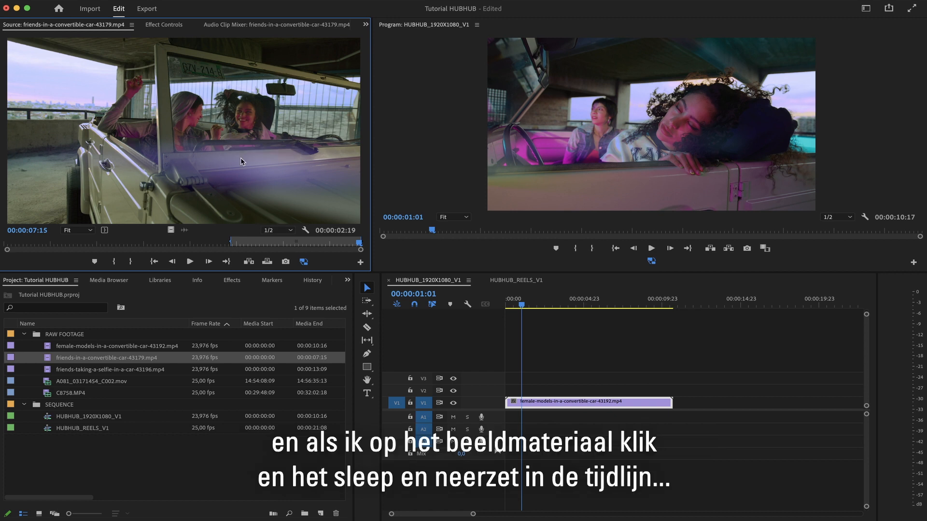
left_click_drag(241, 157, 678, 406)
Insert the marked friends clip at 00:00:12:10 in the timeline, then undo the insert.
left_click(698, 301)
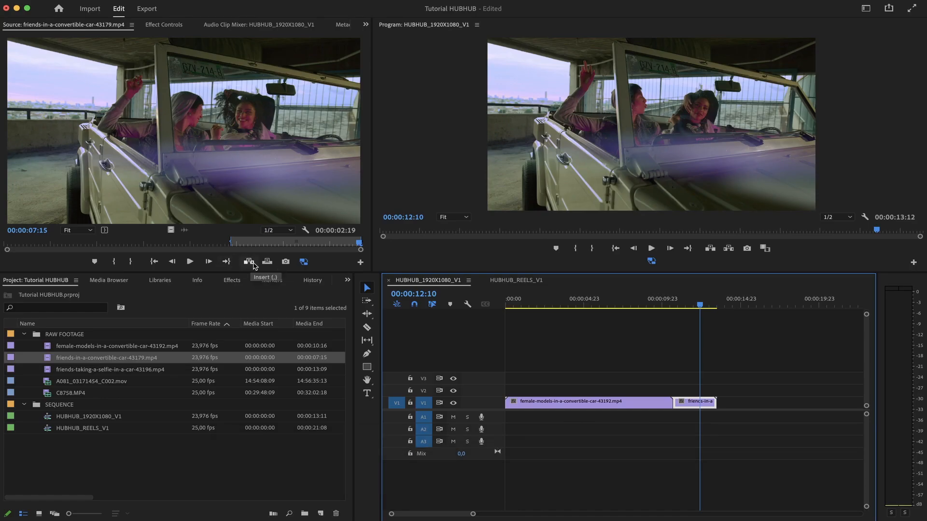
left_click(249, 262)
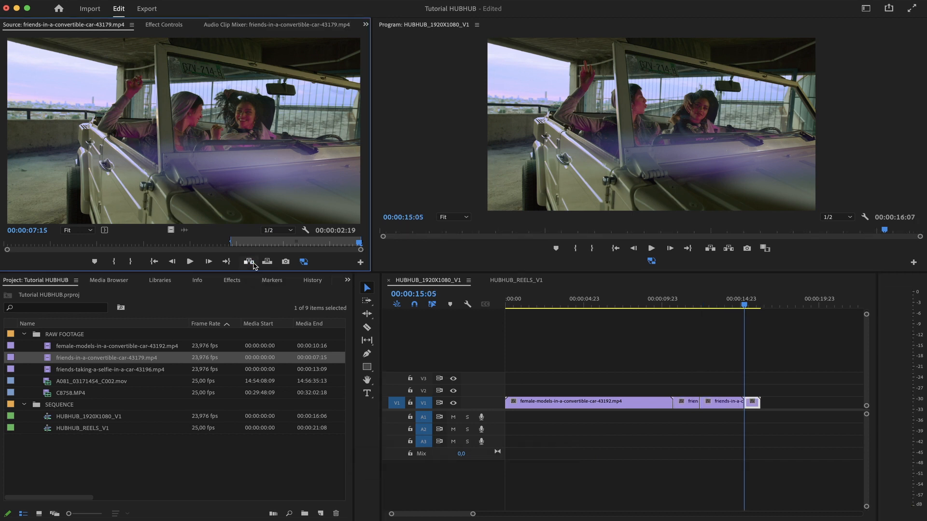
left_click_drag(750, 307, 731, 306)
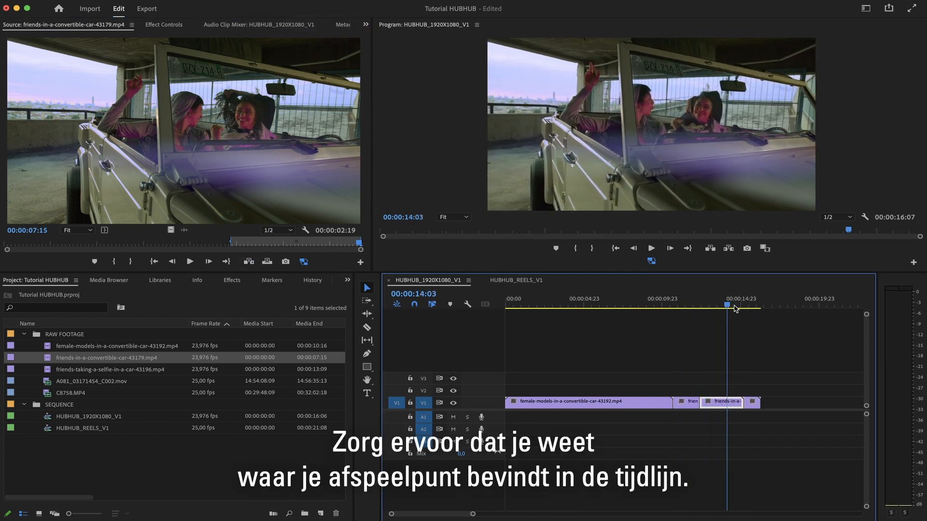
left_click(705, 307)
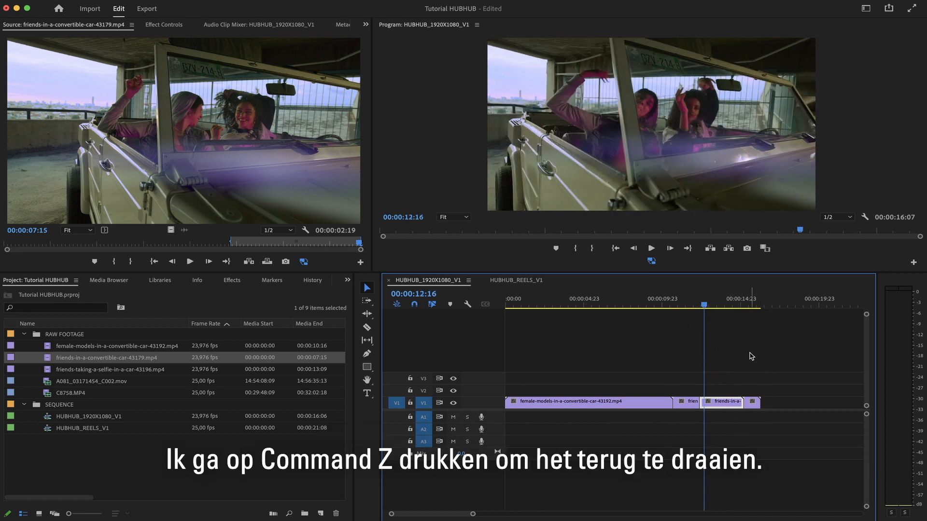
key("super+z")
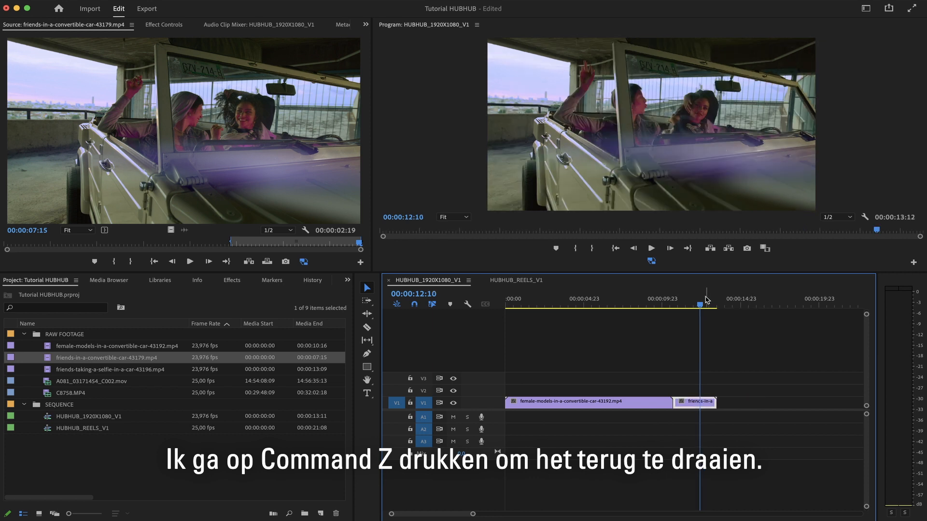
Insert the marked friends clip at 00:00:14:11, past the existing clips in the timeline.
left_click(732, 304)
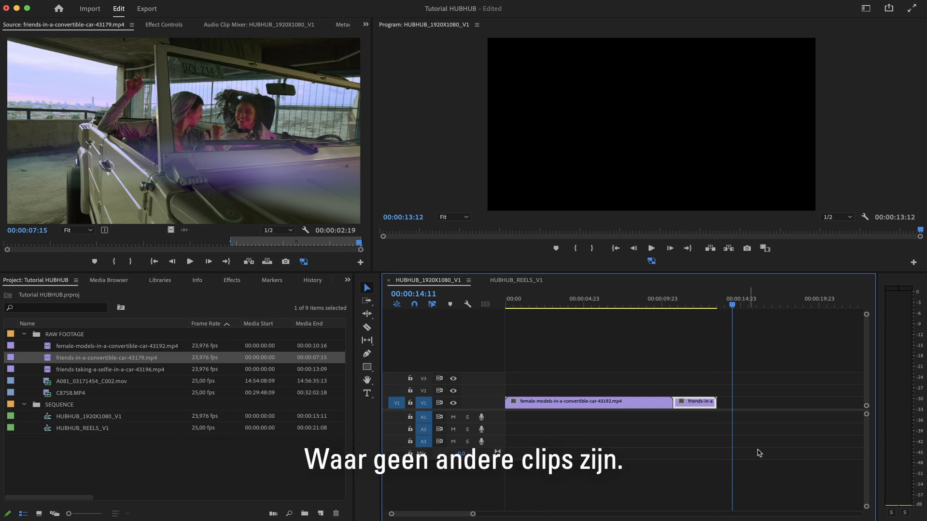
left_click(246, 189)
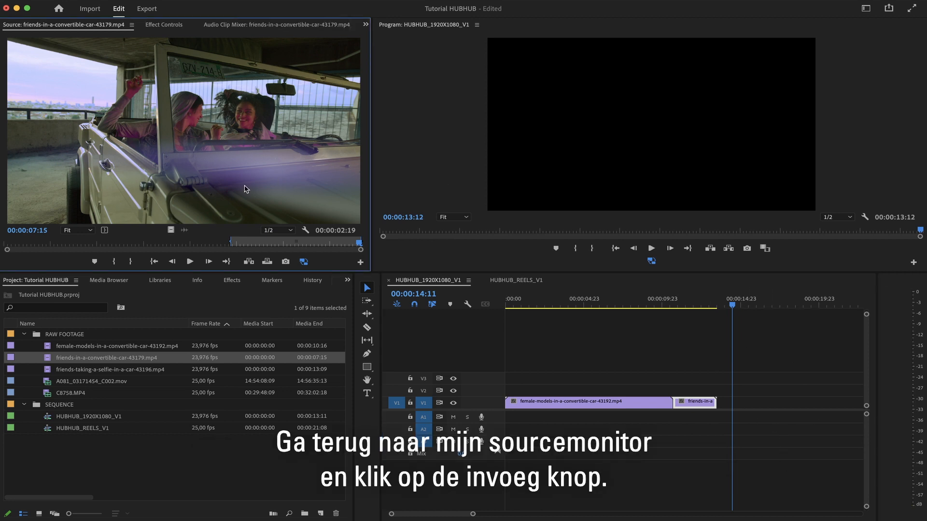
left_click(249, 262)
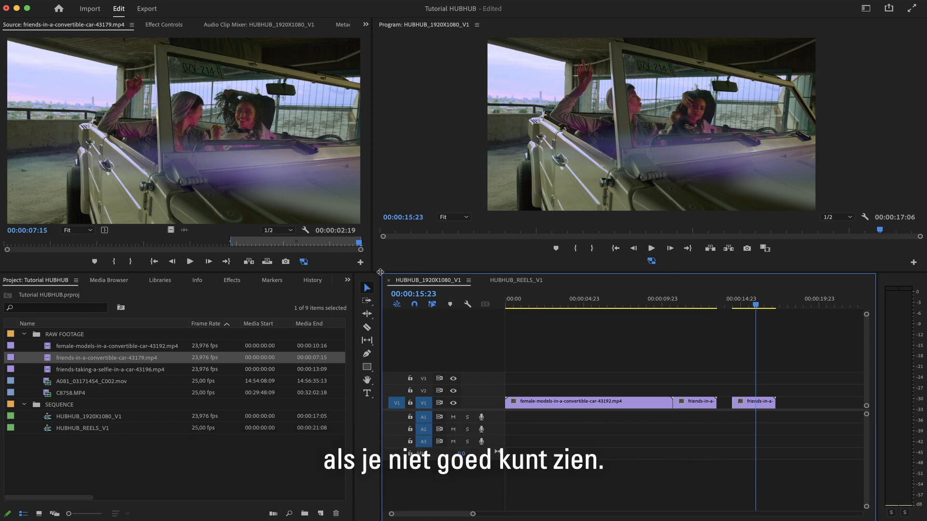
Enlarge the timeline panel and increase the height of the V1 track.
left_click_drag(380, 272, 233, 199)
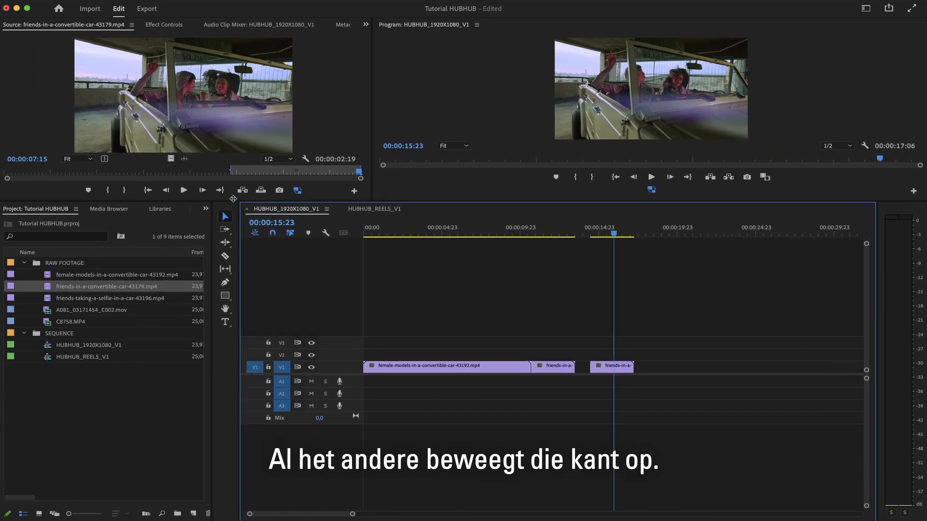
left_click(415, 228)
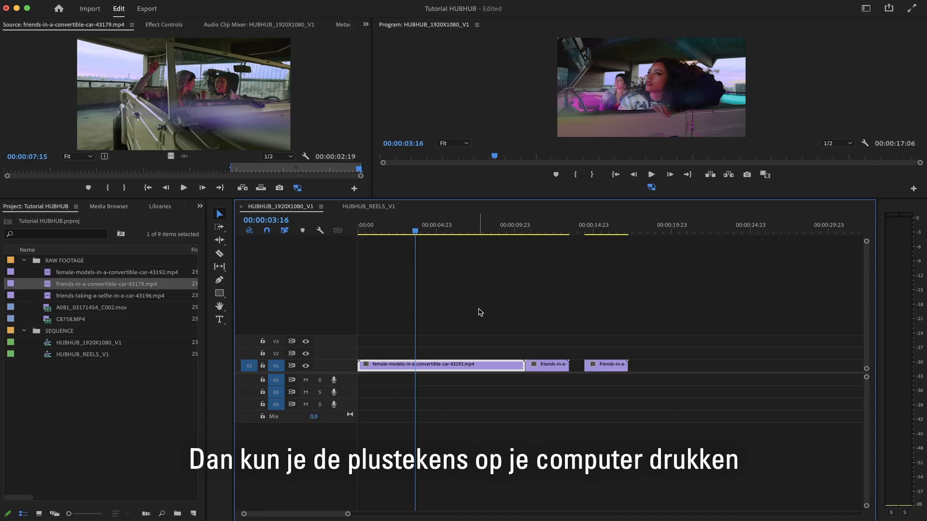
key("equal")
key("equal")
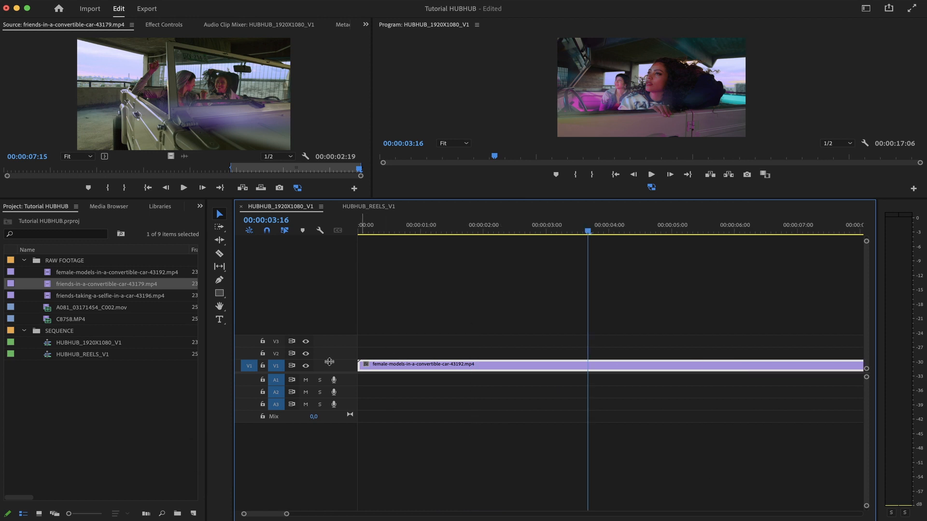
left_click_drag(329, 362, 332, 323)
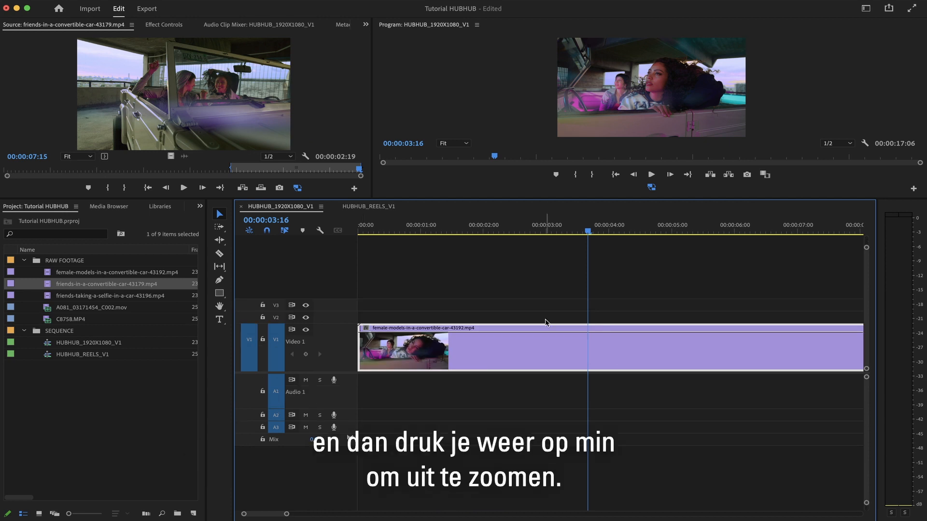
Move the first friends clip onto V2 above the female-models clip, starting about 4 seconds in.
key("minus")
key("minus")
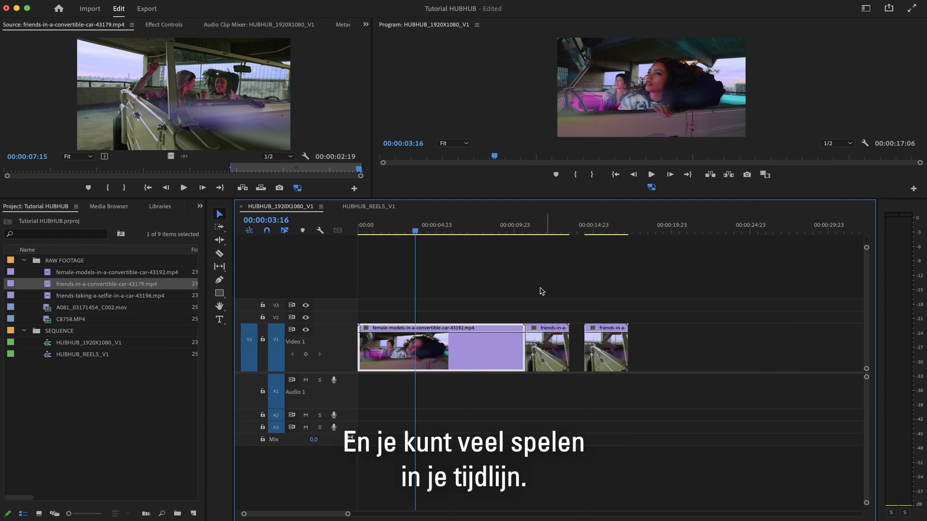
left_click_drag(560, 356, 459, 343)
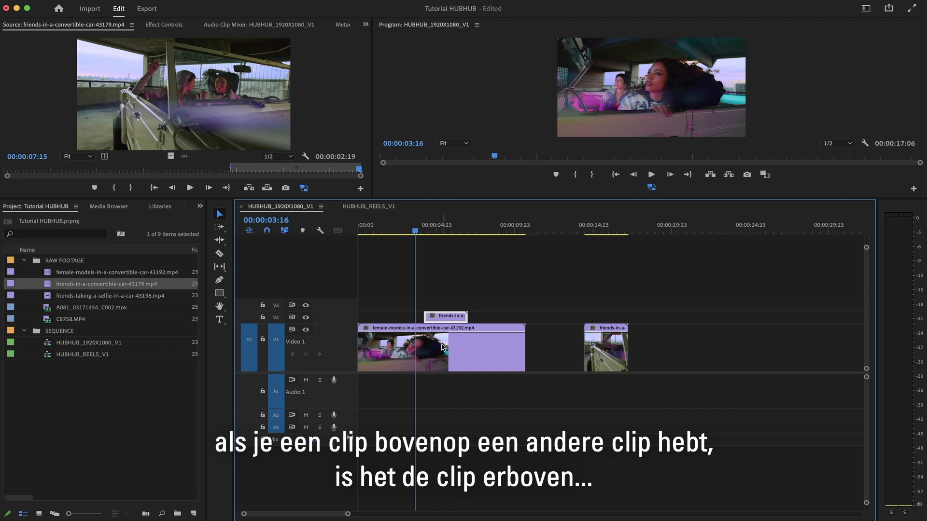
Open the friends-taking-a-selfie clip in the source monitor and add it to the end of the V1 track.
left_click(438, 225)
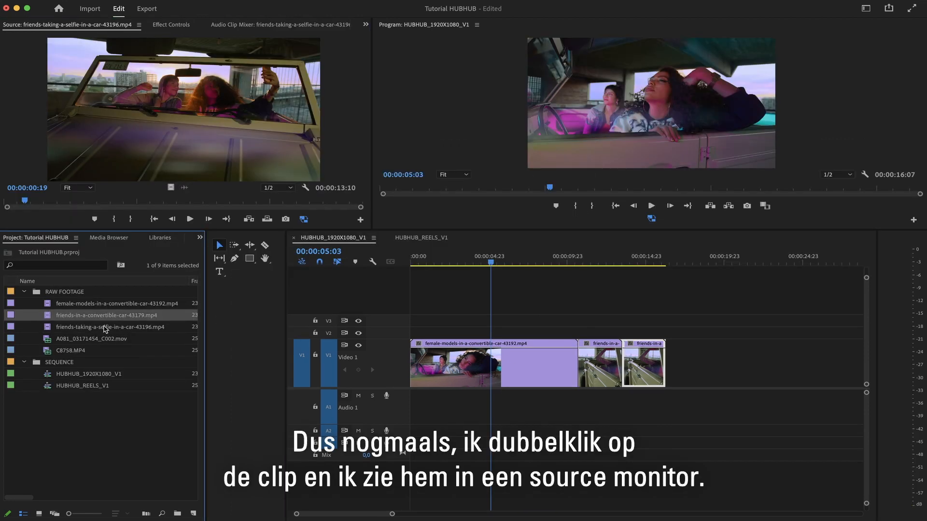
double_click(105, 327)
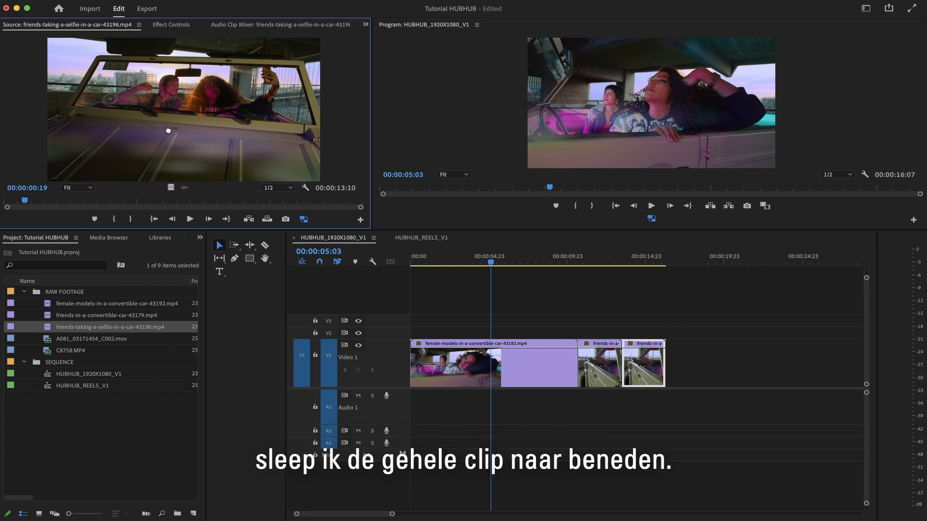
left_click_drag(240, 150, 674, 360)
Play the sequence from about 9 seconds in to review the assembled clips.
left_click(556, 259)
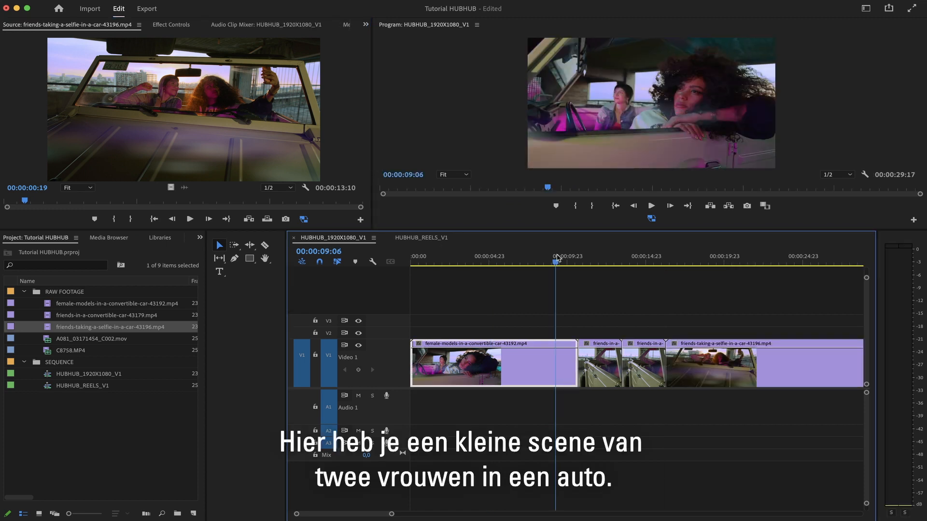
key("space")
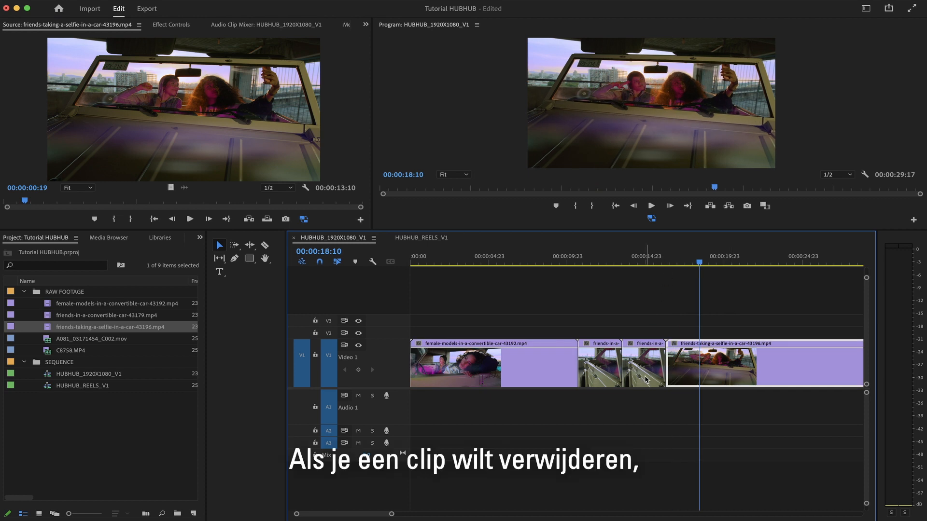
Delete the second friends-in-a-convertible clip from V1 and remove the gap it leaves.
left_click(595, 375)
left_click(643, 372)
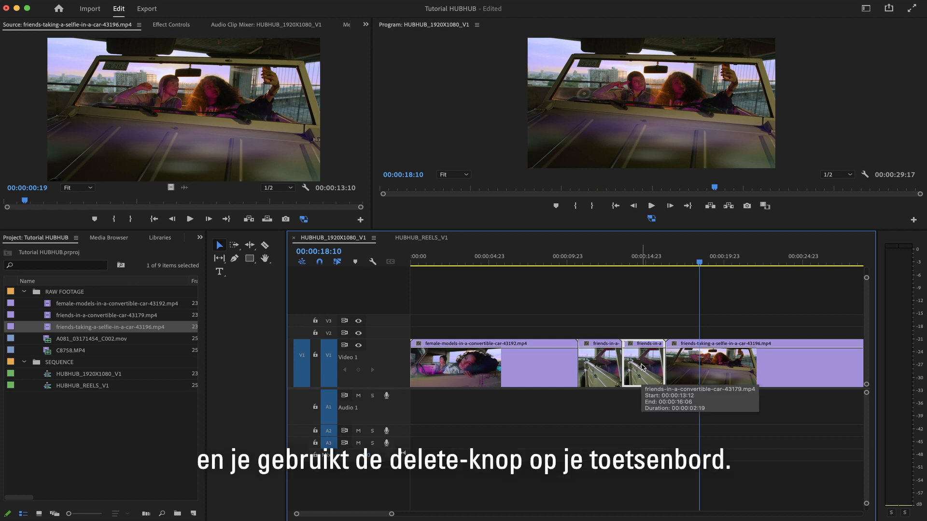
key("Delete")
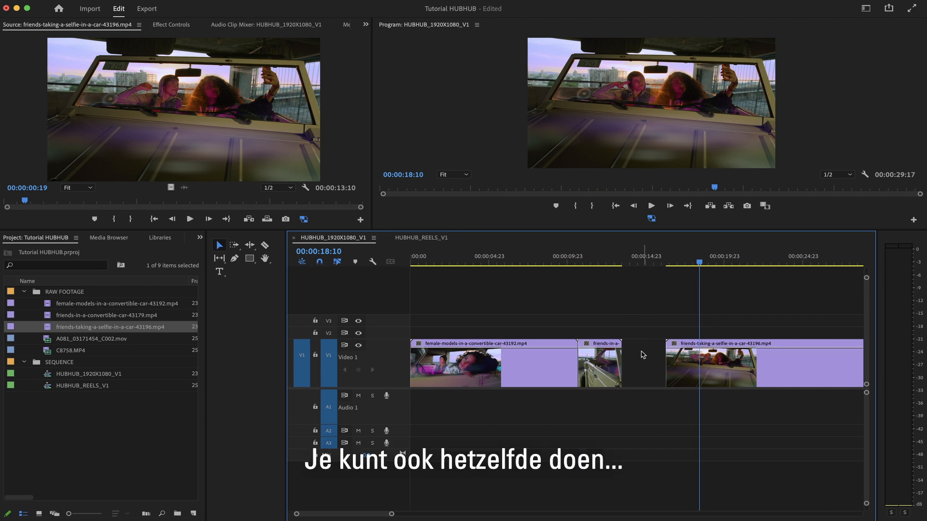
left_click(647, 357)
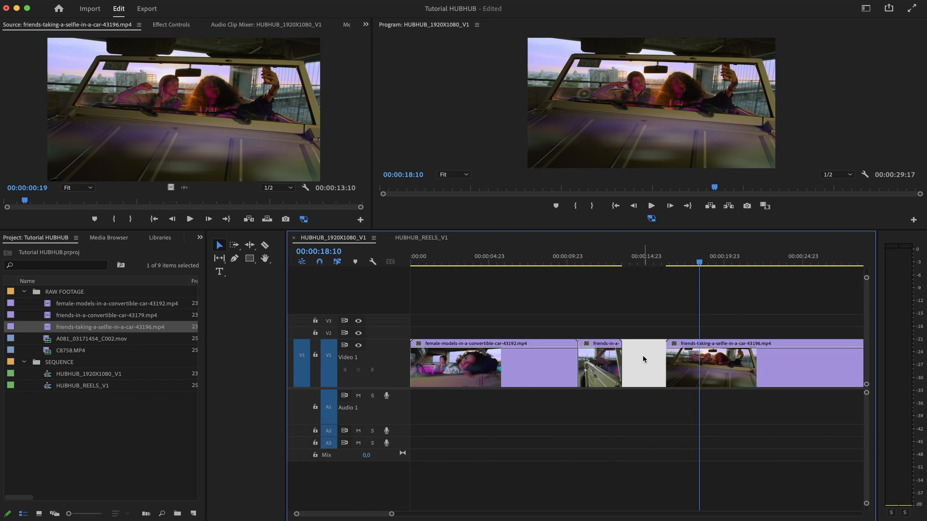
key("Delete")
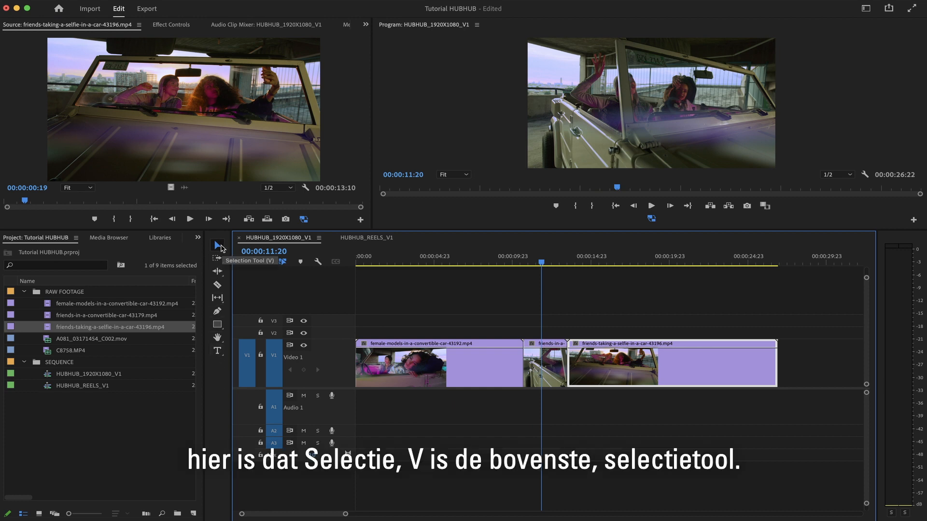
left_click(476, 371)
left_click_drag(477, 370, 532, 321)
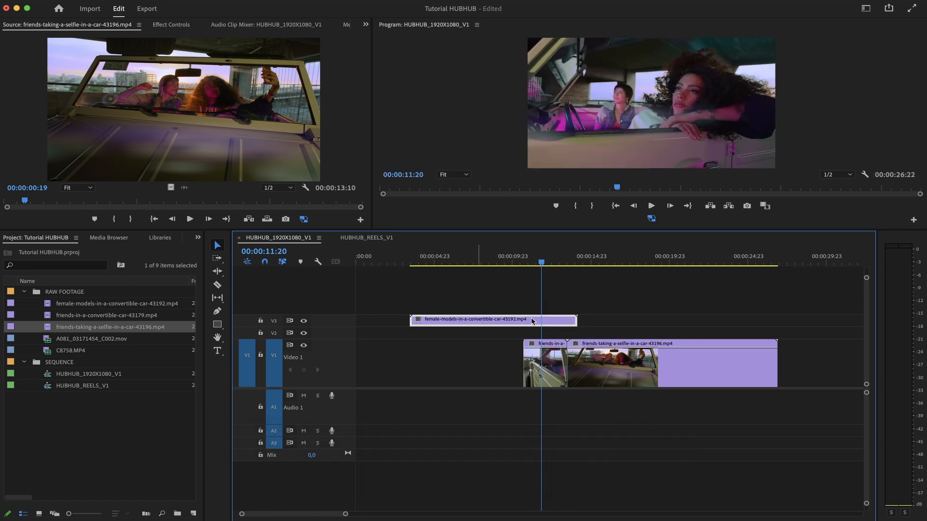
key("super+z")
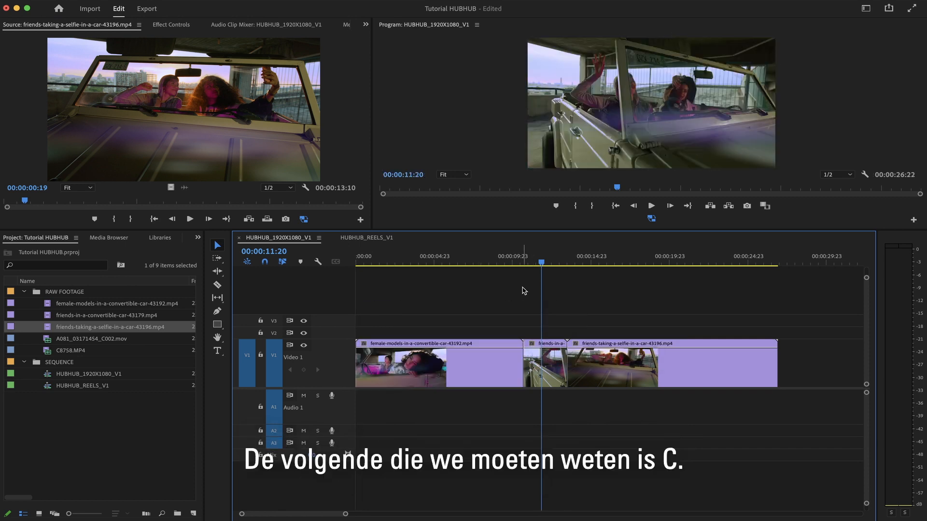
Split the female-models clip at about 4 seconds with the Razor tool and delete its second part.
key("c")
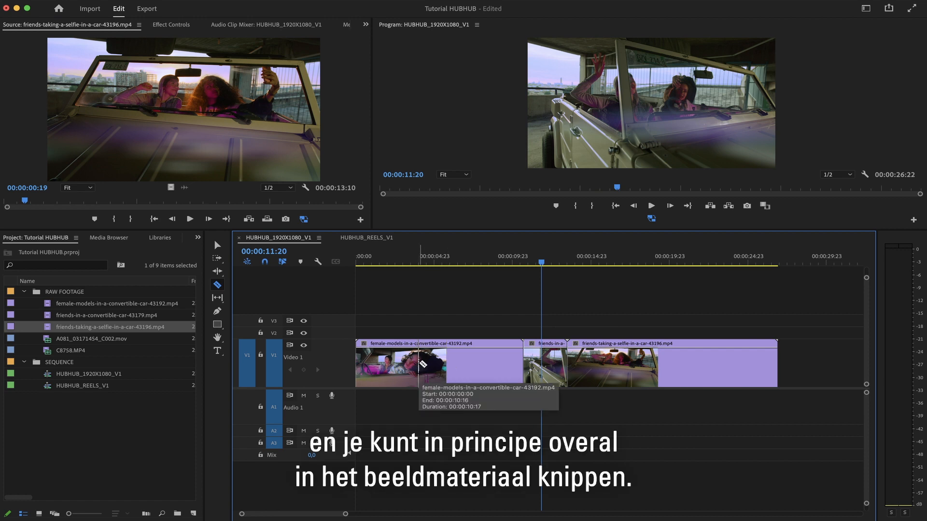
left_click(418, 364)
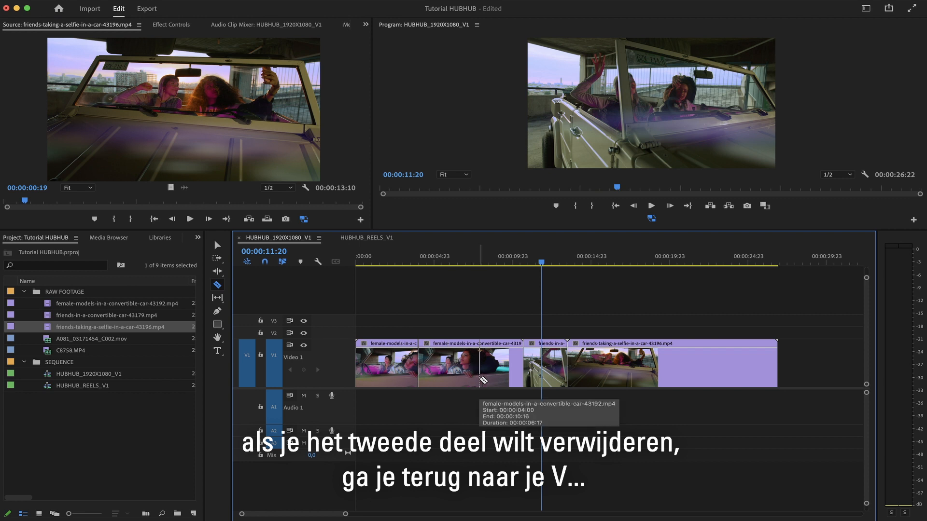
key("v")
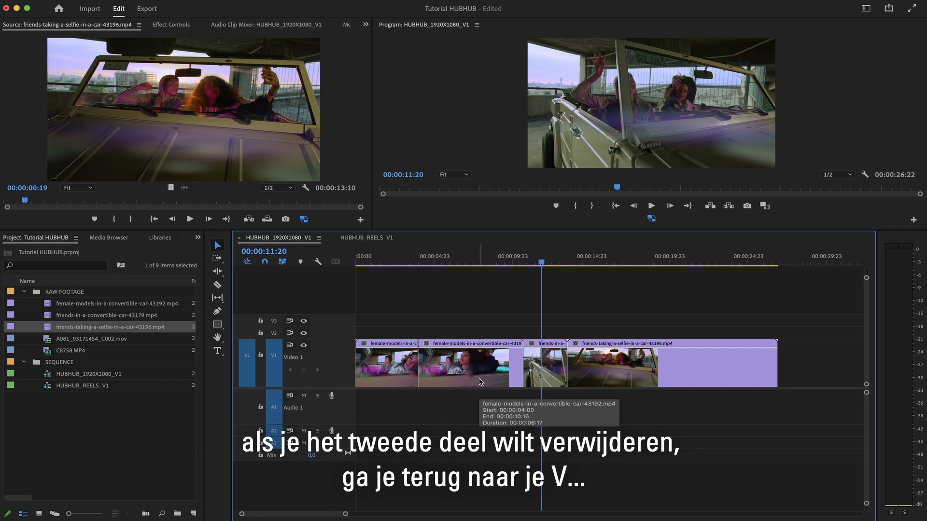
left_click(455, 362)
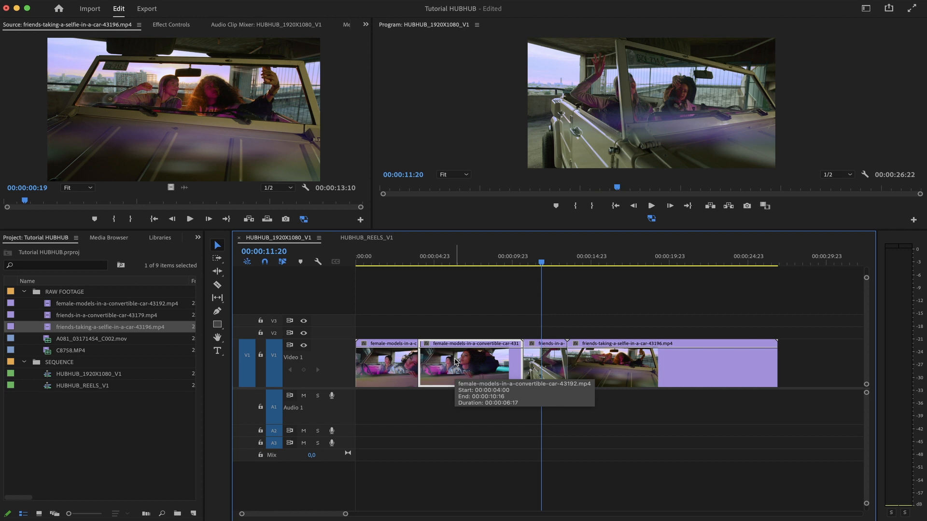
key("Delete")
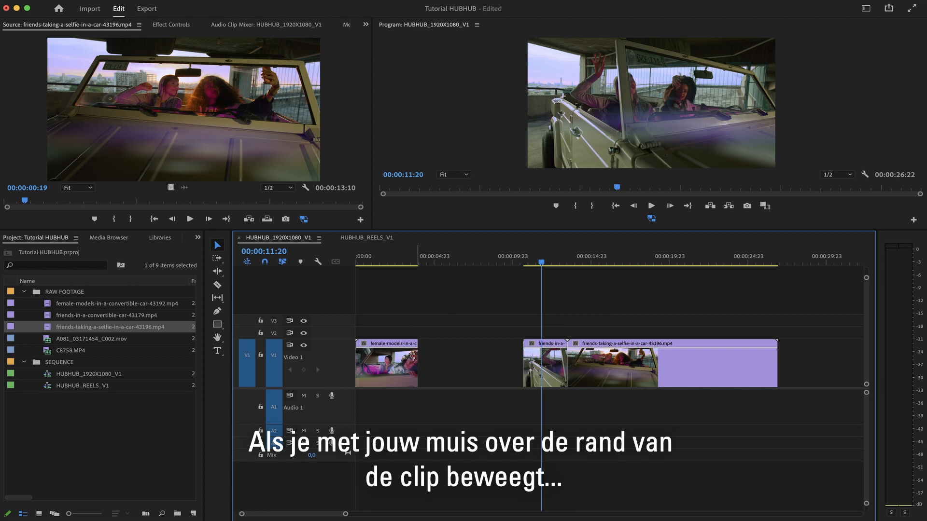
Extend the end of the female-models clip to meet the following friends clip.
left_click(416, 350)
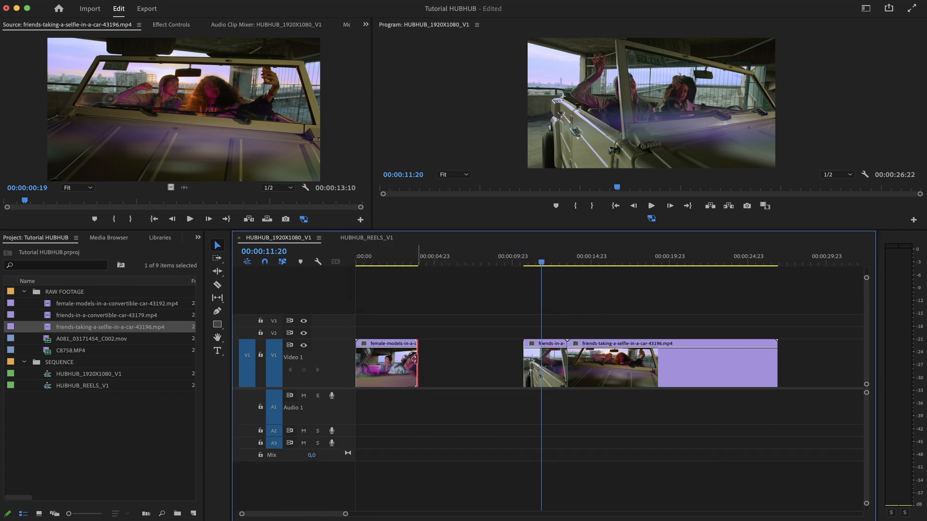
left_click_drag(415, 359, 518, 355)
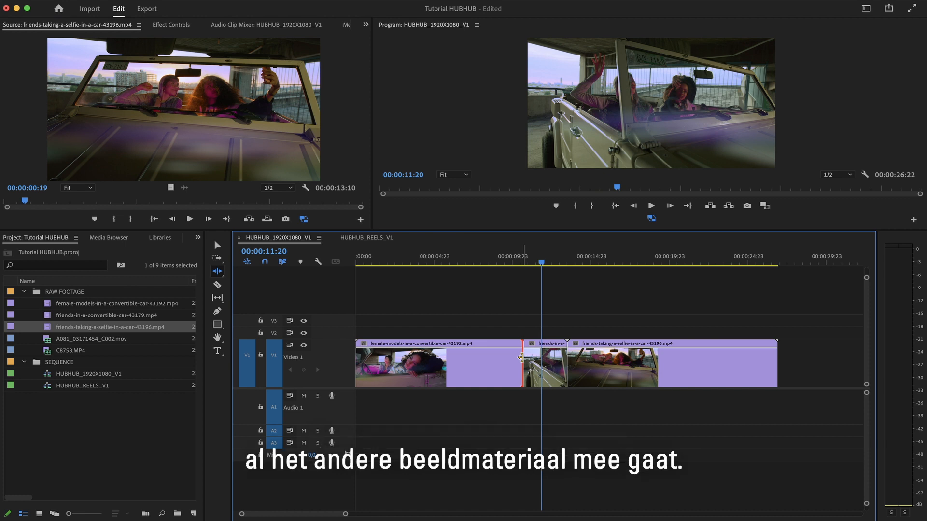
Ripple-trim the female-models clip's end back to about 3 seconds, shifting the following clips left.
left_click_drag(521, 357, 476, 363)
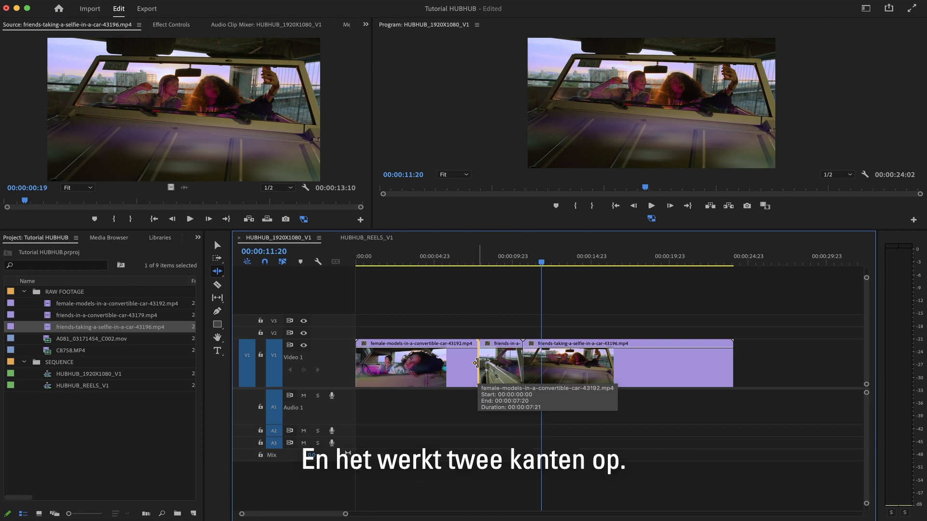
left_click_drag(475, 363, 532, 360)
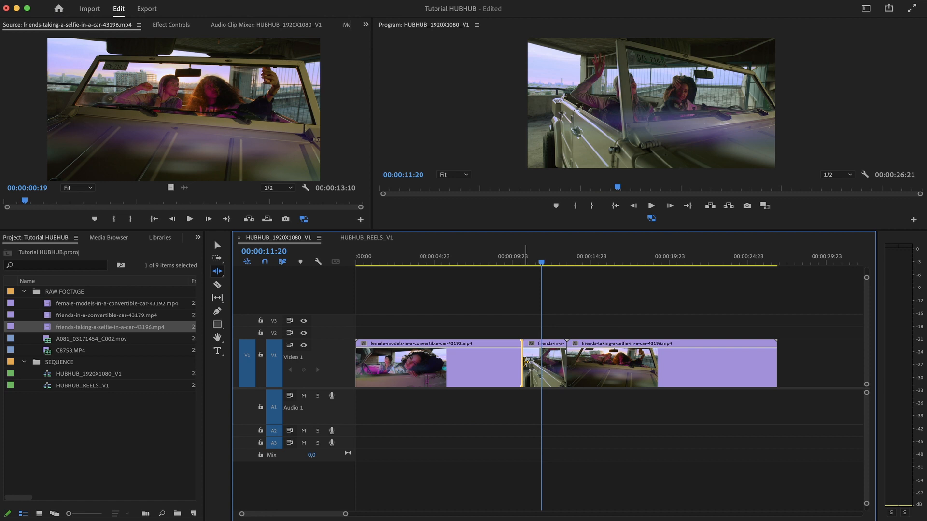
left_click_drag(522, 362, 416, 363)
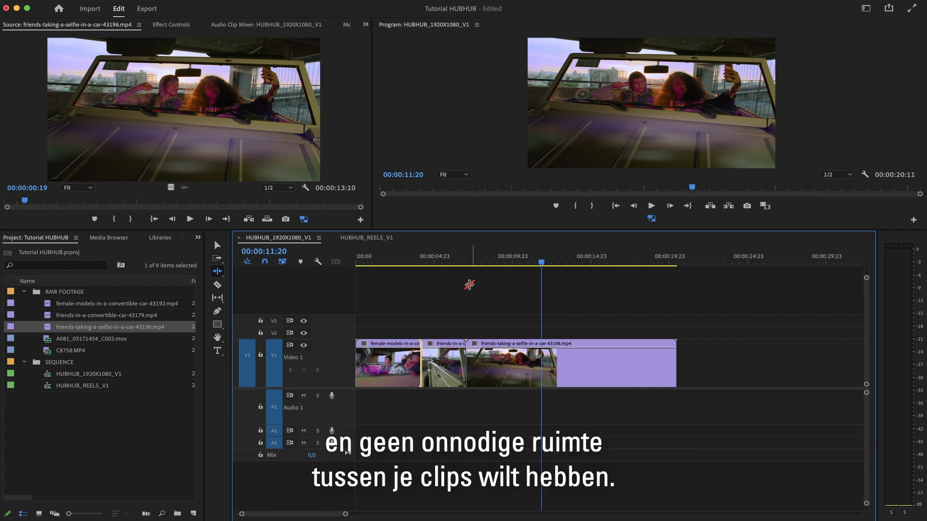
Slip the content of the friends-in-a-convertible clip with the Slip tool to use a different section.
key("y")
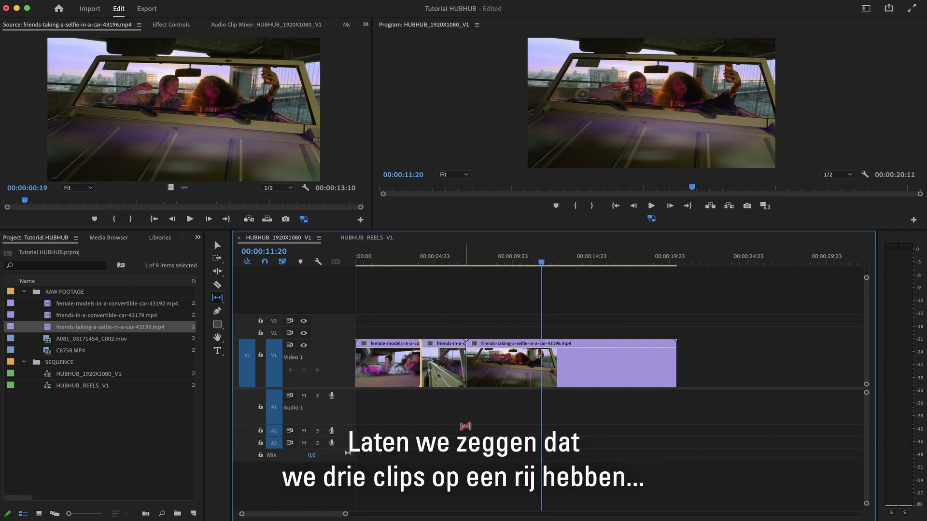
left_click(440, 369)
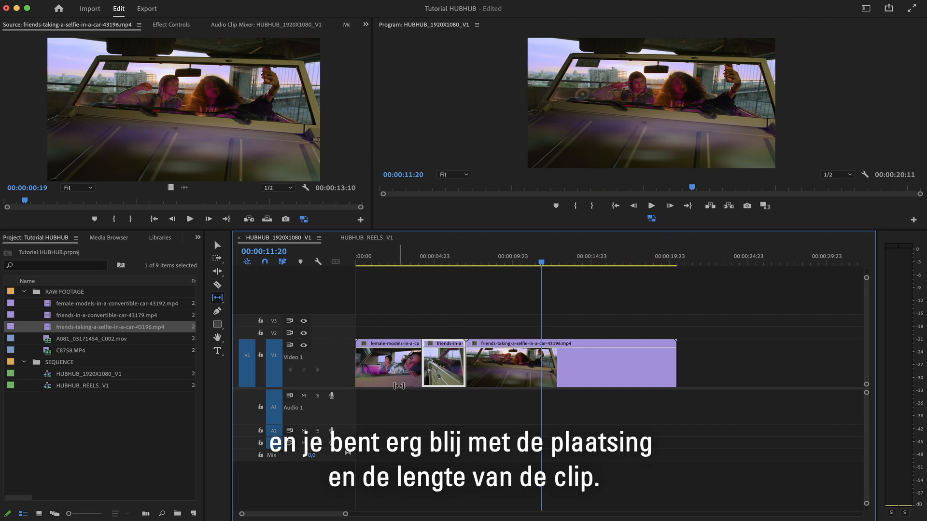
left_click(444, 368)
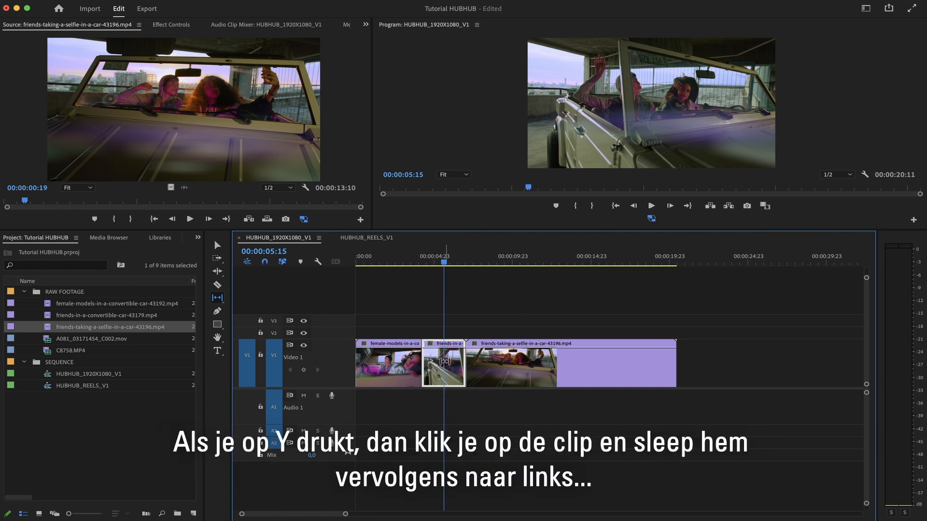
left_click_drag(443, 361, 557, 369)
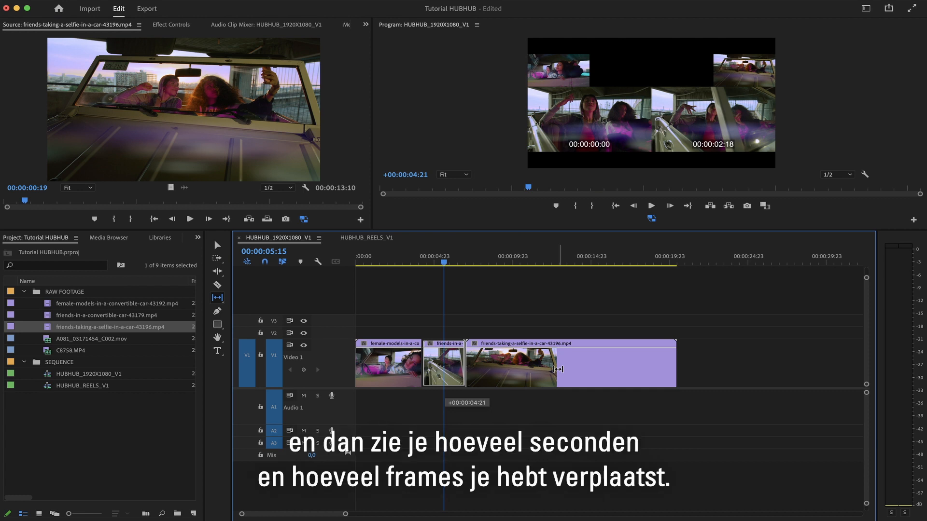
left_click_drag(563, 371, 480, 370)
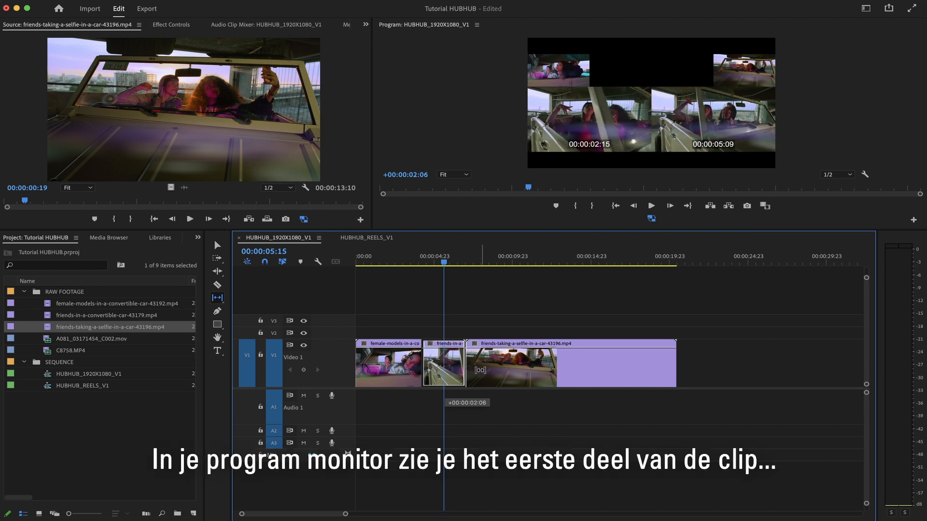
left_click_drag(480, 370, 501, 368)
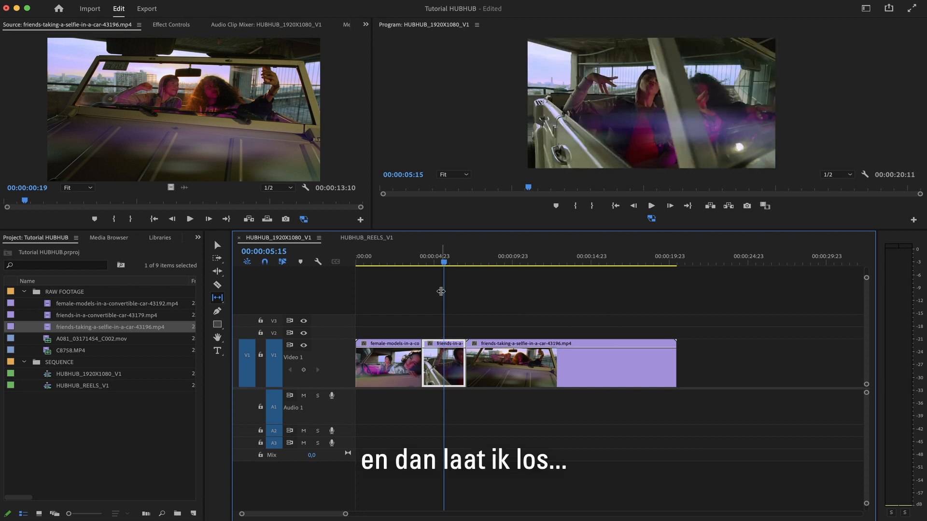
Play the sequence from about 4 seconds to review the slipped clip.
left_click(426, 259)
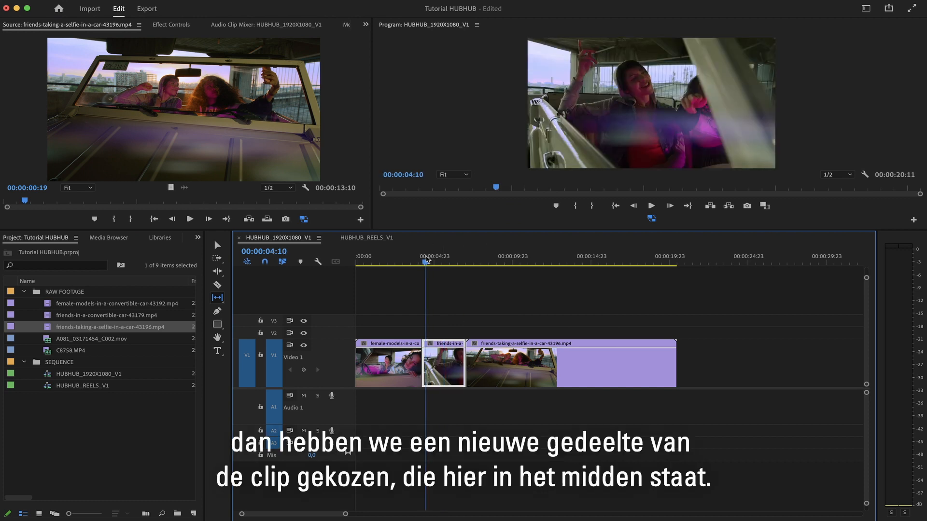
key("space")
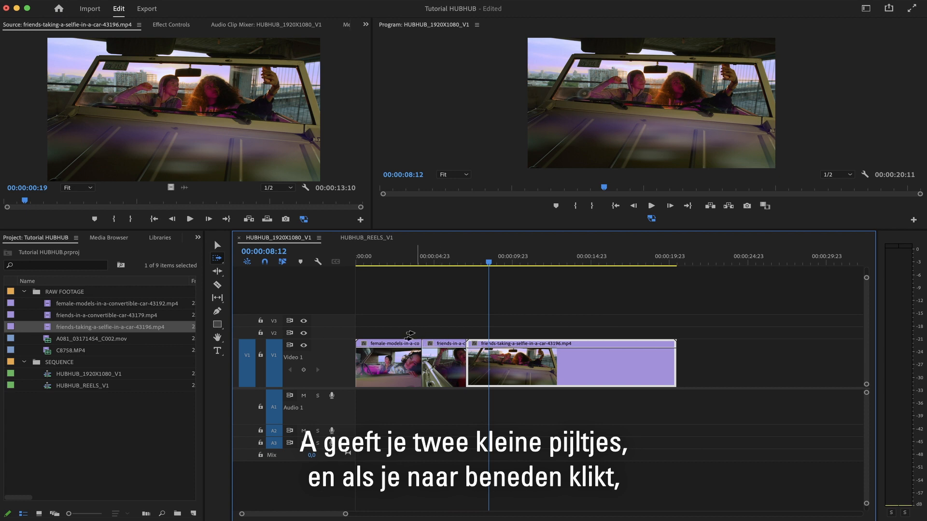
Select clips forward along V1 with the Track Select Forward tool, then return to the Selection tool.
left_click(379, 368)
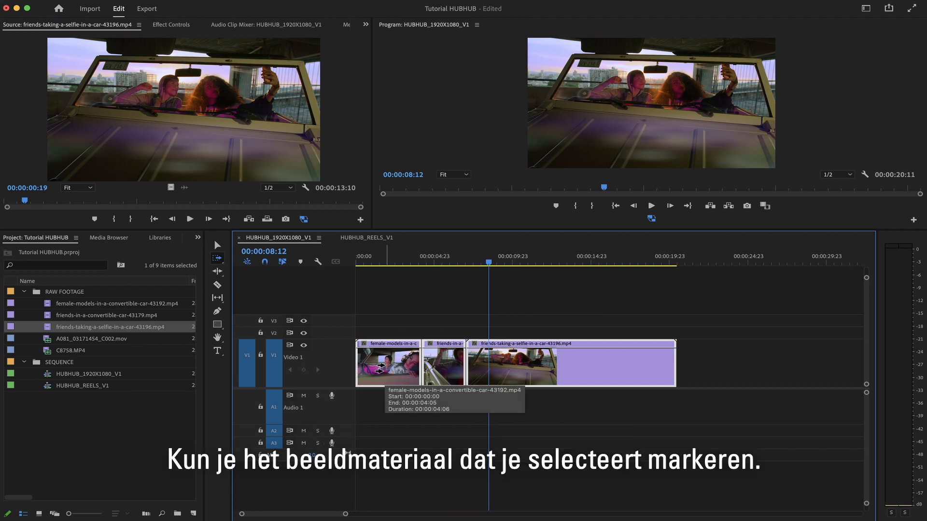
mouse_move(379, 368)
left_mouse_down()
mouse_move(548, 371)
mouse_move(355, 373)
mouse_move(478, 373)
mouse_move(367, 374)
left_mouse_up()
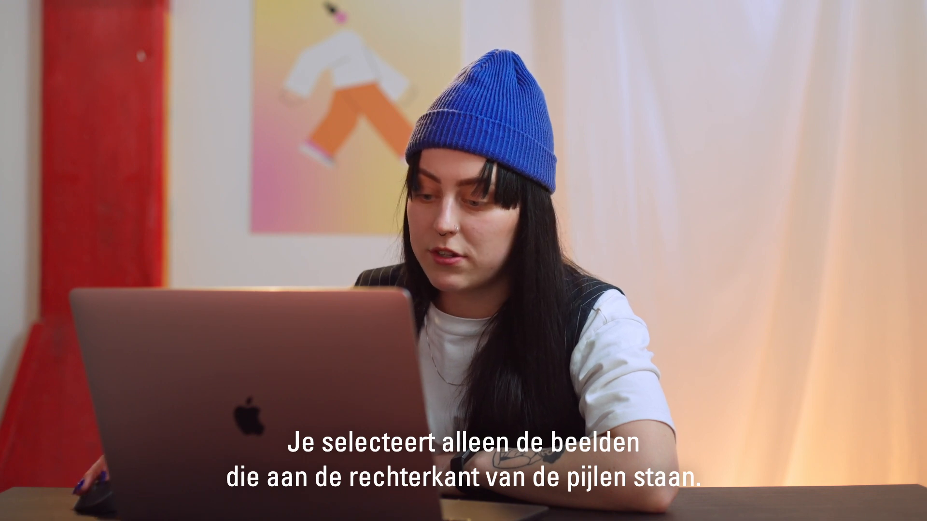
left_click(434, 362)
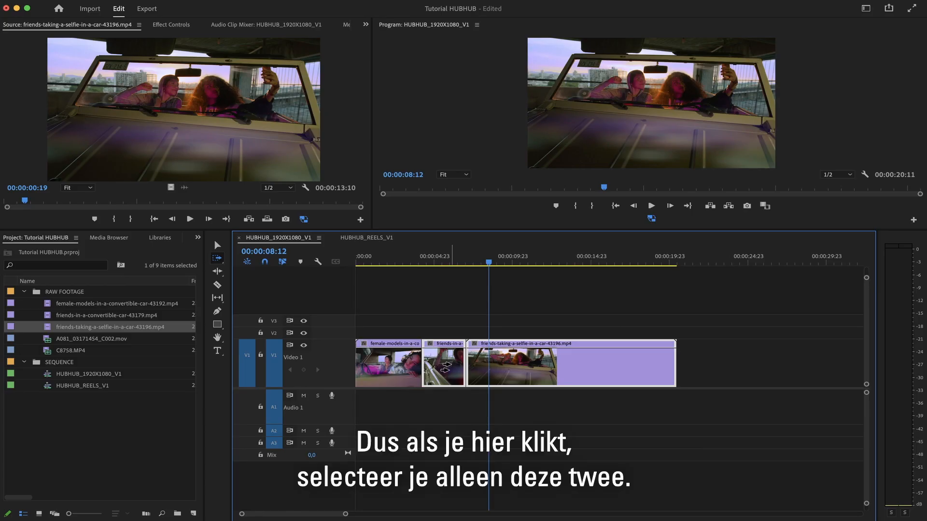
left_click(560, 364)
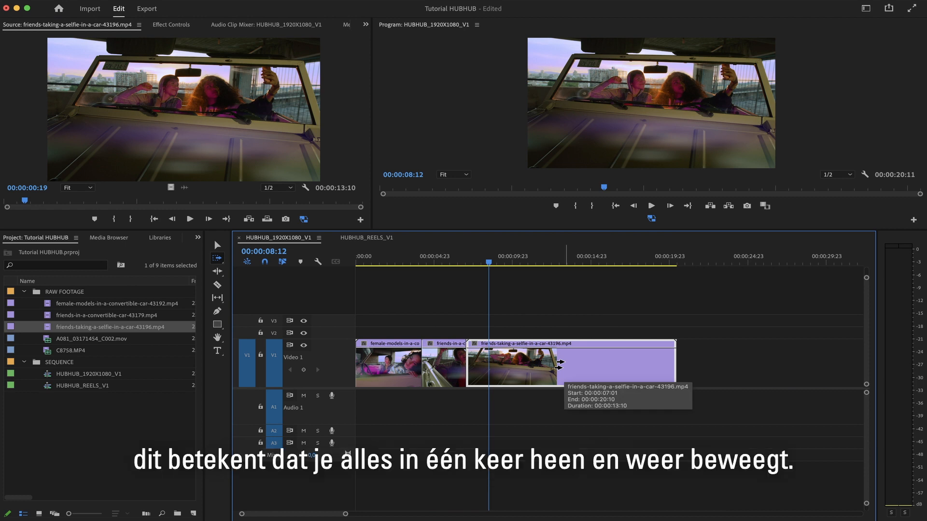
key("v")
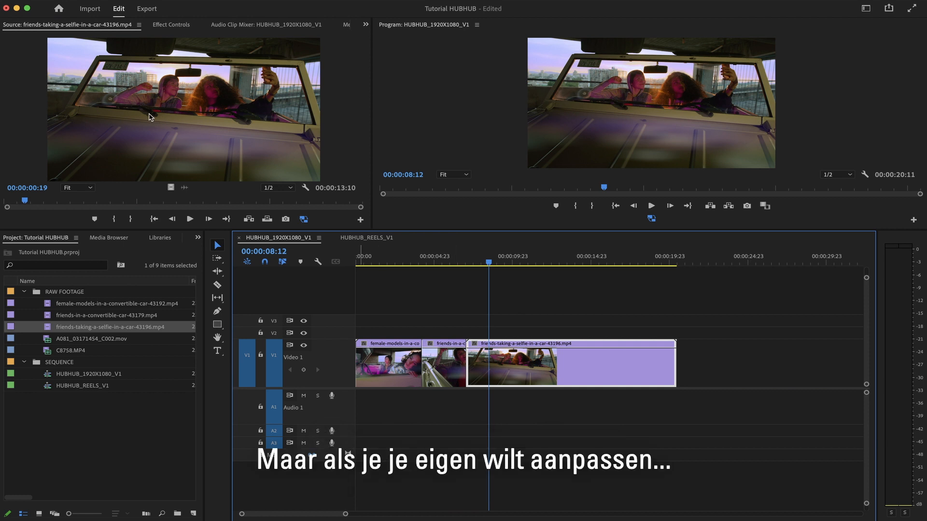
Open the Keyboard Shortcuts dialog.
left_click(41, 1)
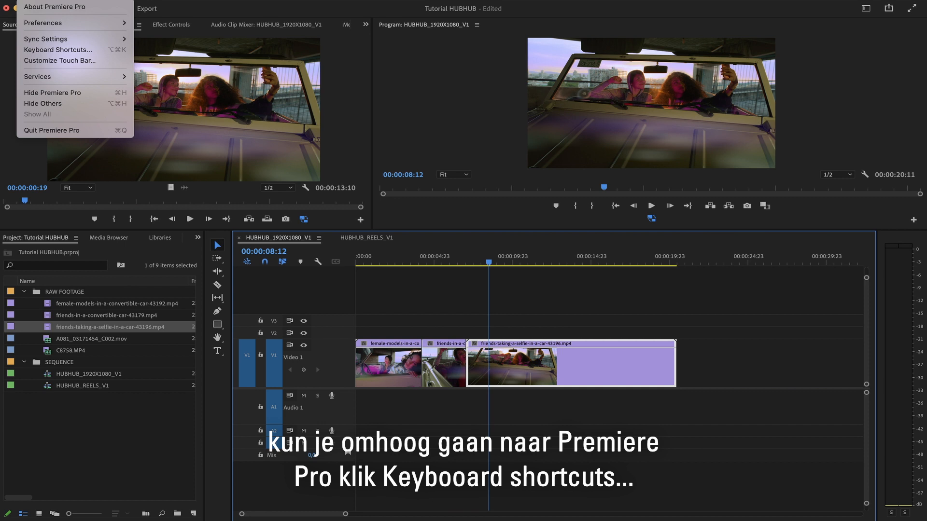
left_click(48, 51)
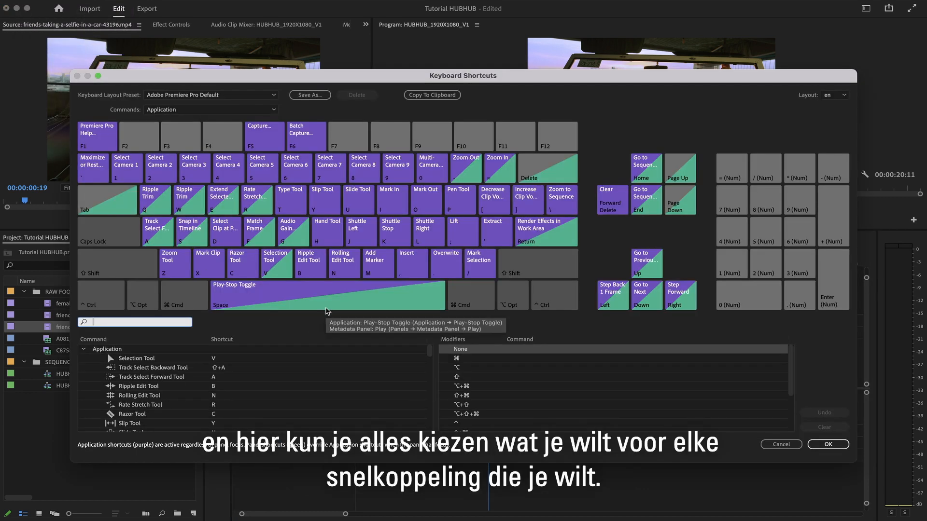
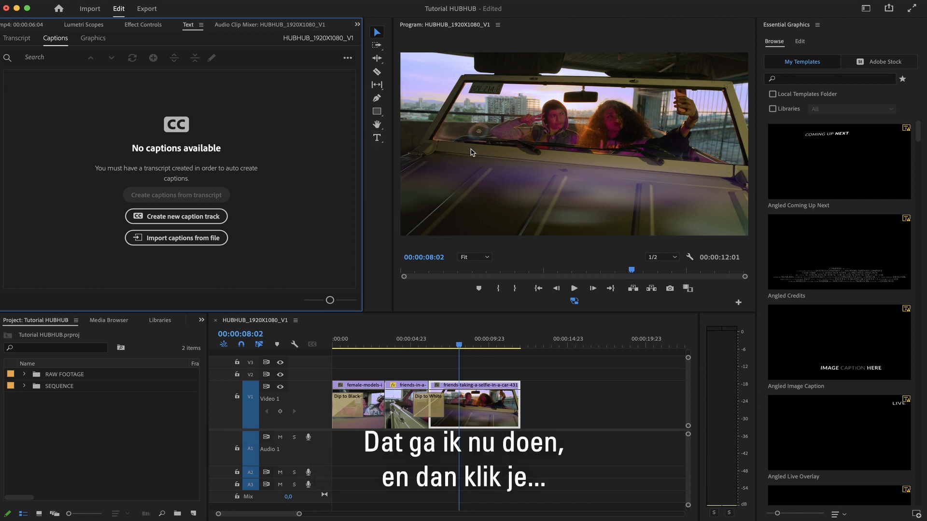
Create a text graphic with the Type tool, then move and trim its V2 clip to span from the second clip to the sequence end.
key("t")
left_click(521, 164)
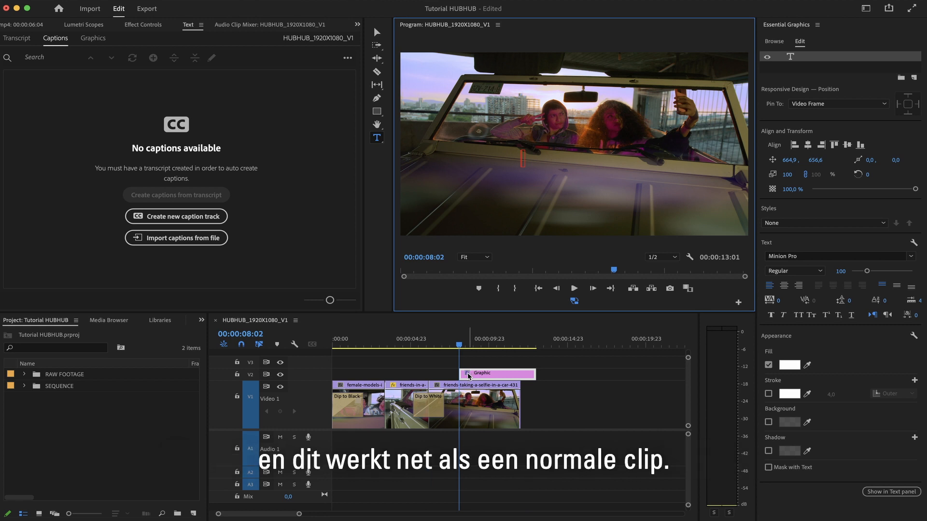
left_click_drag(459, 375, 360, 376)
mouse_move(534, 374)
left_mouse_down()
mouse_move(506, 374)
mouse_move(520, 374)
left_mouse_up()
left_click_drag(359, 374, 386, 373)
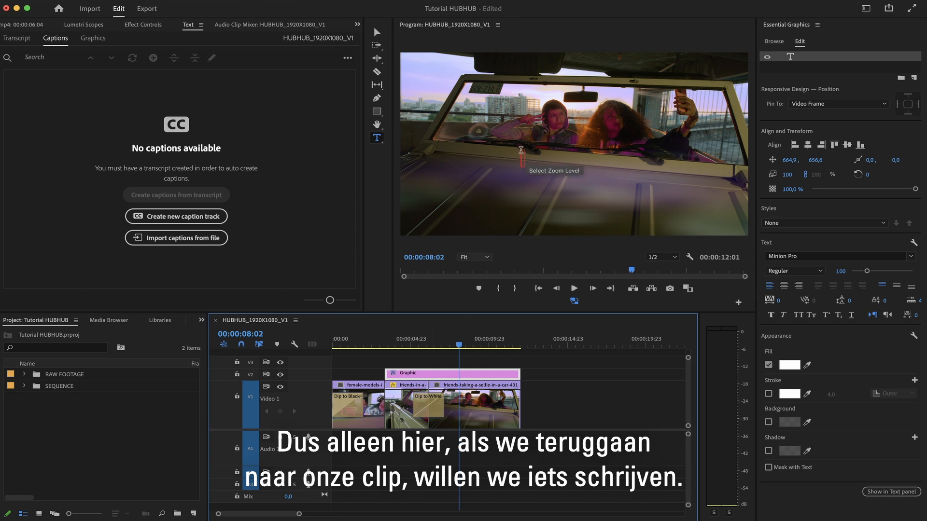
Type the title text Vibes in the program monitor.
left_click(523, 156)
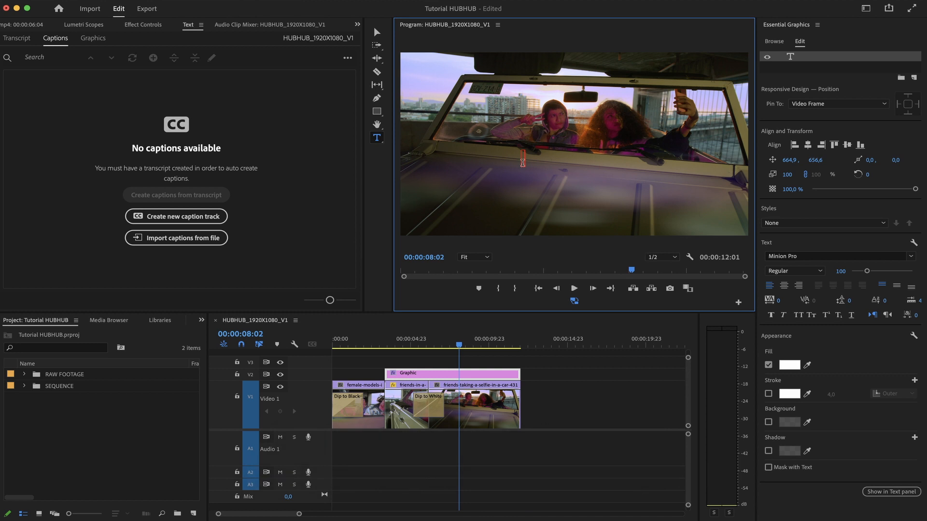
type("Vibes")
key("Escape")
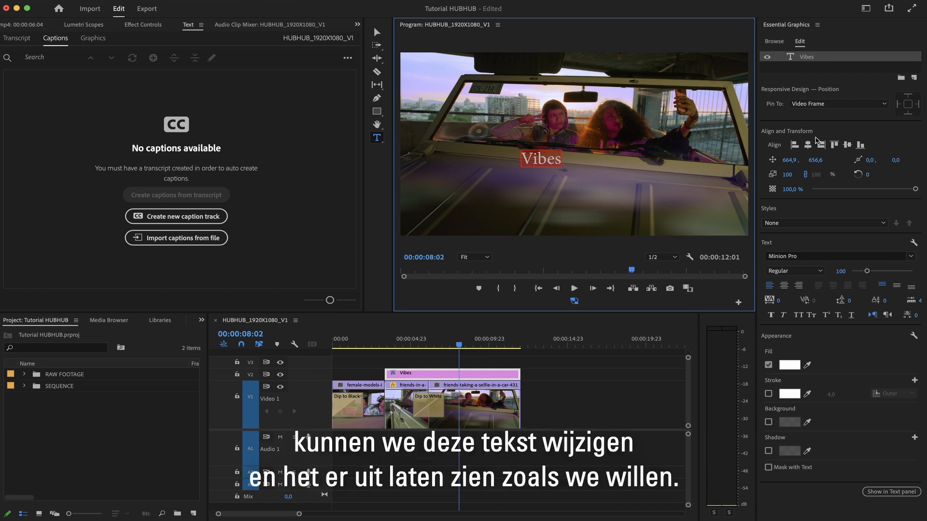
Set the title's font size to 272 and center it horizontally in the frame.
left_click(809, 145)
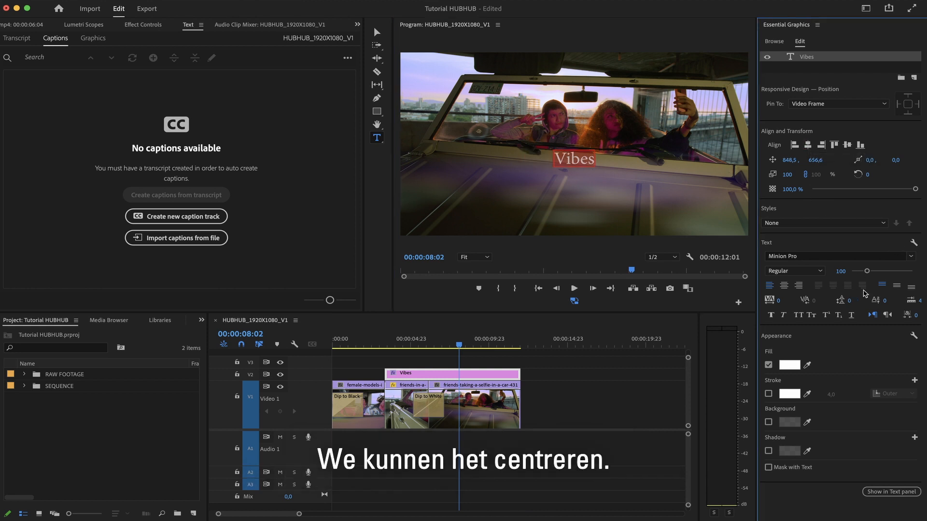
left_click_drag(866, 271, 893, 273)
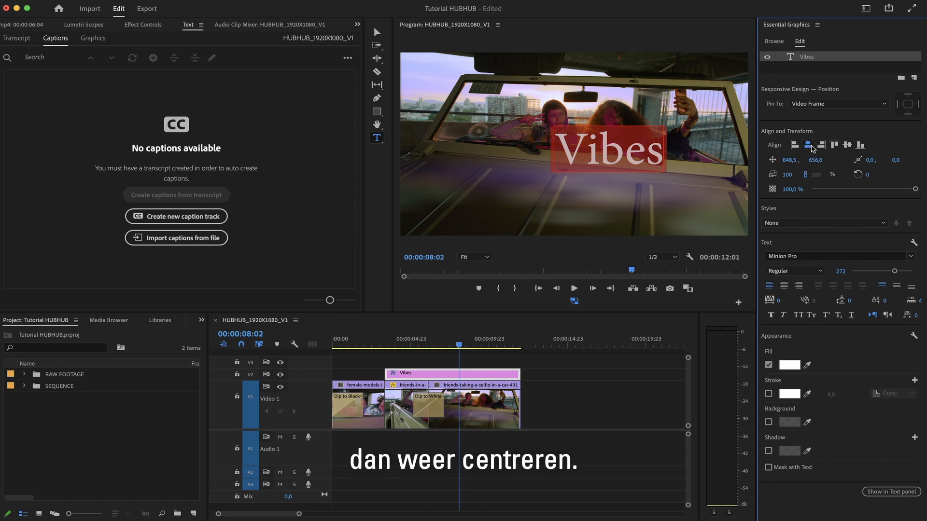
left_click(807, 145)
Change the title font to Owners Wide, center-align the text and re-center it horizontally in the frame.
left_click(803, 257)
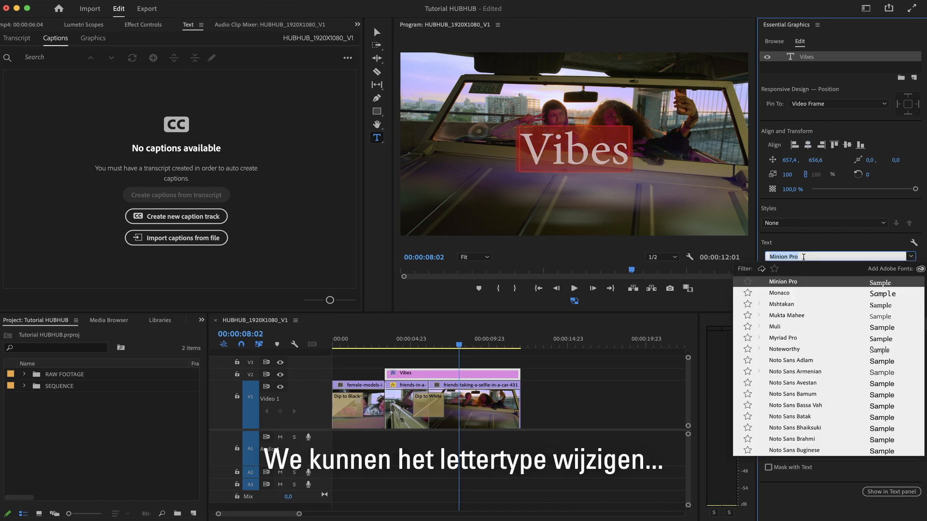
scroll(819, 343, "down", 15)
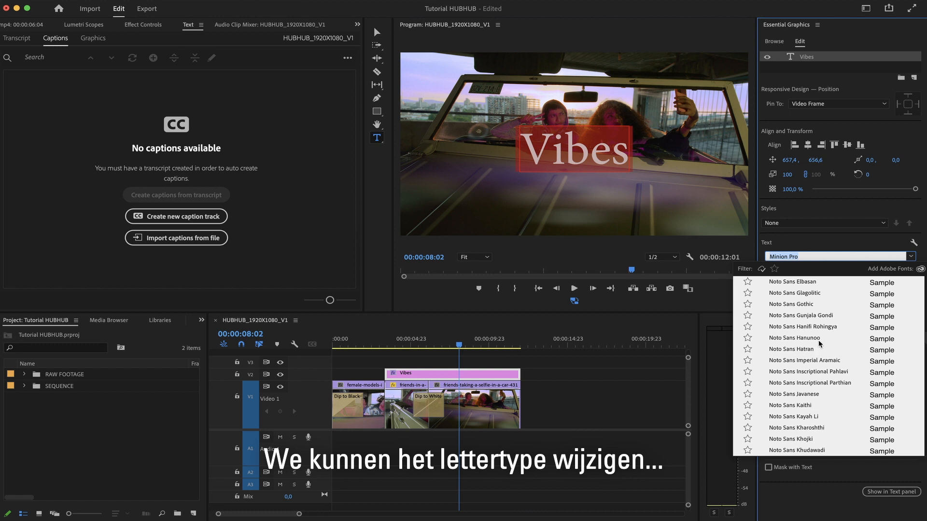
scroll(819, 344, "down", 5)
scroll(830, 338, "down", 20)
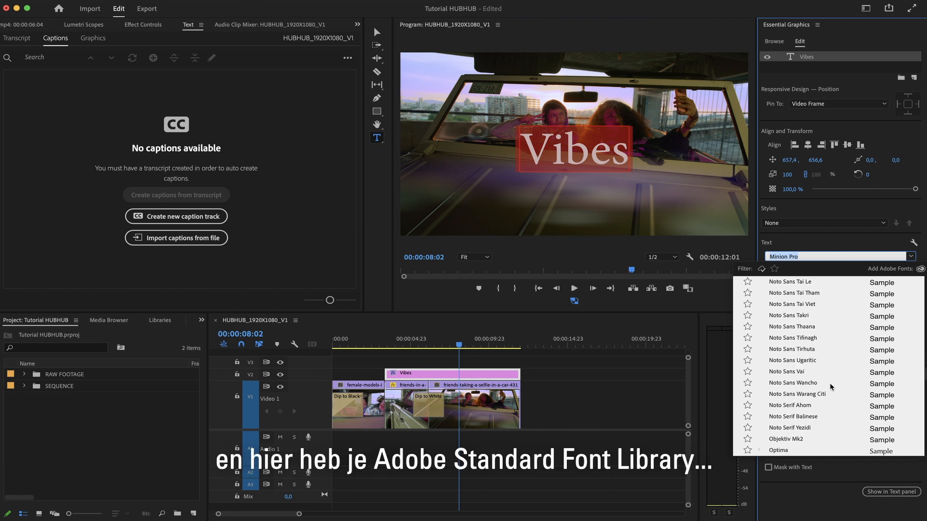
scroll(830, 386, "up", 5)
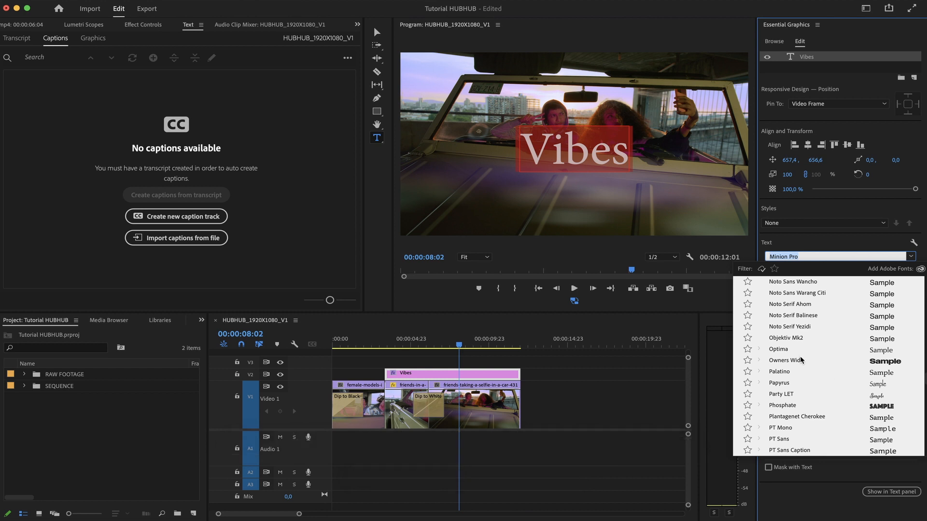
left_click(800, 360)
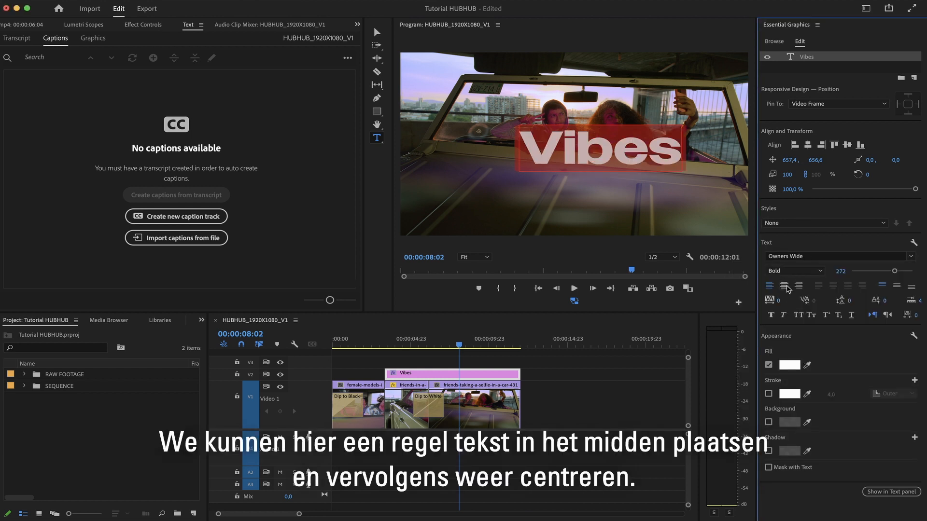
left_click(785, 286)
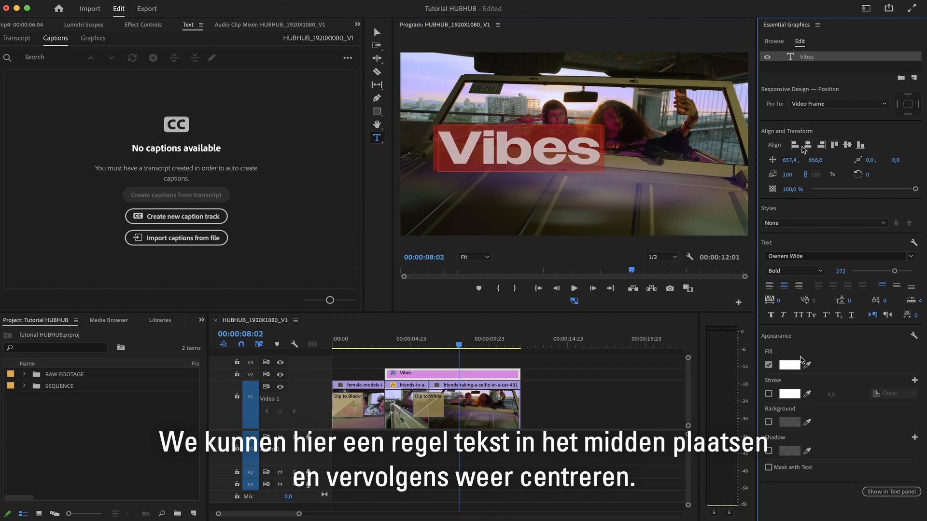
left_click(808, 146)
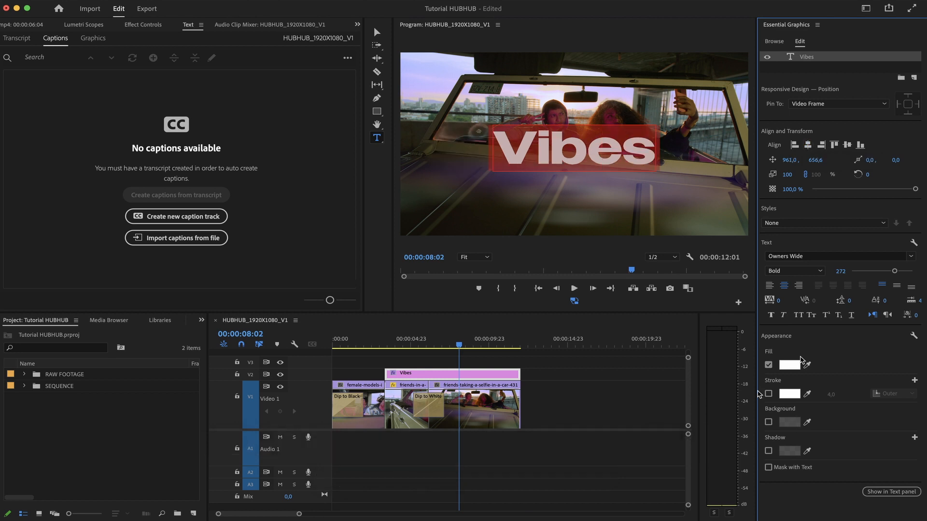
Enable an outer stroke on the title with width 2 and red color FF0202.
left_click(768, 394)
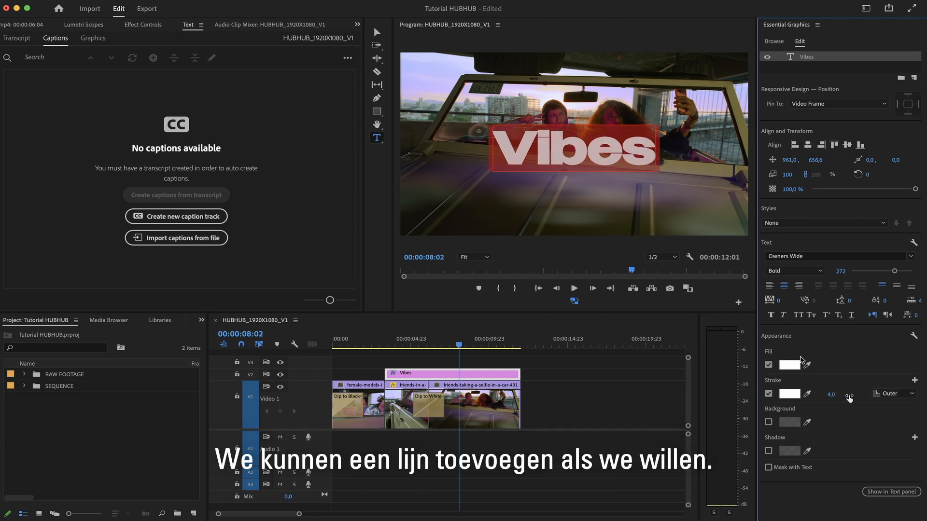
left_click(842, 392)
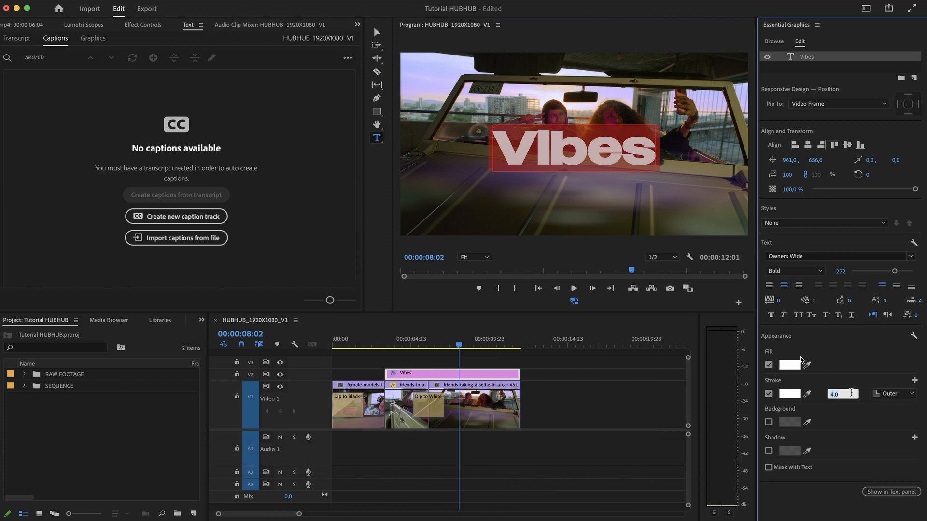
type("2")
left_click(789, 394)
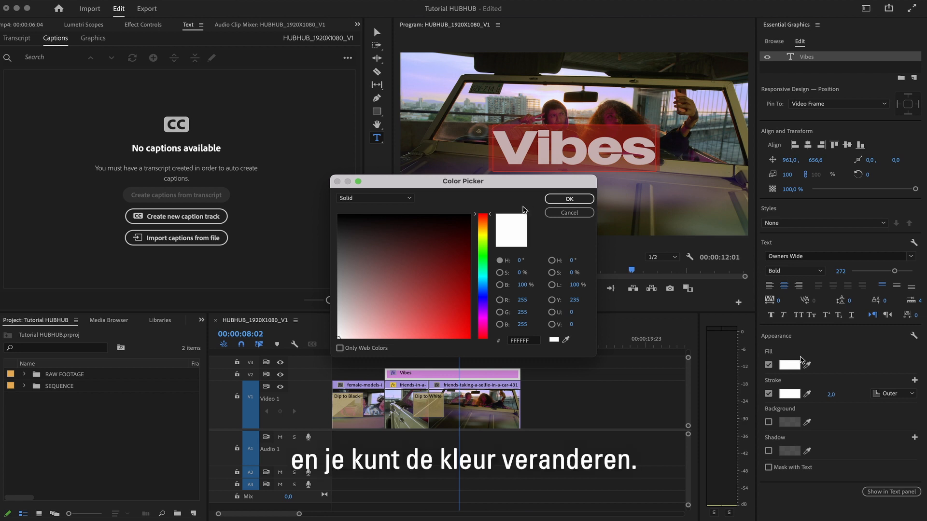
left_click_drag(407, 295, 469, 338)
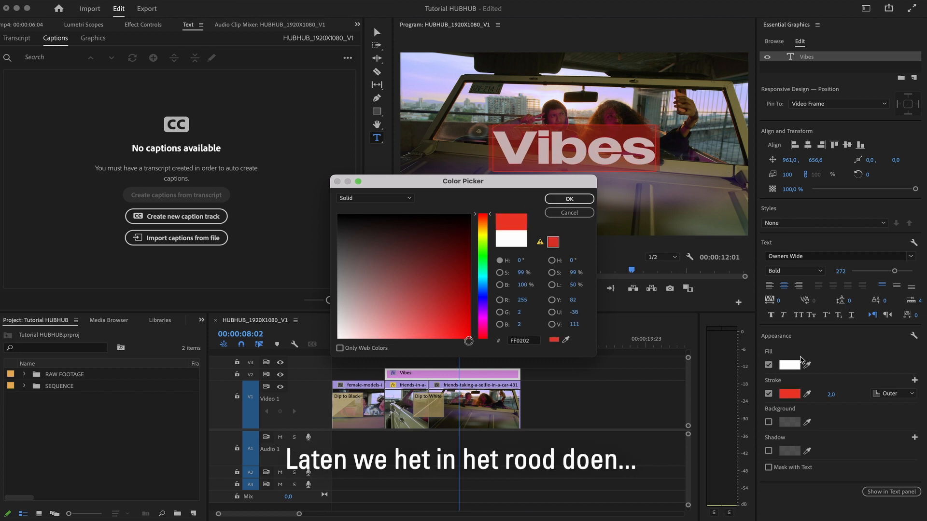
left_click(569, 199)
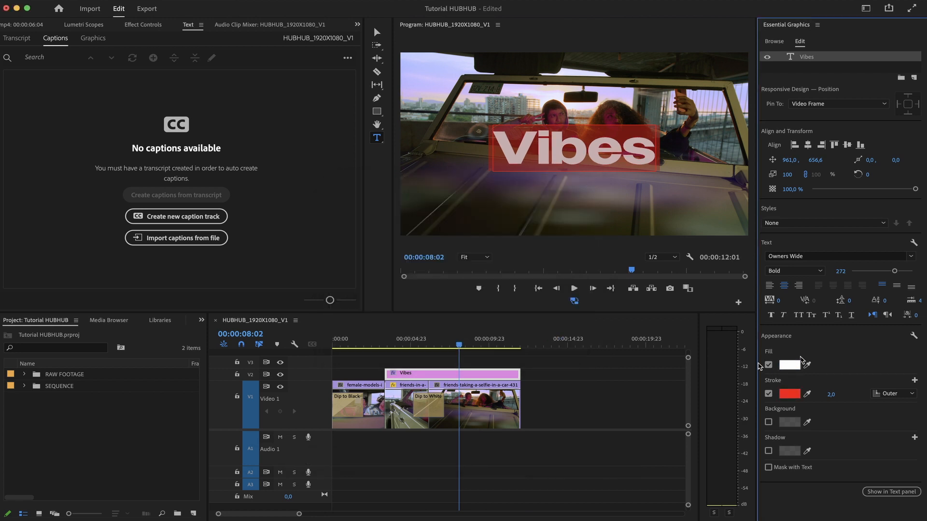
Turn off the title's fill.
left_click(769, 365)
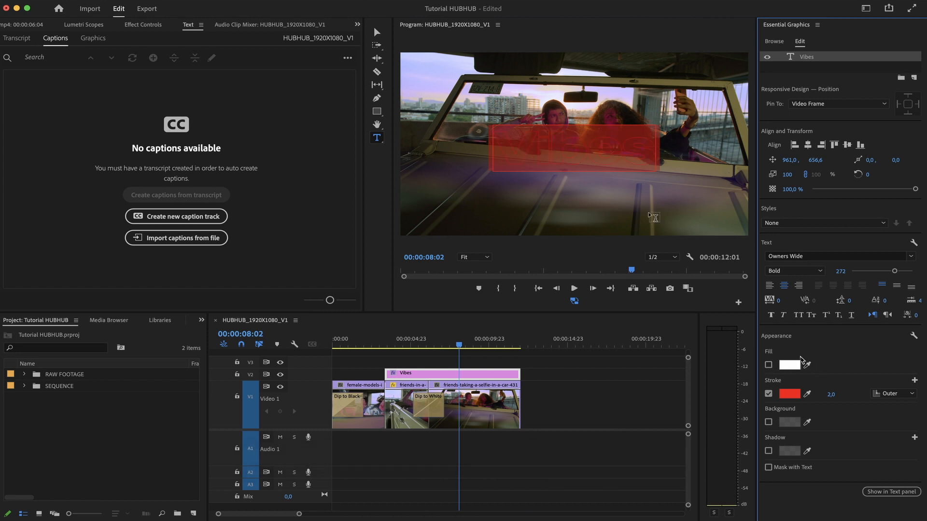
left_click(564, 391)
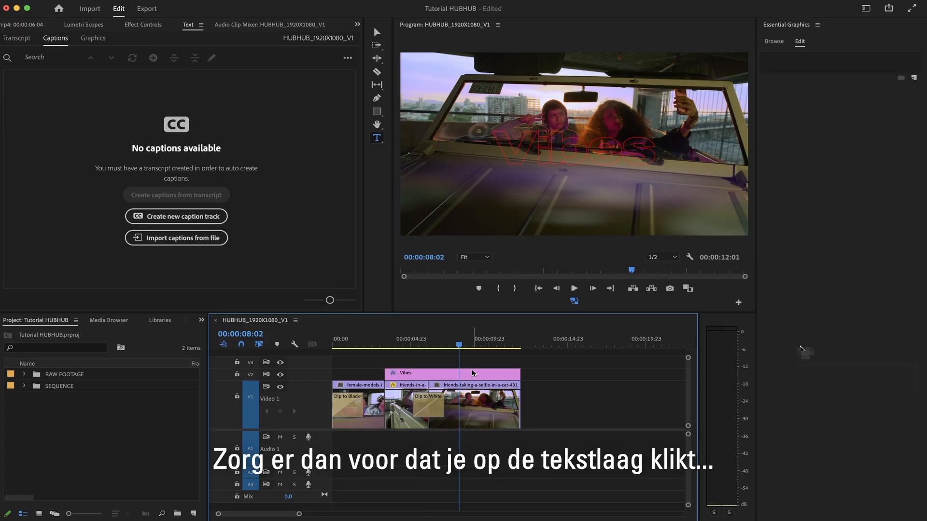
Reselect the Vibes text layer in the Captions and Graphics workspace and apply italic styling.
left_click(472, 375)
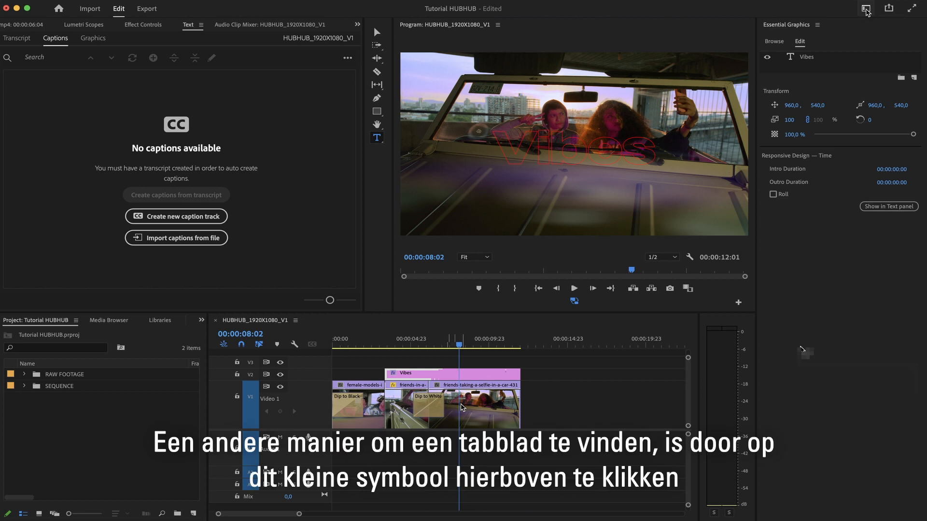
left_click(866, 9)
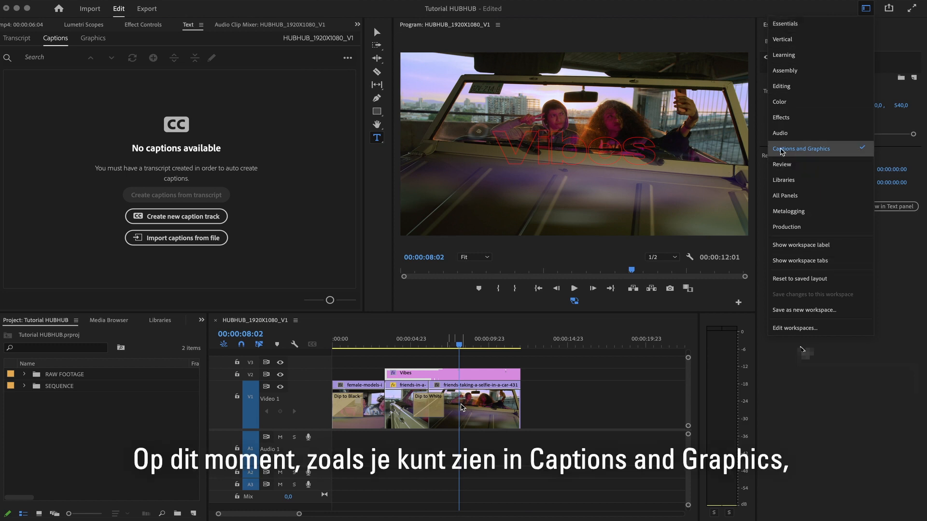
left_click(782, 151)
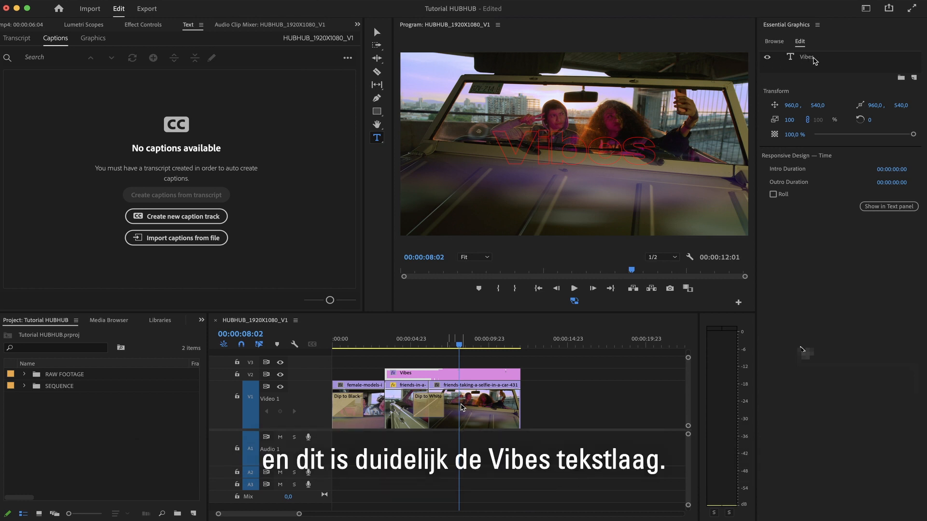
left_click(815, 60)
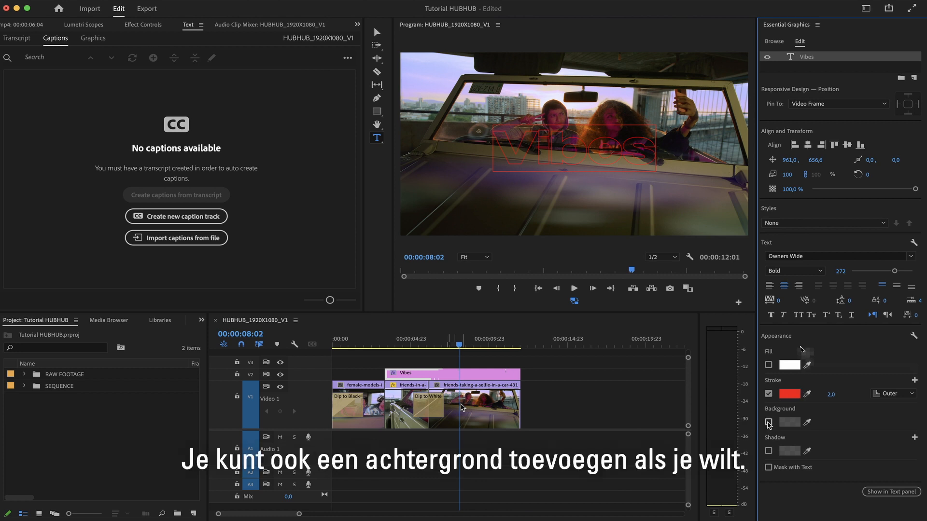
left_click(768, 423)
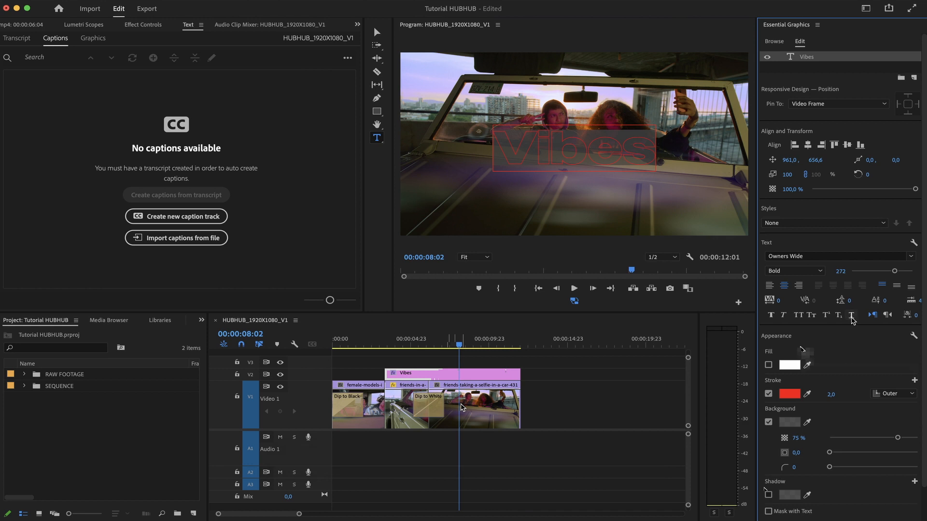
left_click(783, 315)
left_click(768, 422)
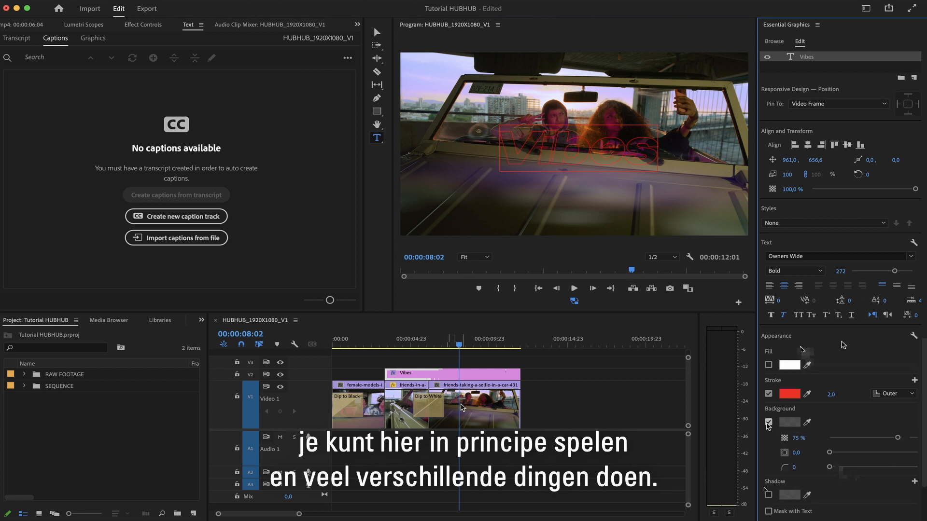
left_click(581, 412)
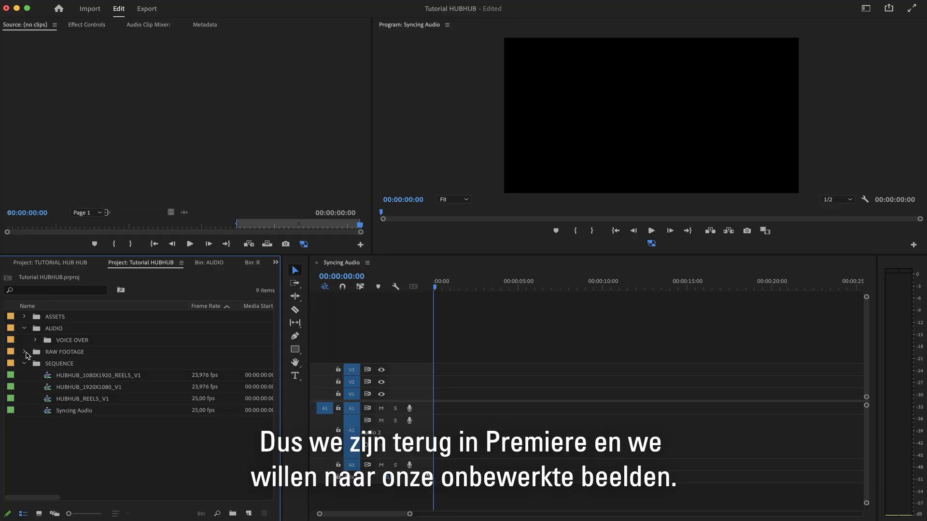
Place A082_03171954_C010.mov on V1 and C8767.MP4 on V2 at the start of the Syncing Audio sequence.
left_click(25, 353)
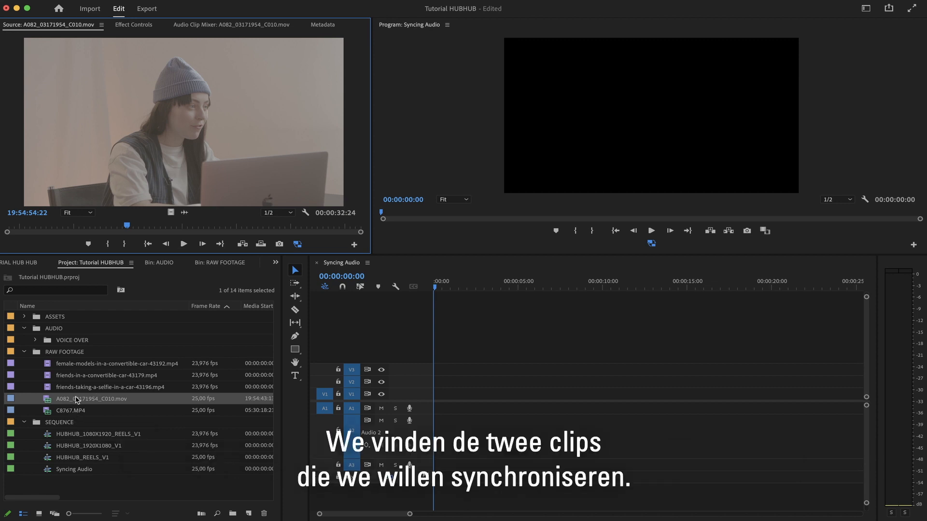
double_click(77, 411)
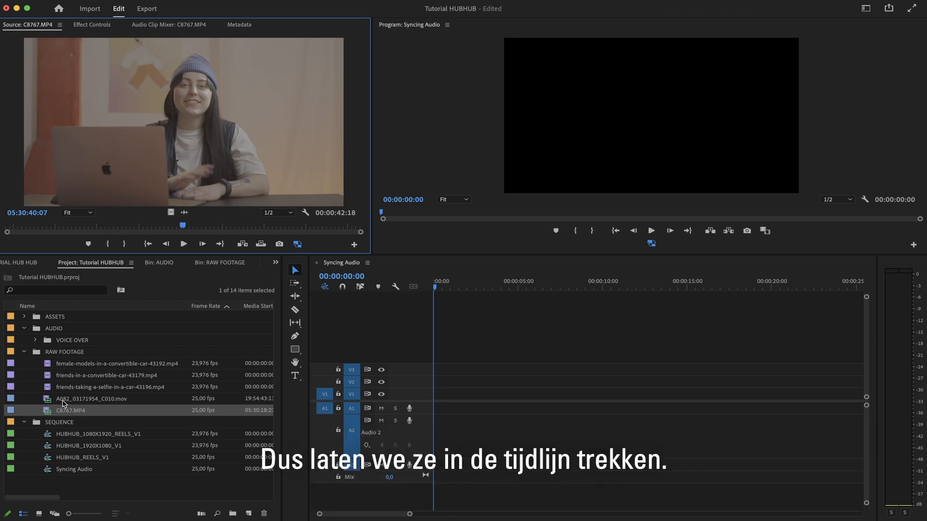
left_click_drag(69, 402, 437, 397)
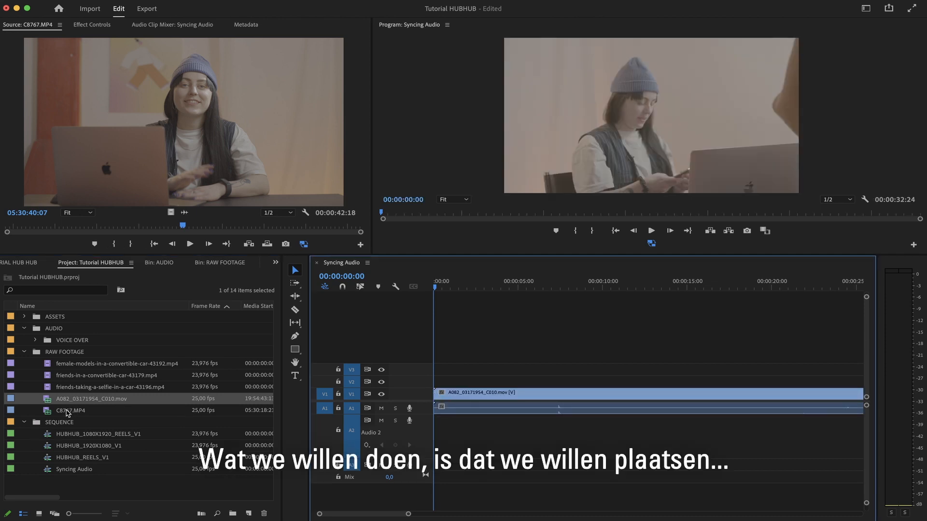
left_click_drag(68, 412, 480, 392)
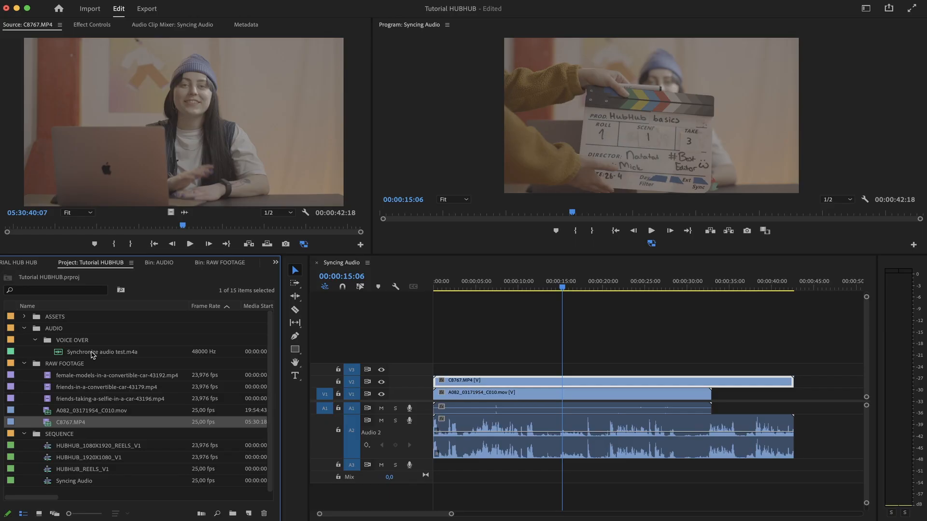
left_click(88, 353)
left_click_drag(88, 352, 468, 467)
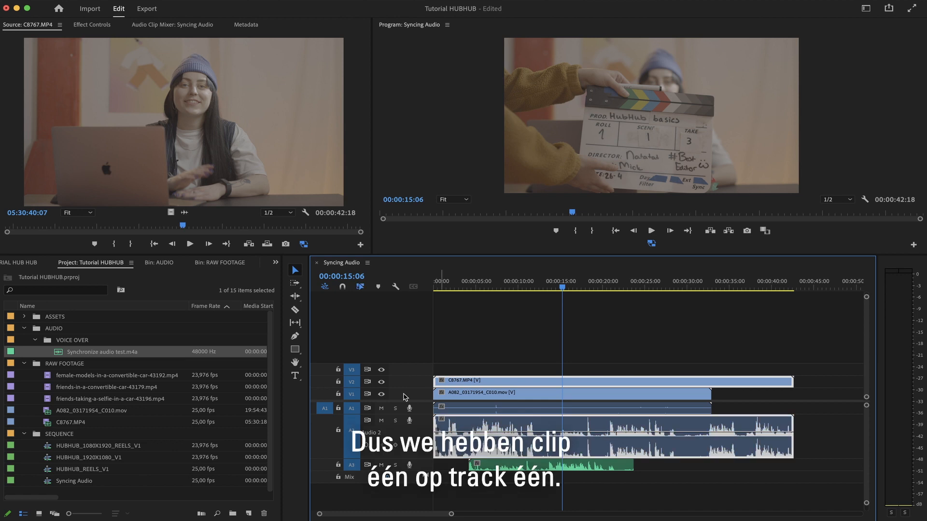
Select the V1, V2 and A3 clips together and synchronize them by audio on track channel 1.
left_click(461, 396)
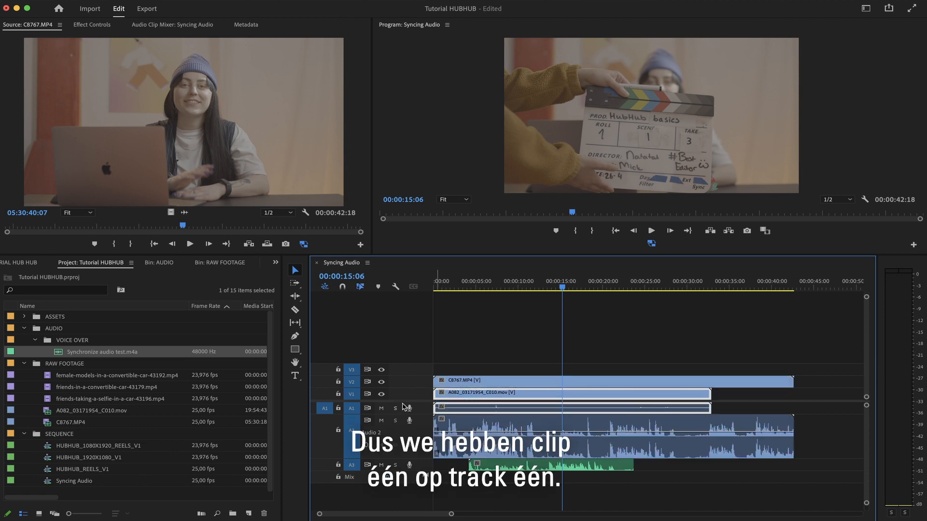
left_click(471, 381)
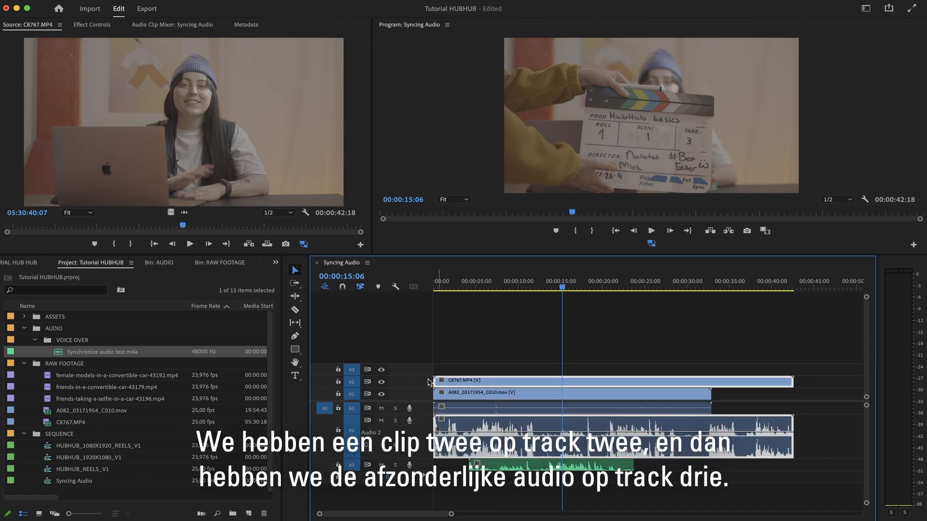
left_click(533, 469)
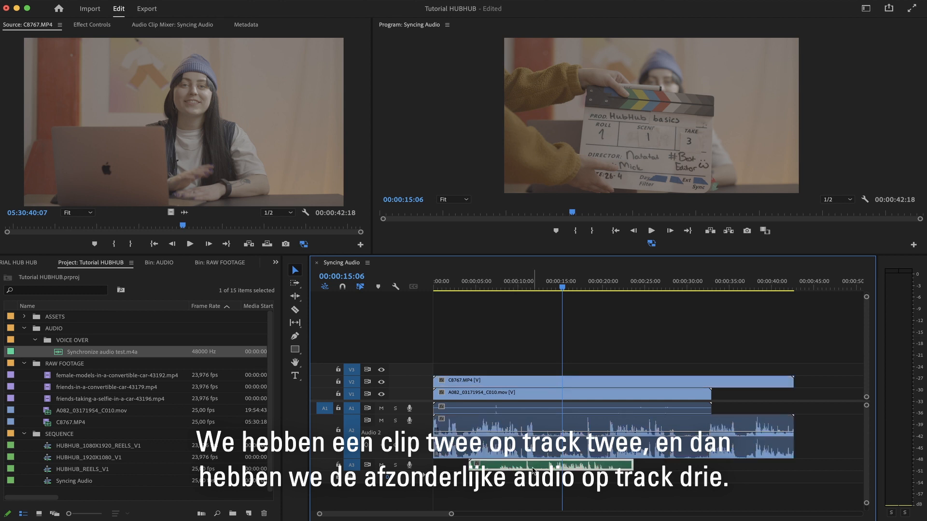
left_click_drag(497, 341, 601, 484)
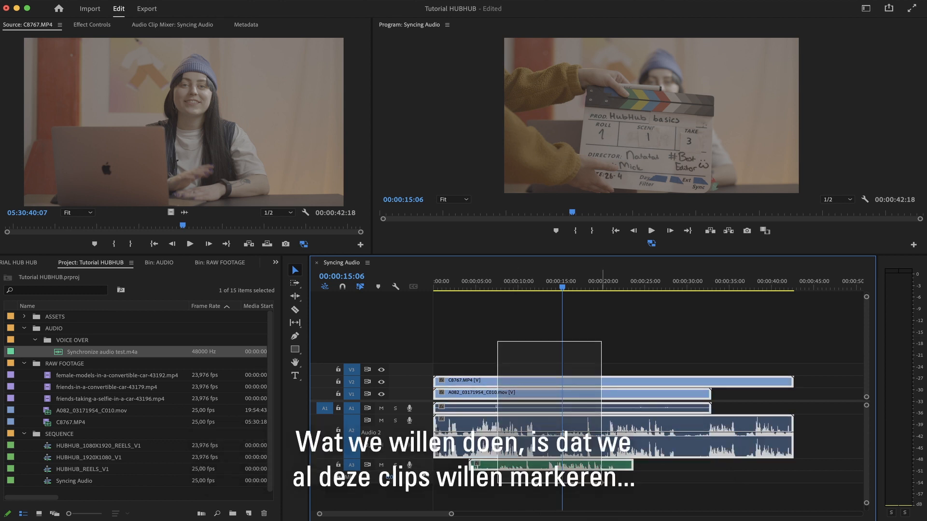
left_click_drag(601, 483, 618, 485)
right_click(603, 427)
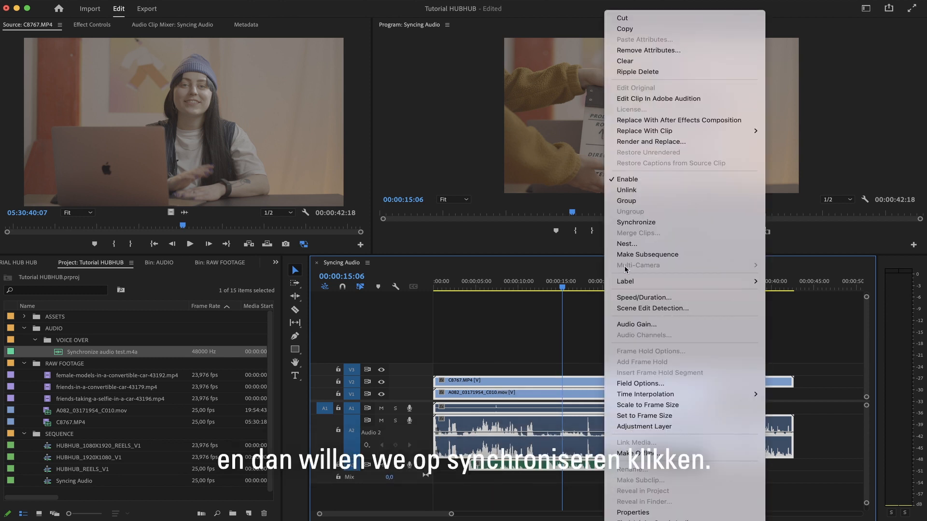
left_click(653, 224)
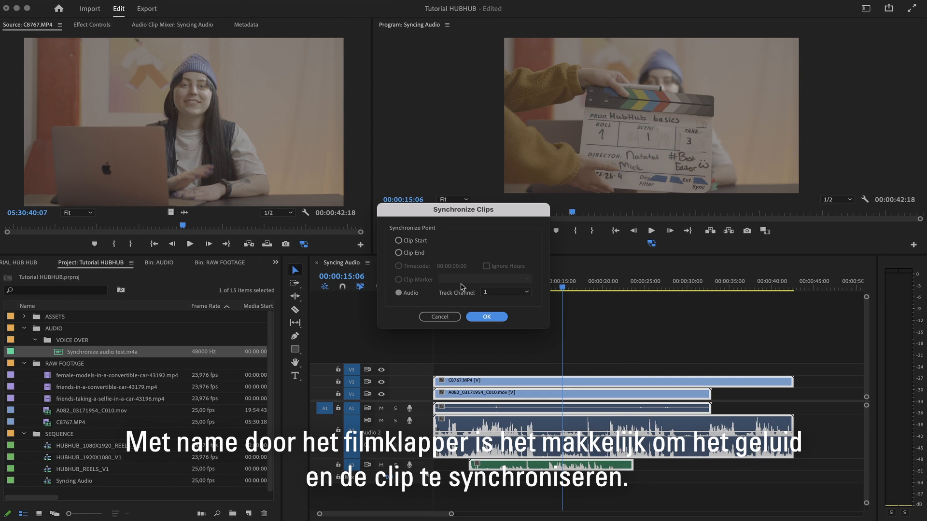
left_click(486, 317)
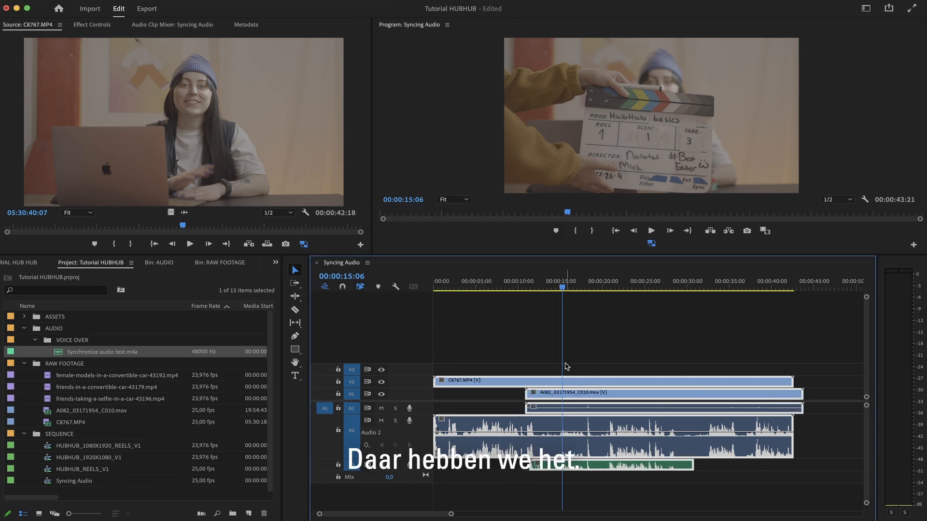
Mute audio tracks A1 and A2 so only the separate A3 audio plays.
left_click_drag(567, 289, 600, 289)
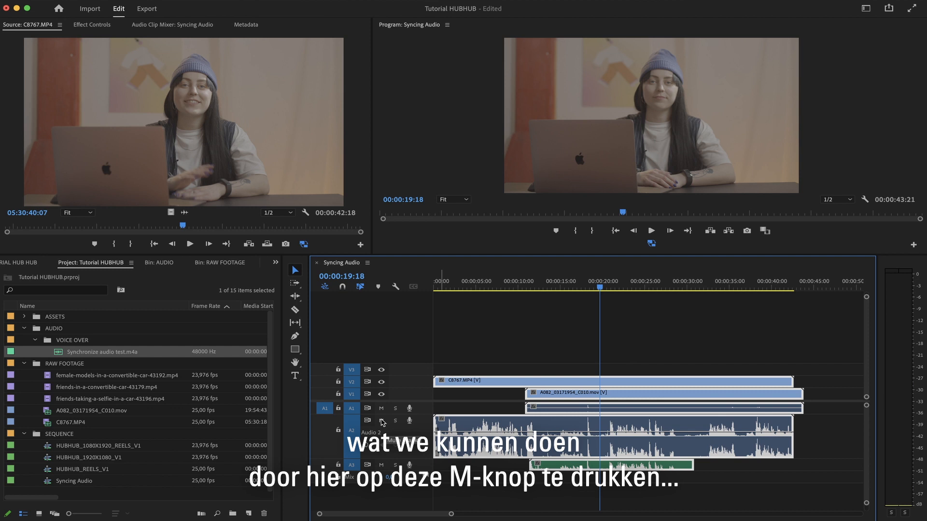
left_click(382, 421)
left_click(382, 409)
left_click(547, 280)
left_click_drag(546, 279, 576, 282)
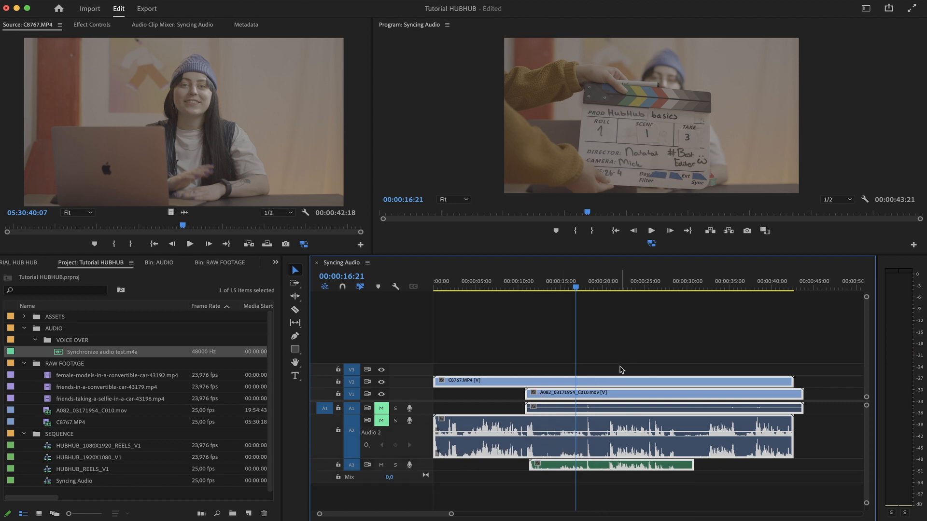
Cut sections out of the C8767.MP4 clip on V2, leaving gaps, and play back the edited sequence.
left_click(568, 372)
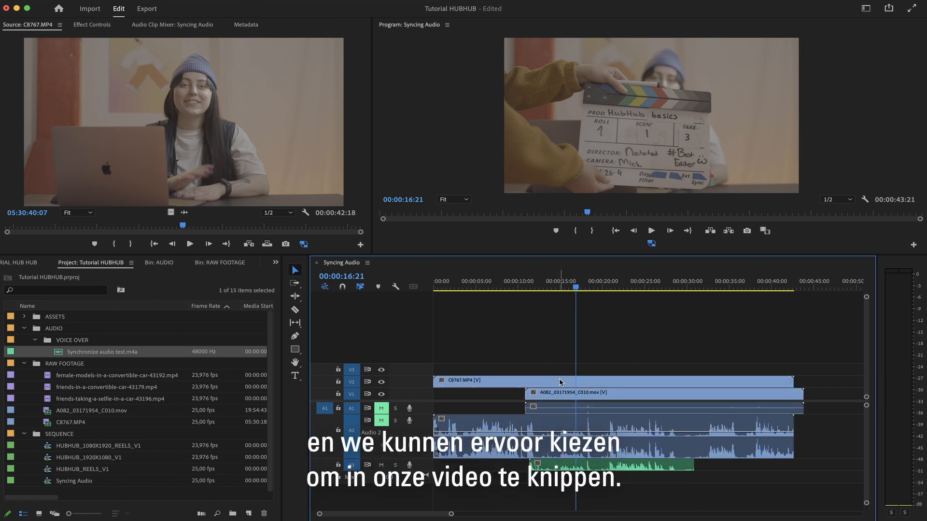
left_click(560, 383)
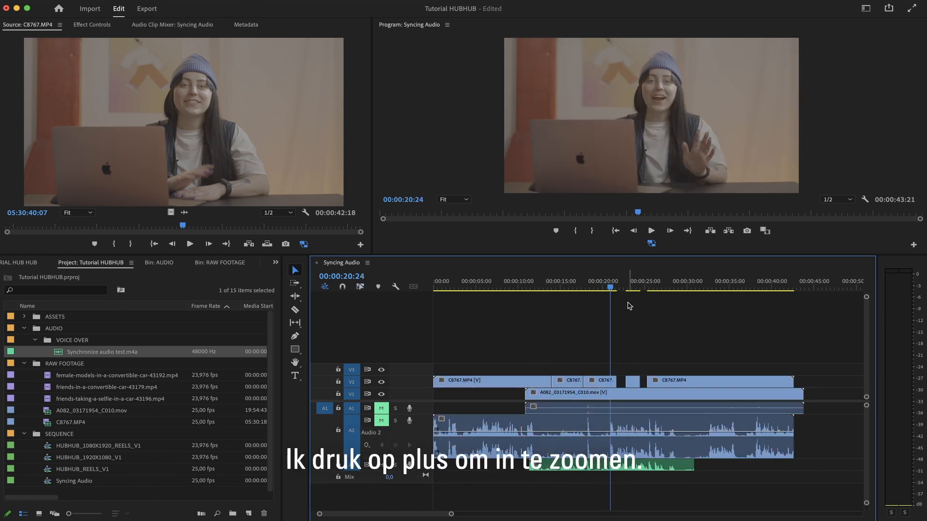
key("equal")
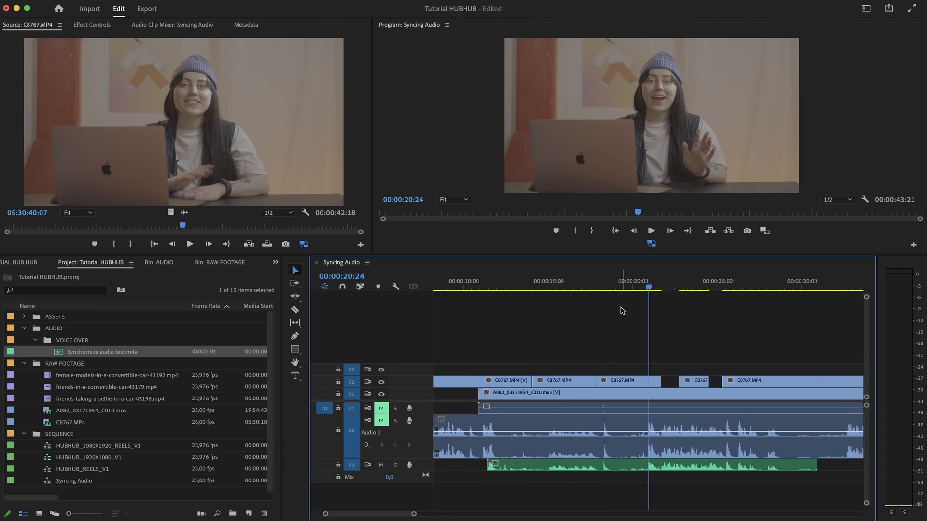
mouse_move(652, 293)
left_mouse_down()
mouse_move(593, 284)
mouse_move(645, 278)
left_mouse_up()
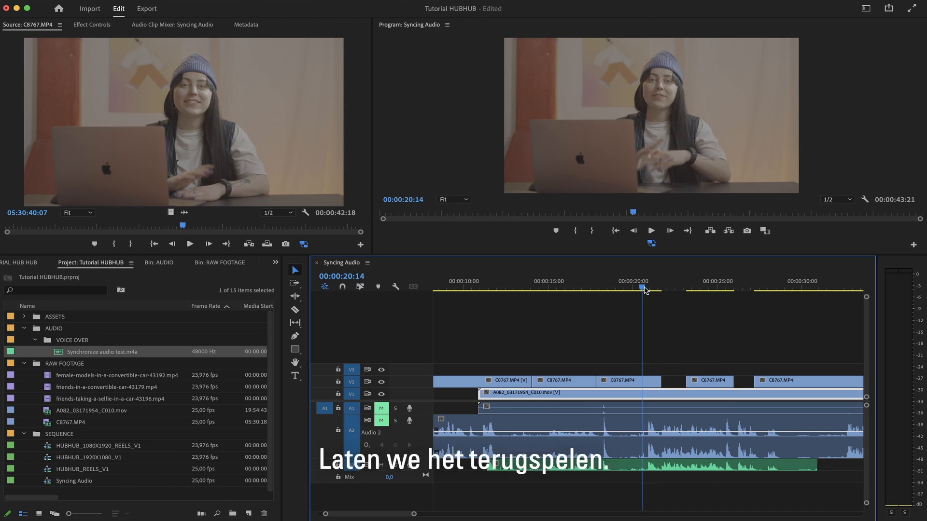
key("space")
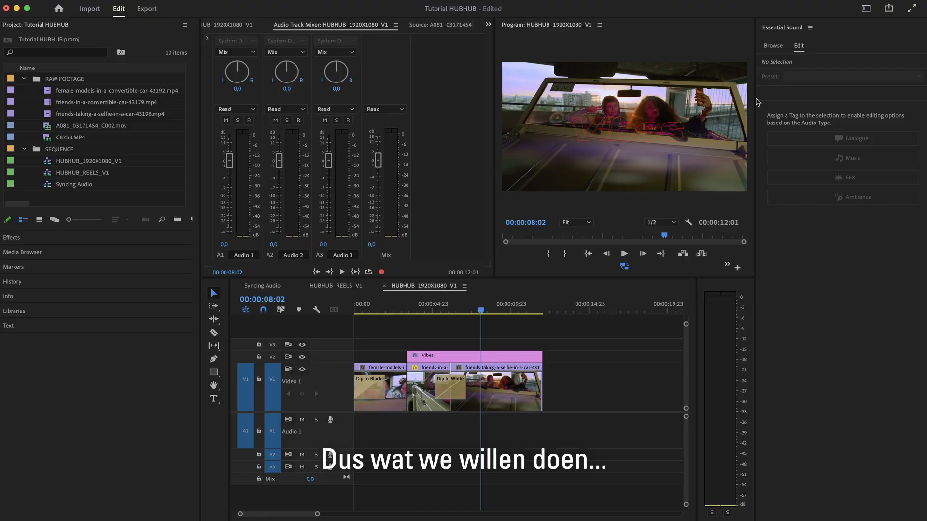
Switch to the Color workspace and select individual clips in the HUBHUB_1920X1080_V1 timeline.
left_click(866, 10)
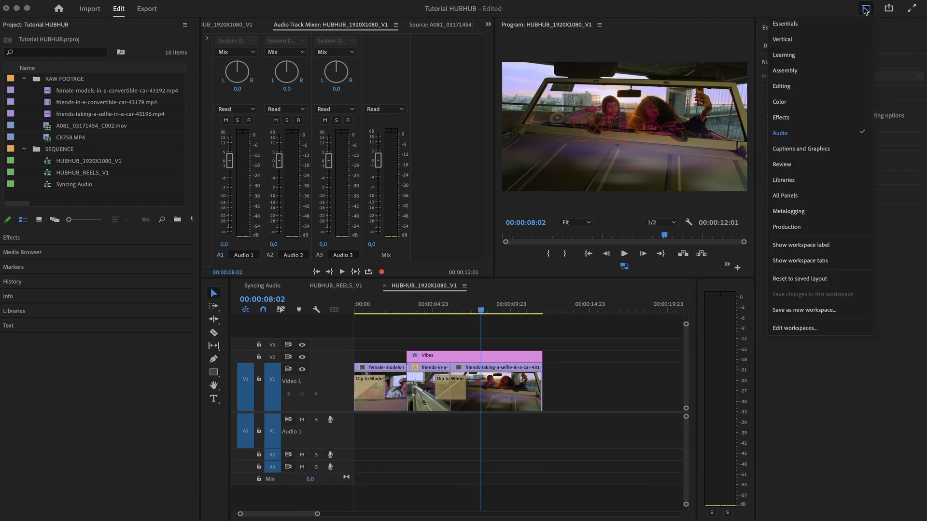
left_click(834, 102)
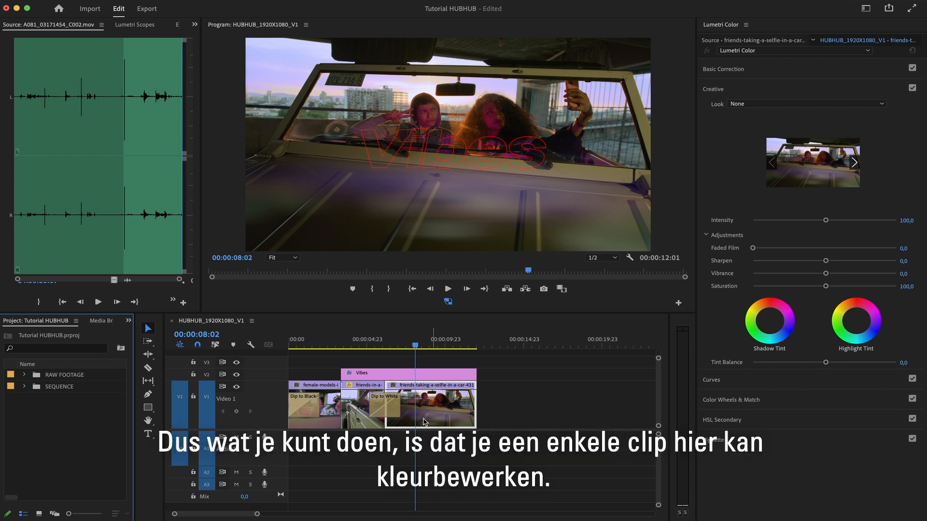
left_click(354, 418)
left_click(333, 419)
left_click(419, 419)
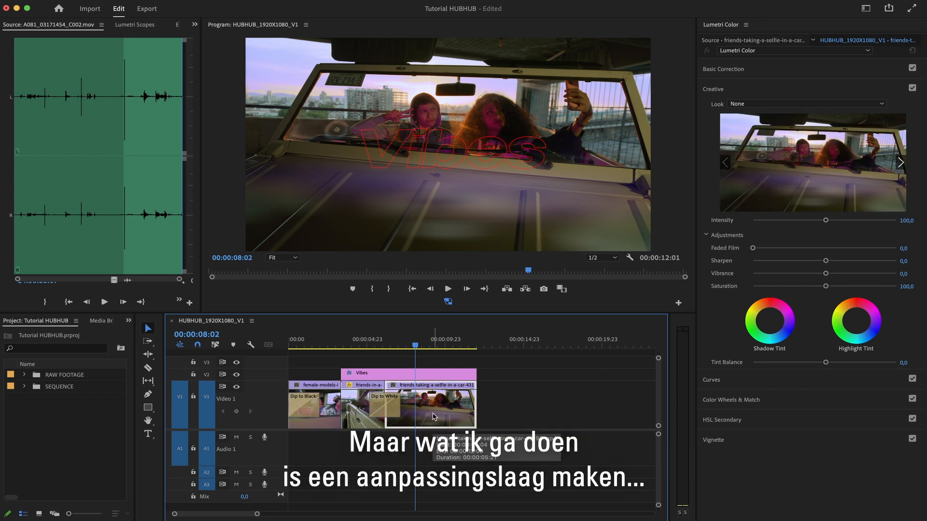
left_click(549, 400)
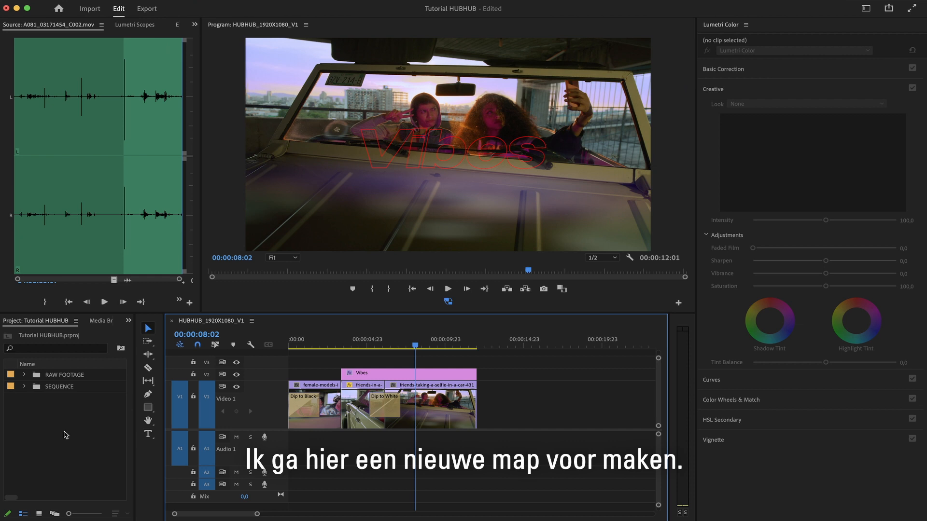
Create a new bin named ASSETS in the project and open it.
right_click(52, 425)
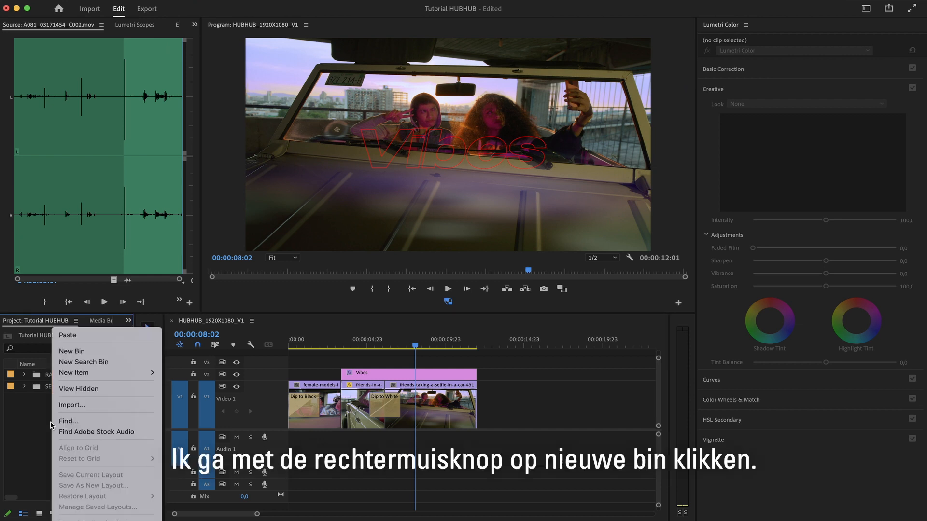
left_click(77, 351)
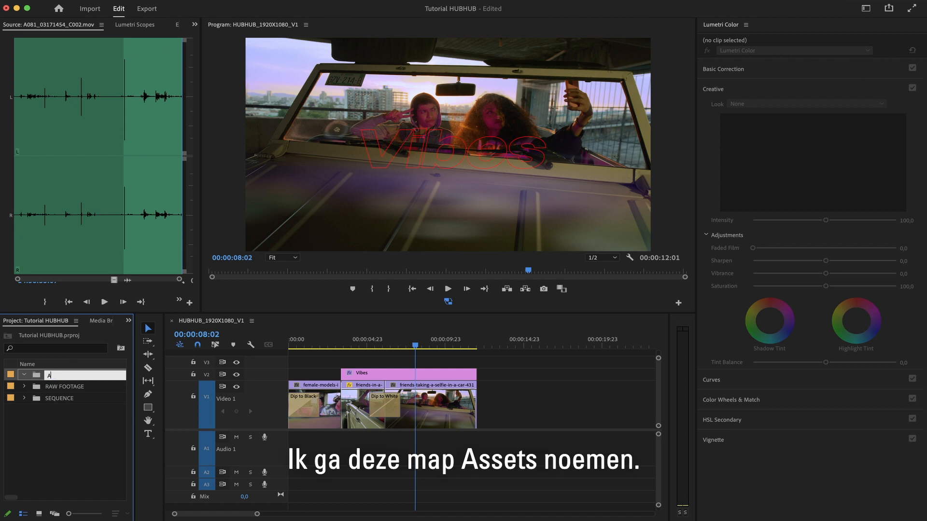
key("Tab")
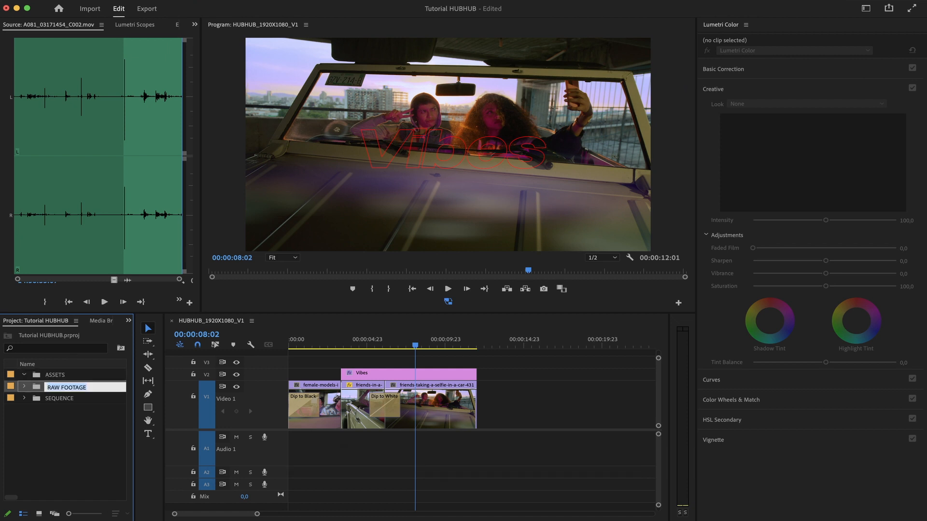
double_click(64, 378)
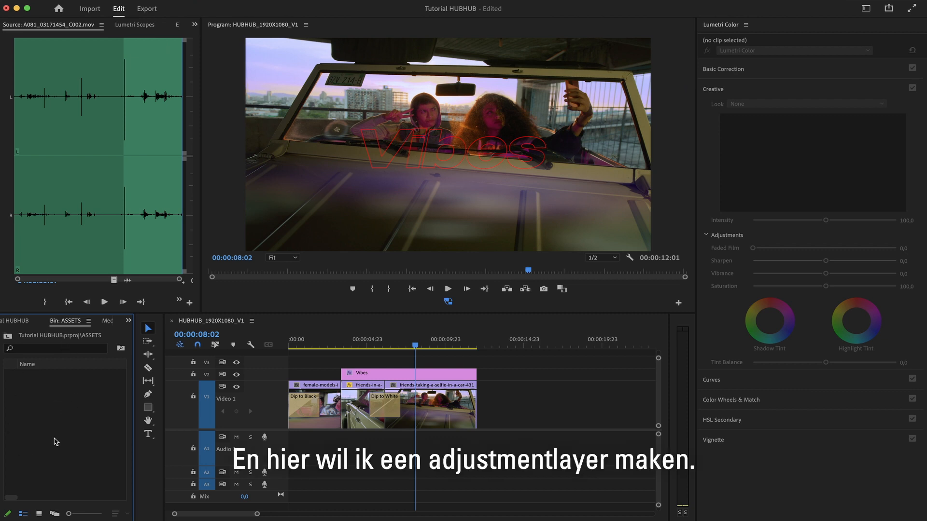
Create a new 1920 x 1080, 23,976 fps adjustment layer in the ASSETS bin.
right_click(66, 400)
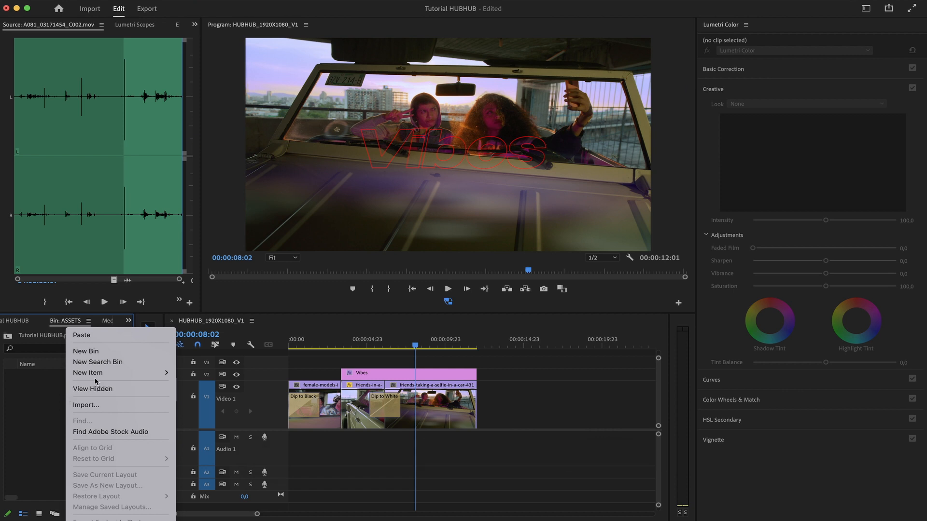
mouse_move(104, 374)
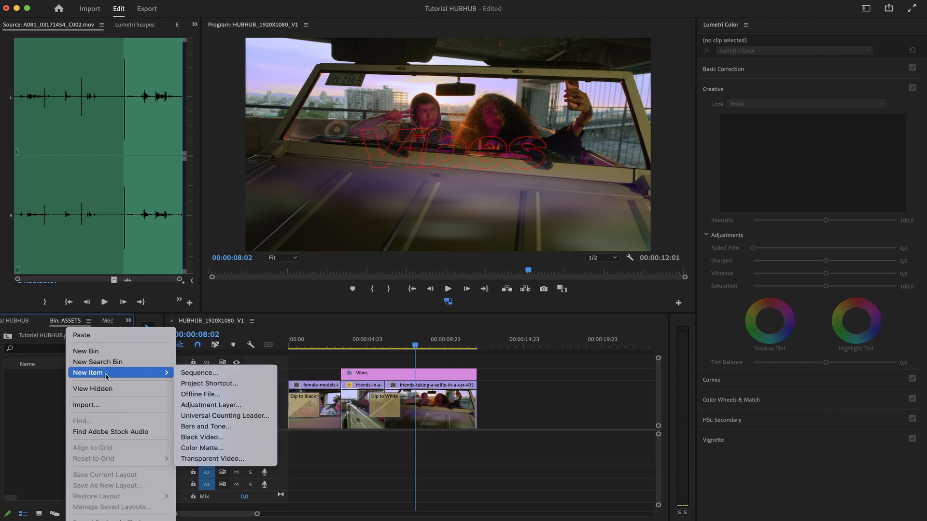
left_click(229, 410)
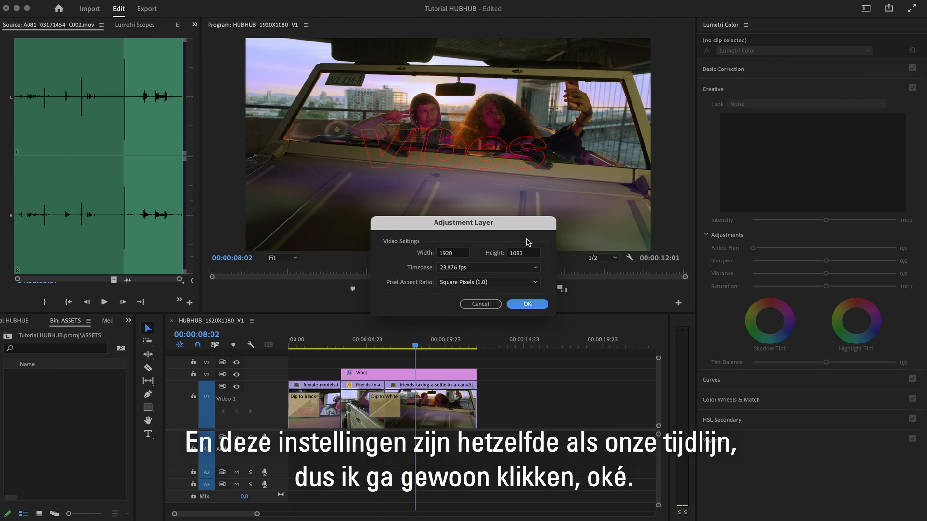
left_click(527, 305)
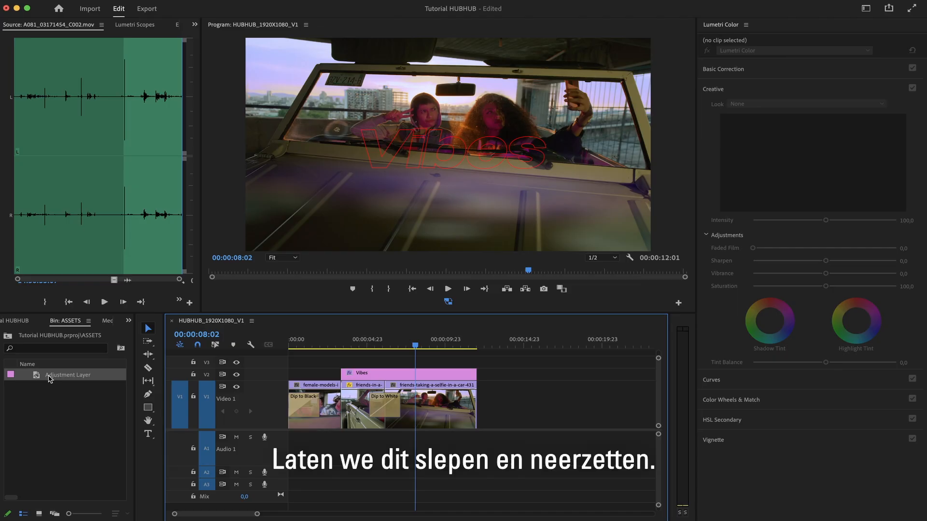
Place the adjustment layer across the whole sequence on the track beneath the Vibes title.
left_click_drag(49, 379, 278, 363)
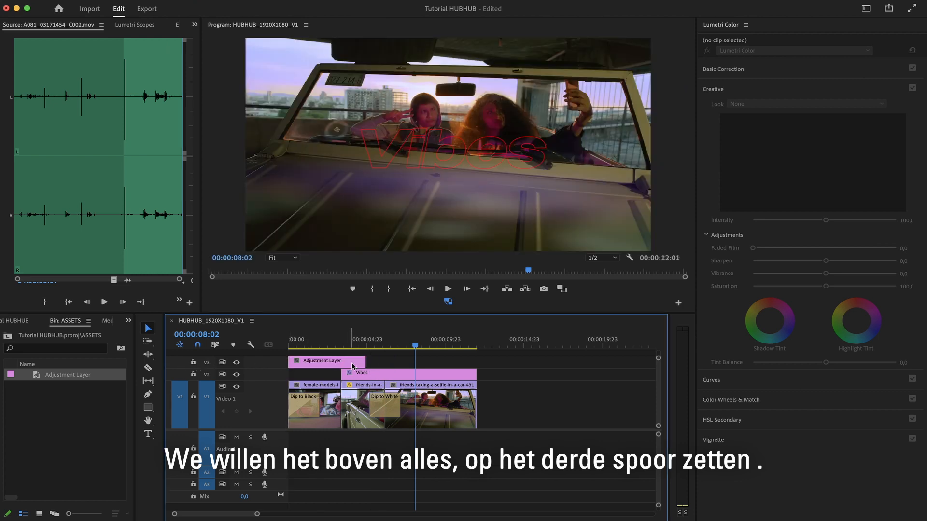
left_click_drag(362, 363, 470, 361)
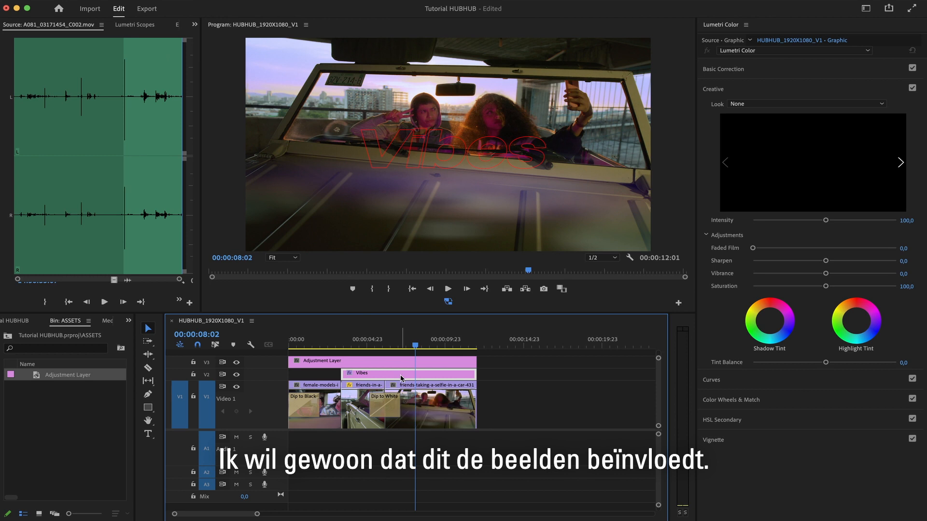
mouse_move(401, 378)
left_mouse_down()
mouse_move(403, 349)
mouse_move(395, 378)
mouse_move(396, 364)
left_mouse_up()
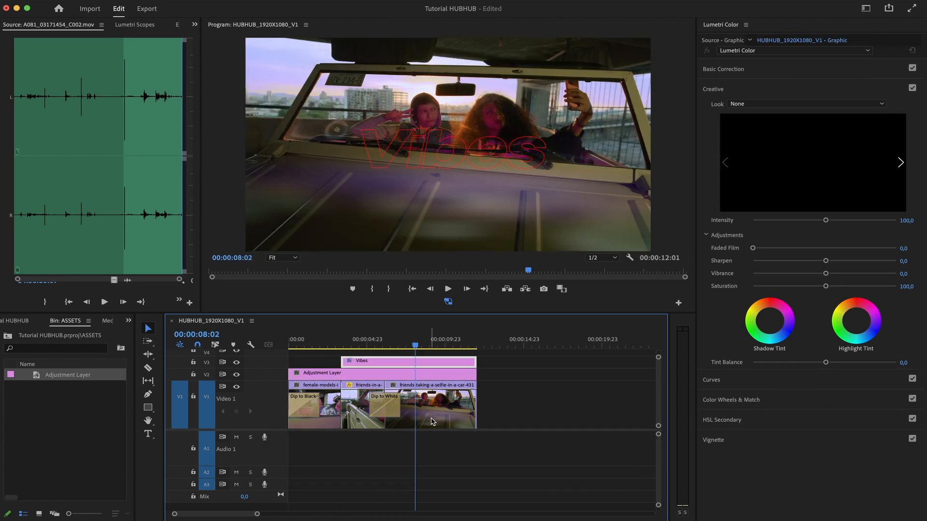
Select the adjustment layer and in Basic Correction set Temperature 35,5, Tint -29,7 and Saturation 0.
left_click(423, 374)
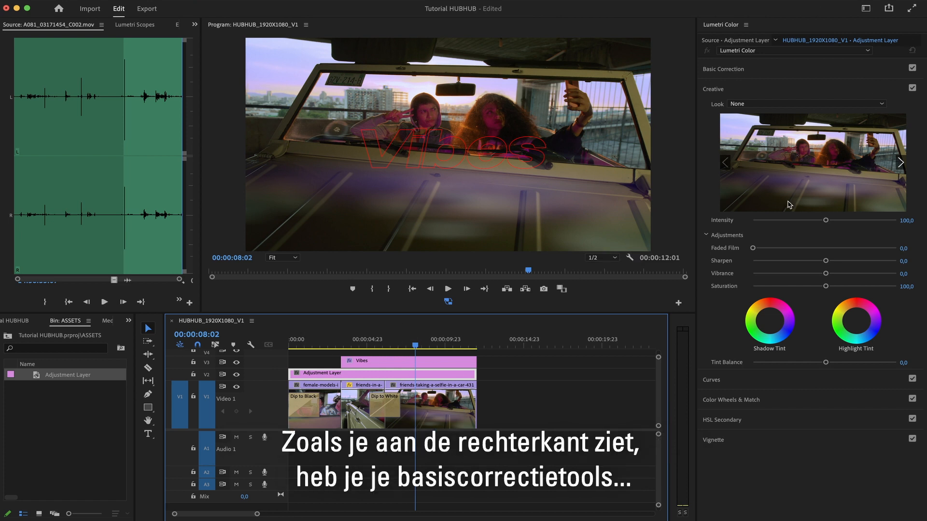
left_click(783, 71)
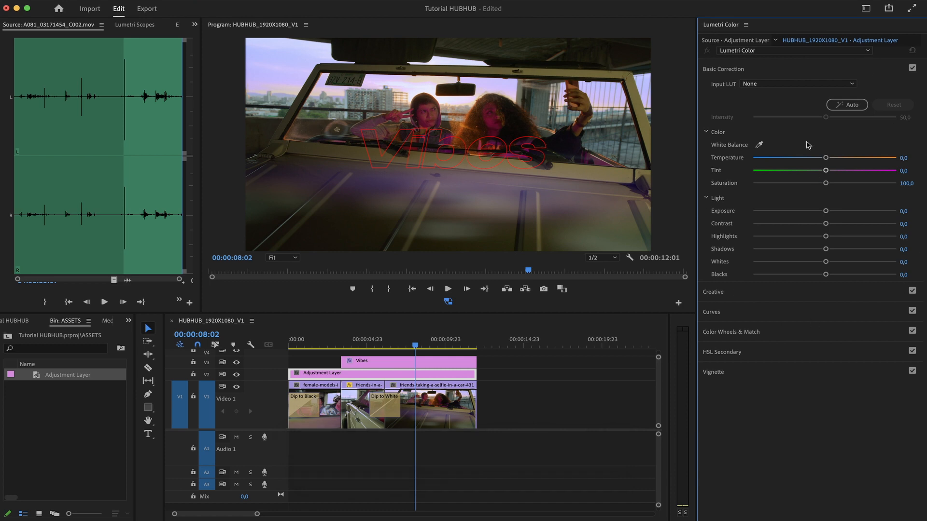
left_click_drag(826, 160, 699, 185)
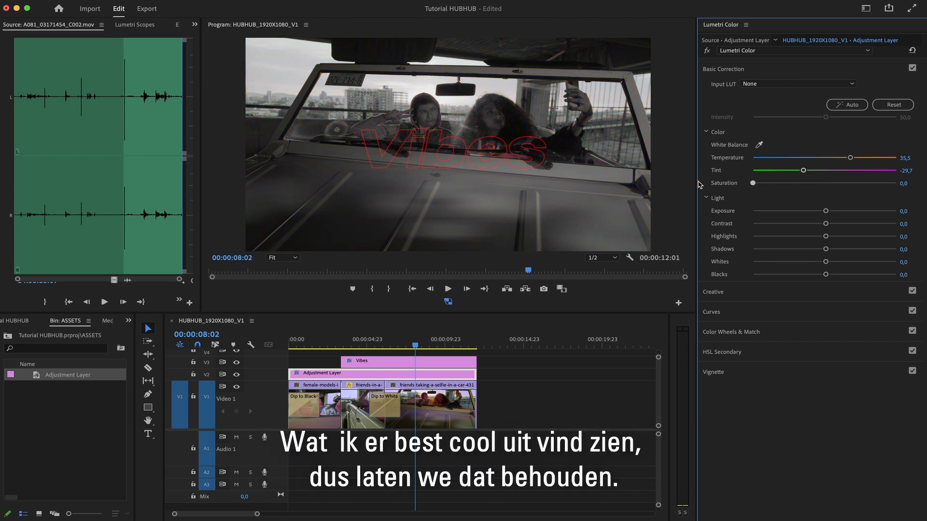
Set the adjustment layer's Contrast to 9,4 and Highlights to 18,8, and play the sequence from the start.
left_click_drag(826, 224, 842, 236)
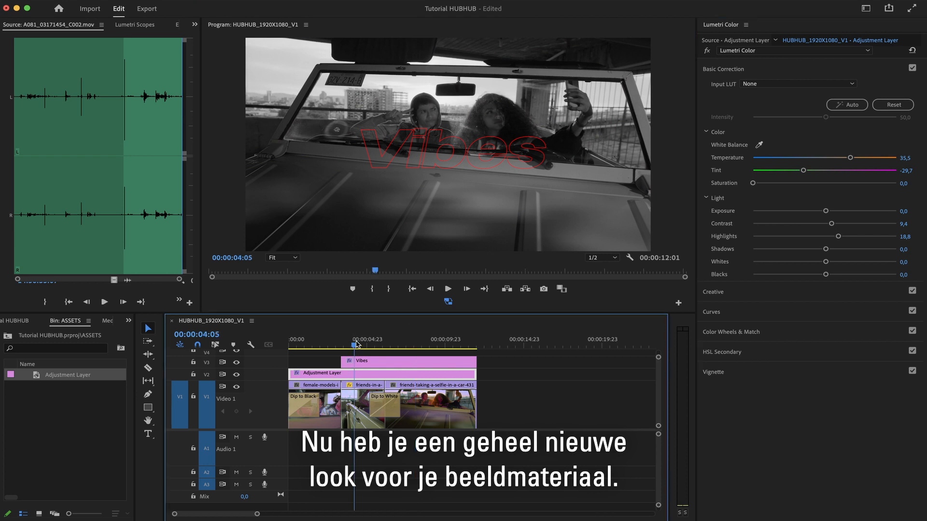
key("Home")
key("space")
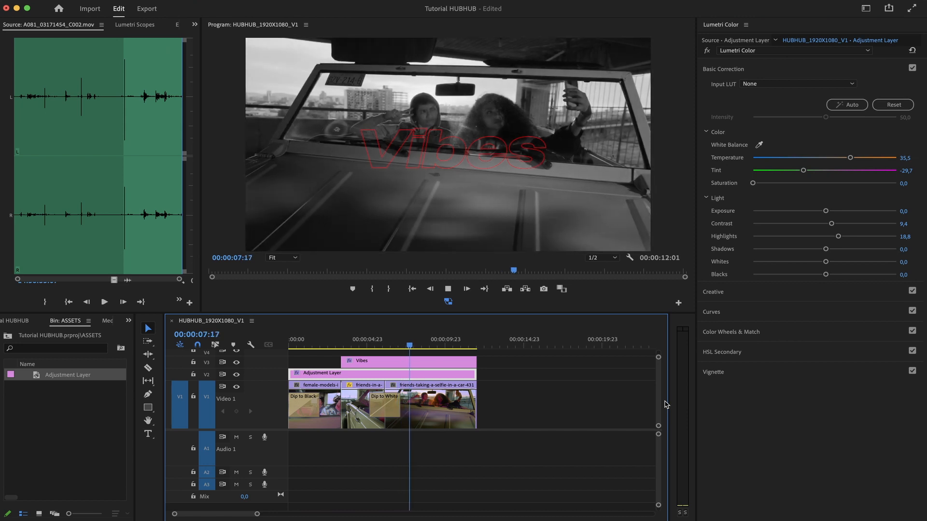
Stop playback and toggle the adjustment layer track's output on and off to compare the footage before and after grading.
key("space")
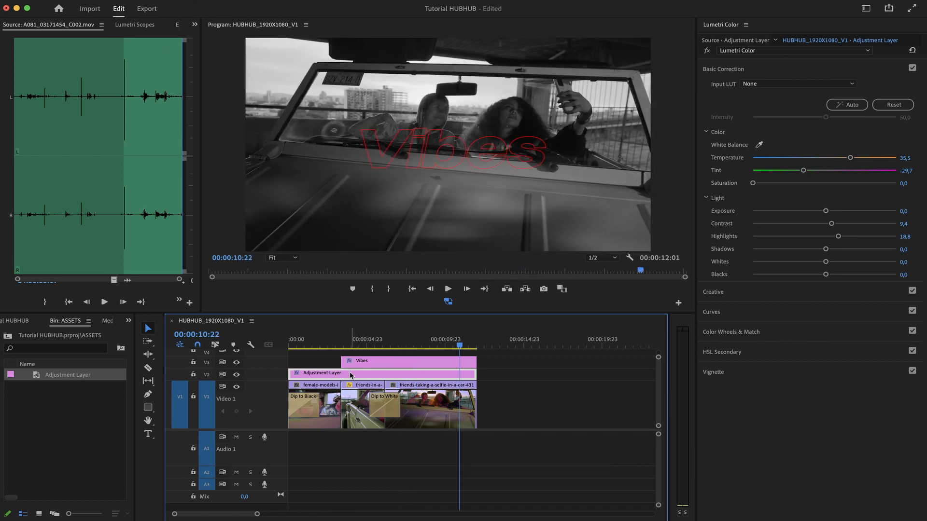
left_click(425, 341)
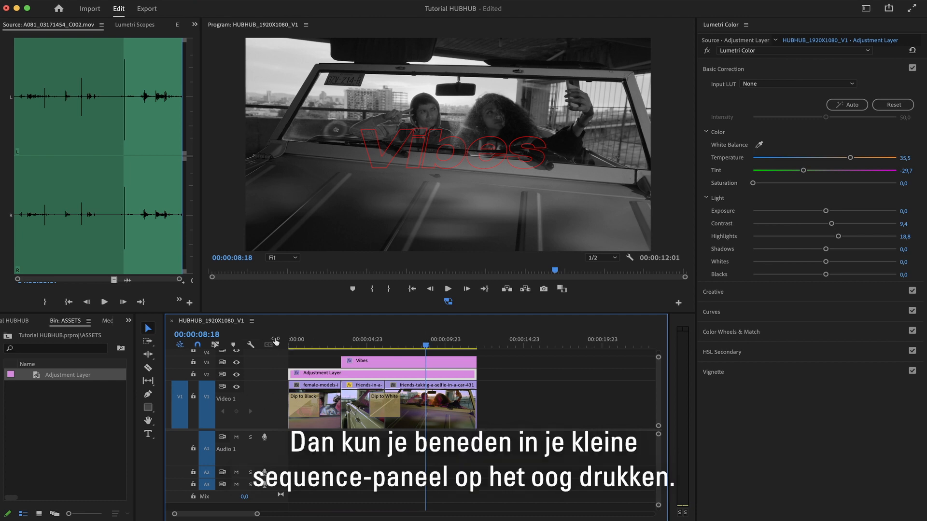
left_click(236, 375)
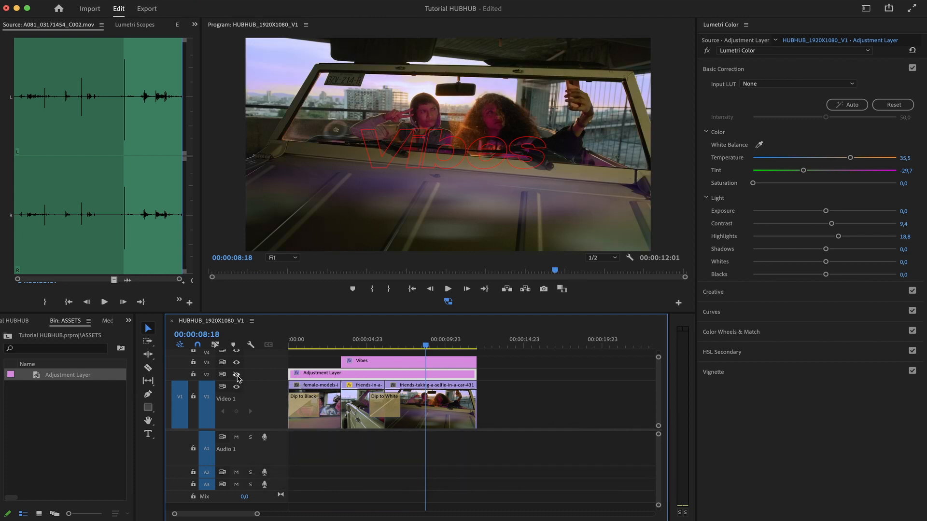
left_click(237, 375)
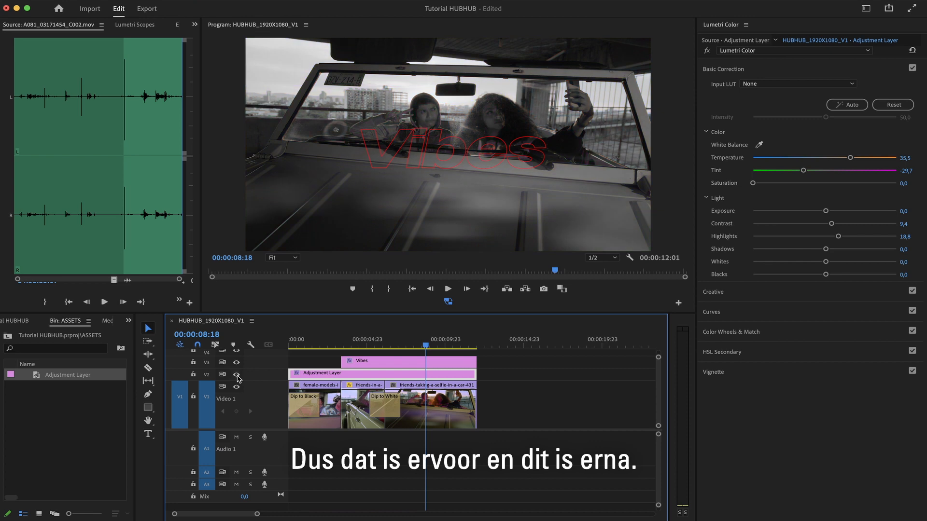
left_click(236, 375)
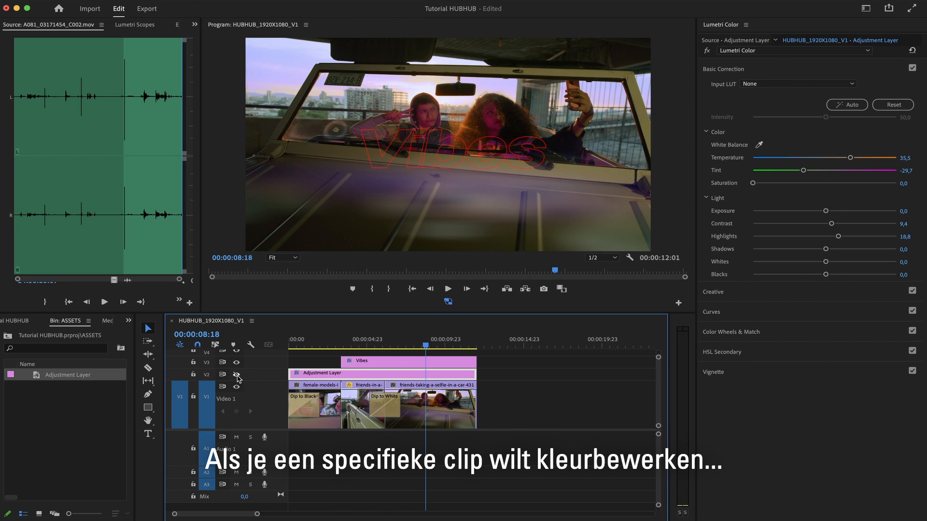
Select the car selfie clip, expand the Creative section and browse the Look preset list.
left_click(450, 413)
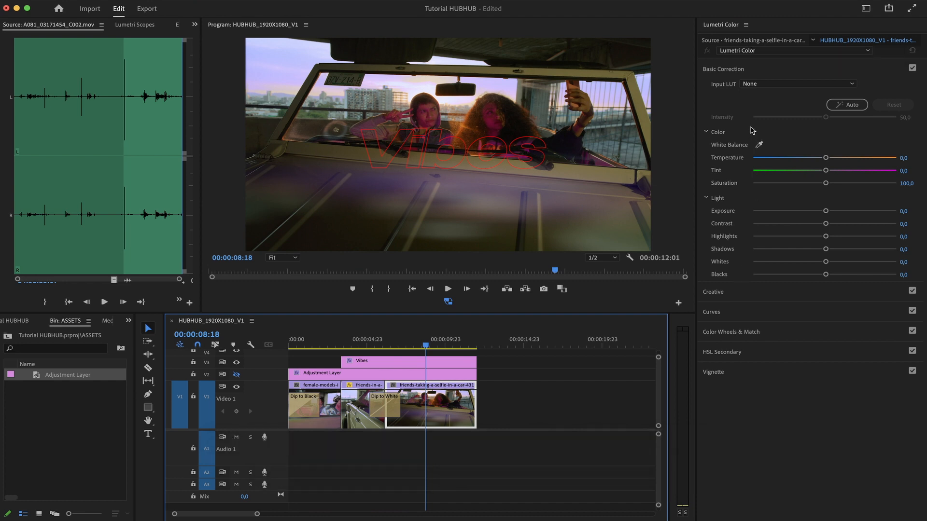
left_click(742, 292)
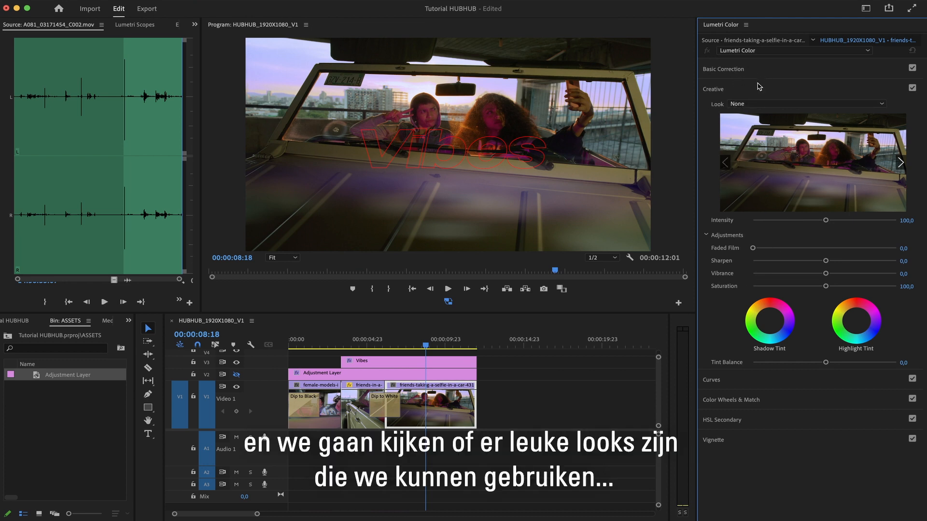
left_click(842, 104)
scroll(820, 349, "down", 5)
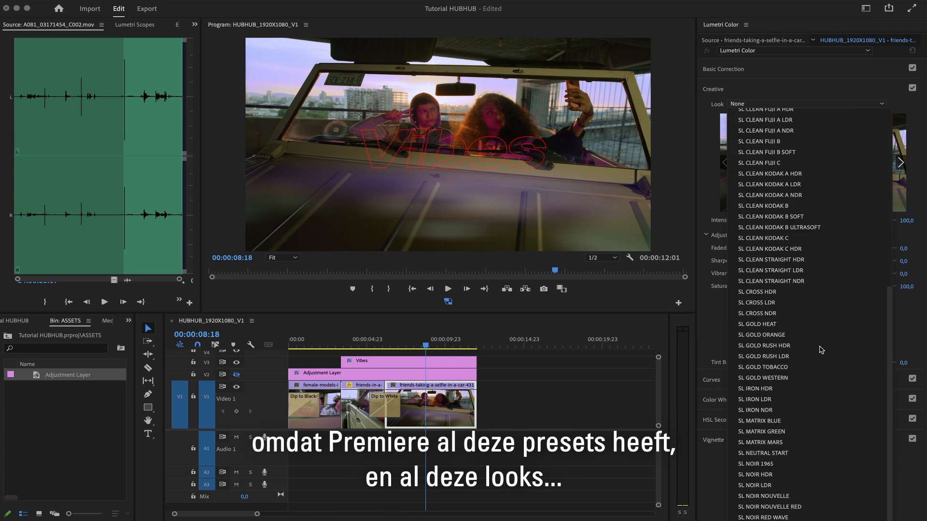
scroll(821, 349, "up", 5)
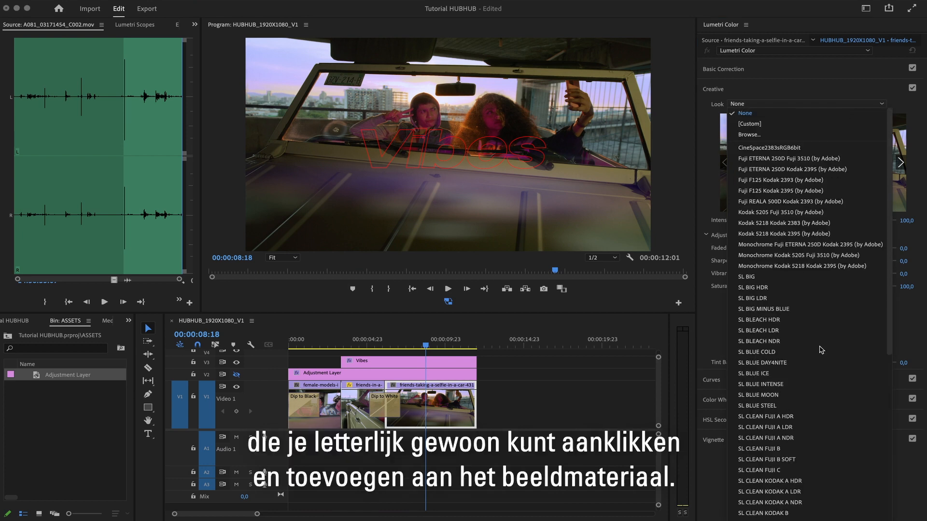
left_click(801, 113)
Step through the look previews and apply the Fuji REALA 500D Kodak 2393 (by Adobe) look to the clip.
left_click(902, 163)
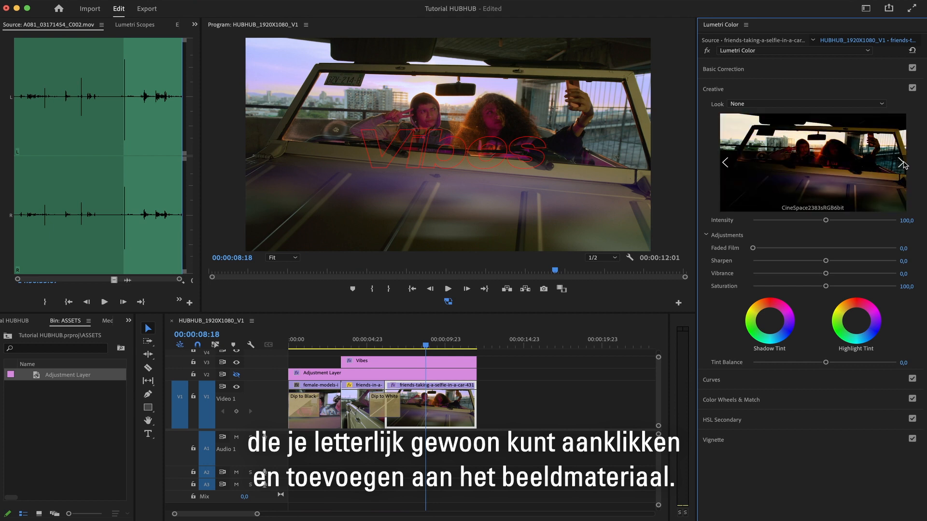
left_click(902, 163)
left_click(902, 163)
left_click(901, 163)
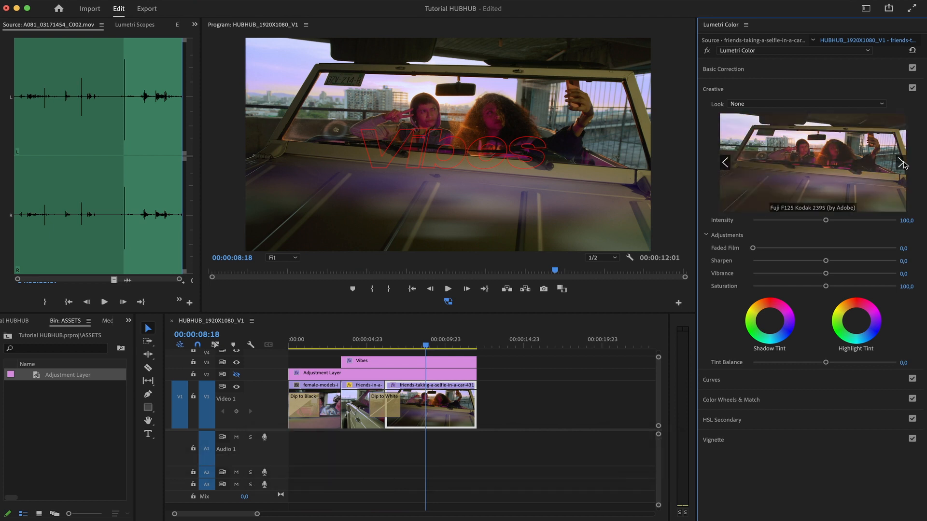
left_click(901, 163)
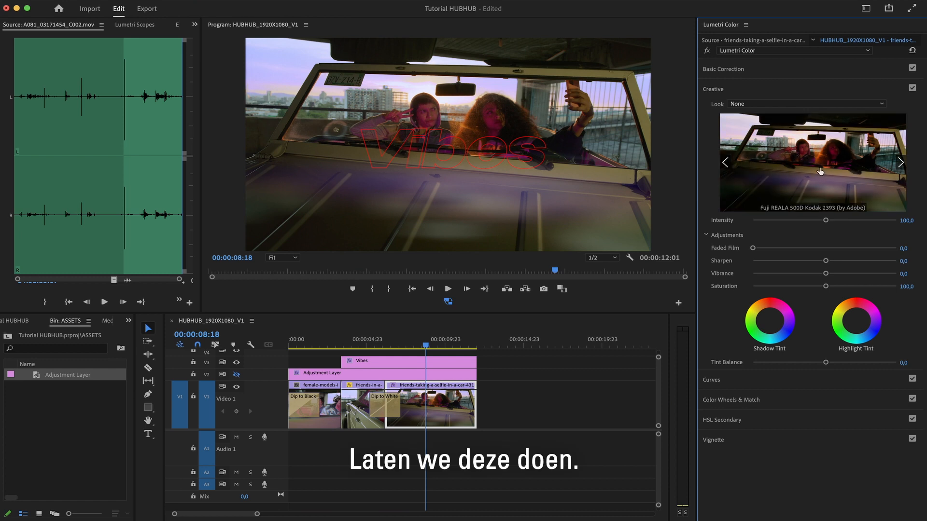
left_click(832, 173)
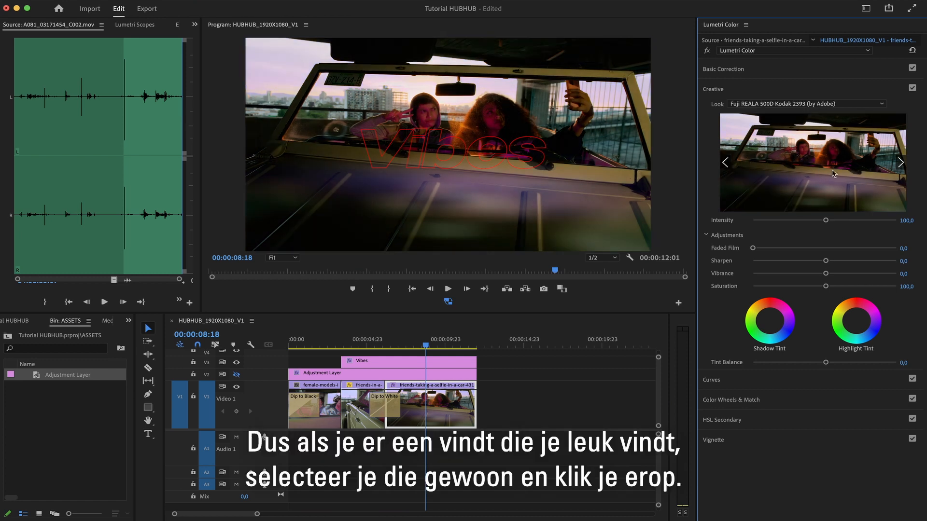
Step through further previews and apply the Kodak 5218 Kodak 2383 (by Adobe) look instead.
left_click(900, 164)
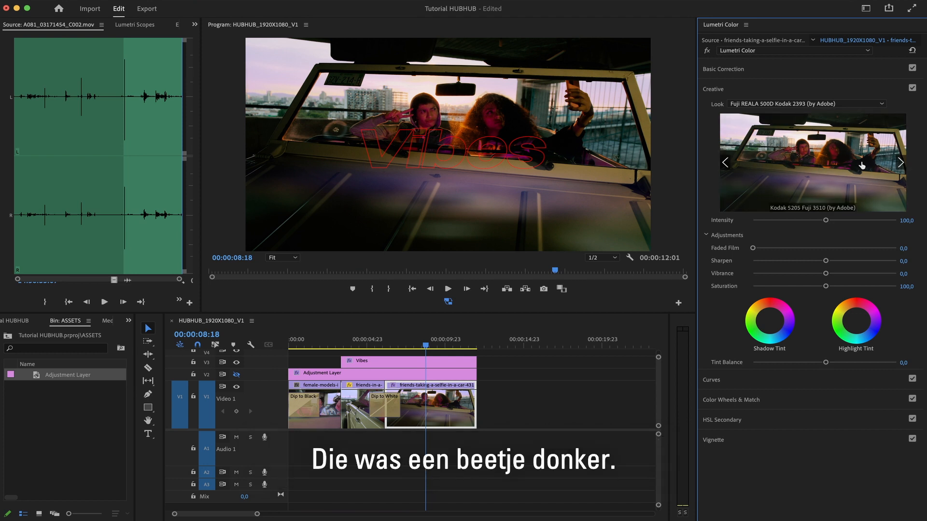
left_click(901, 163)
left_click(828, 178)
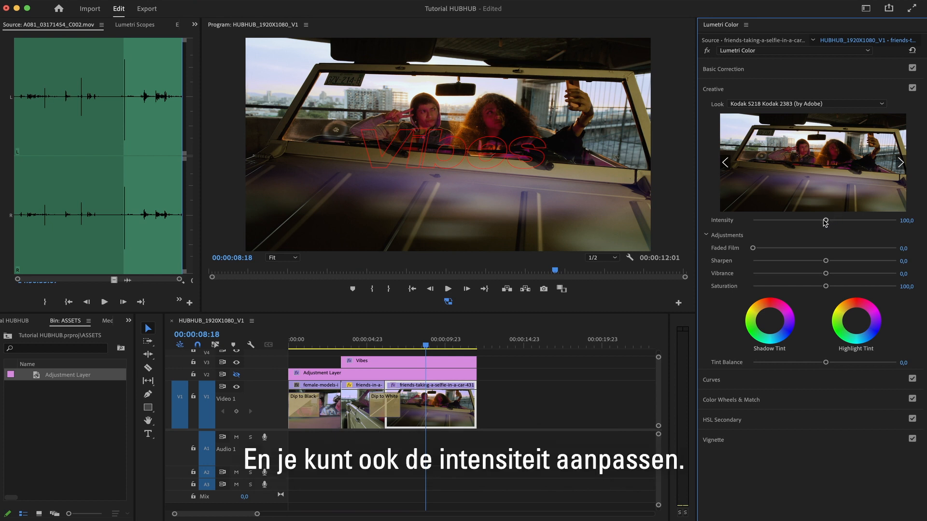
Set the look's Intensity to 69,6 and Faded Film to 39,1.
left_click_drag(825, 221, 798, 220)
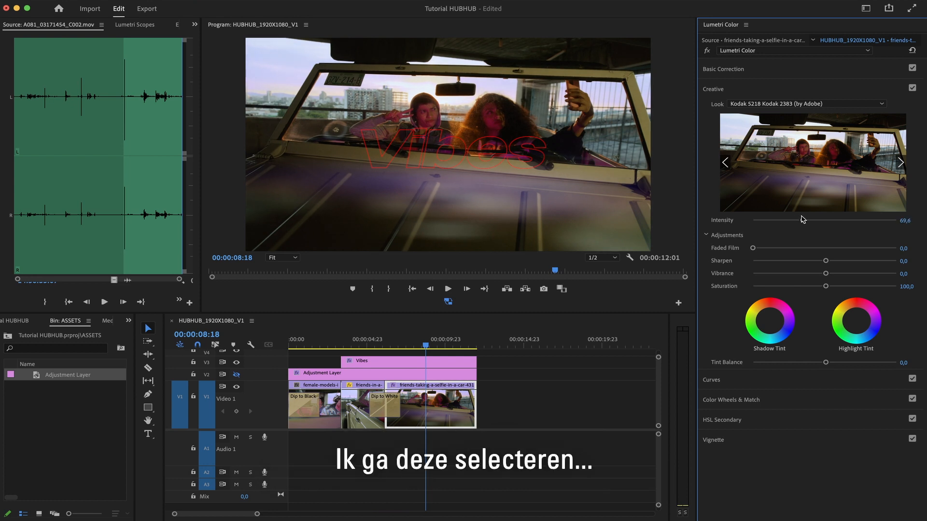
left_click_drag(754, 248, 809, 248)
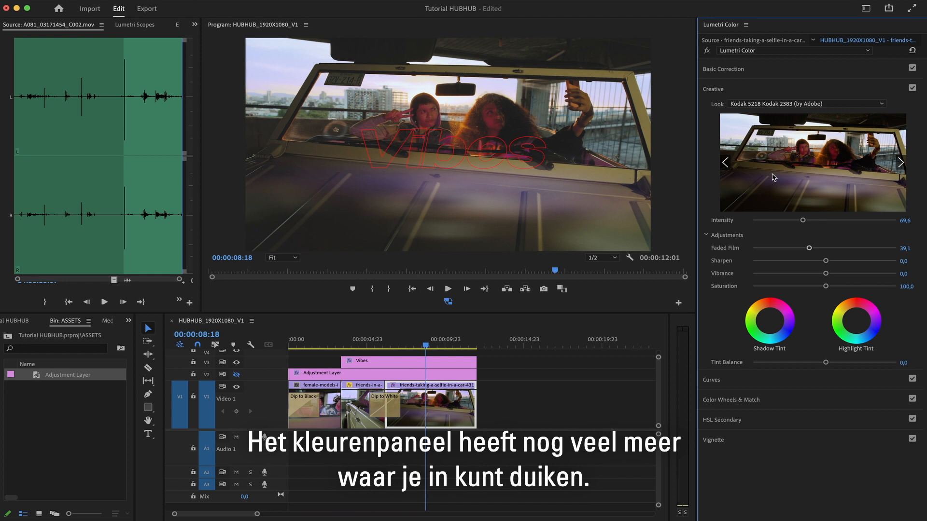
Expand and examine the Curves, Color Wheels & Match, HSL Secondary and Vignette sections of Lumetri Color.
left_click(772, 379)
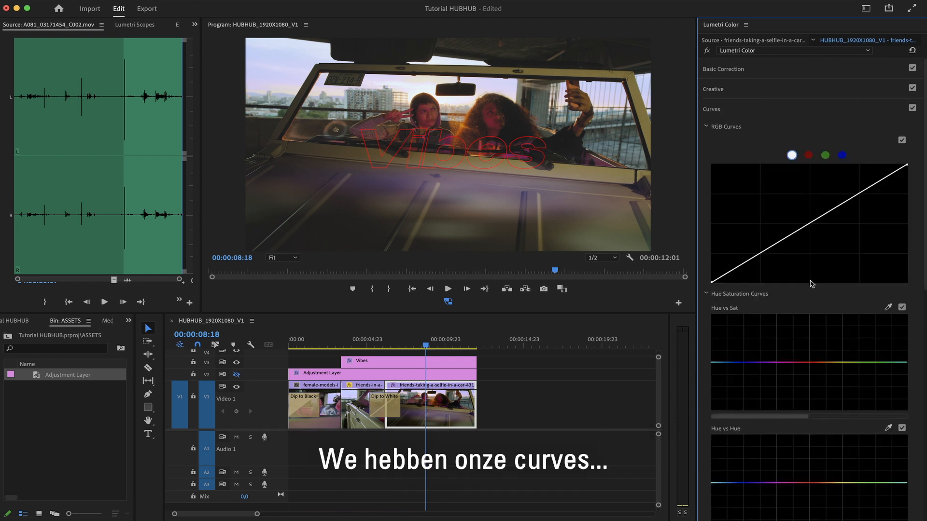
scroll(786, 213, "down", 10)
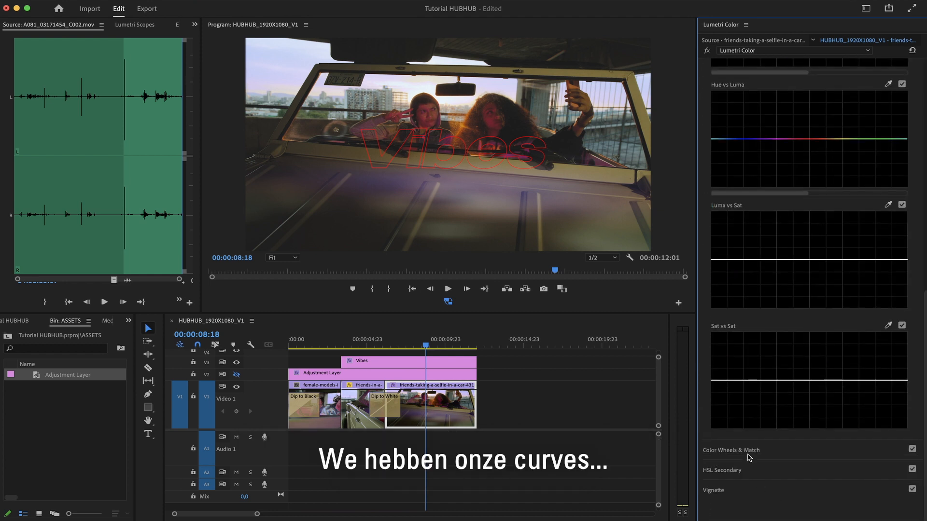
left_click(749, 456)
left_click(754, 309)
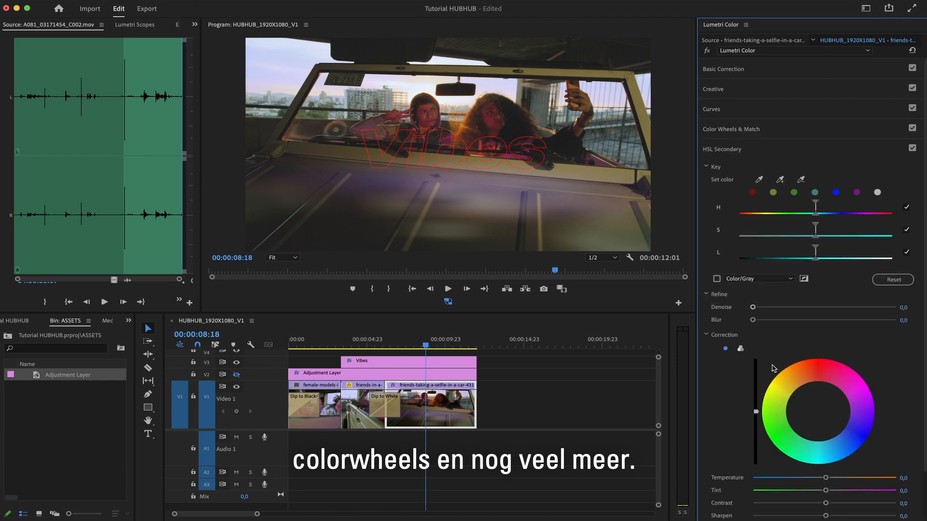
scroll(773, 369, "down", 3)
left_click(739, 488)
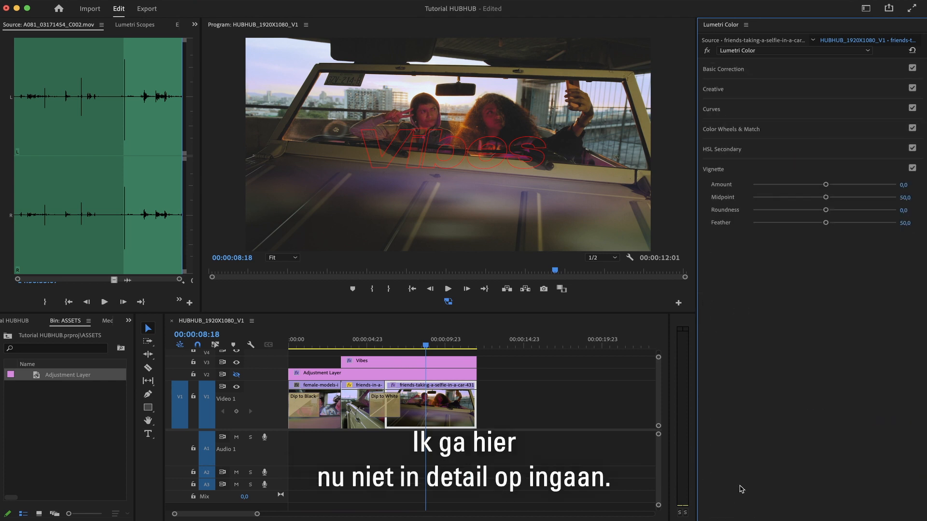
Switch to the Editing workspace and bring up the Project panel.
left_click(864, 89)
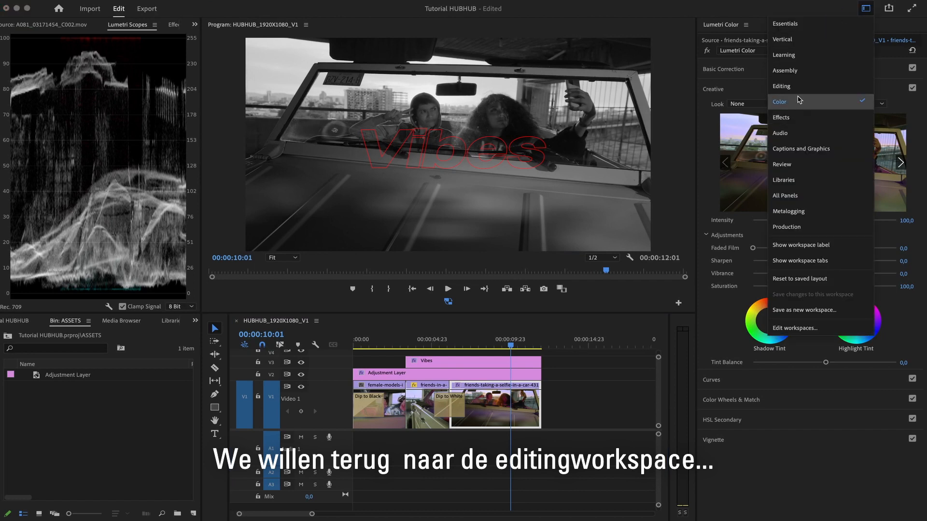
left_click(804, 85)
left_click(277, 302)
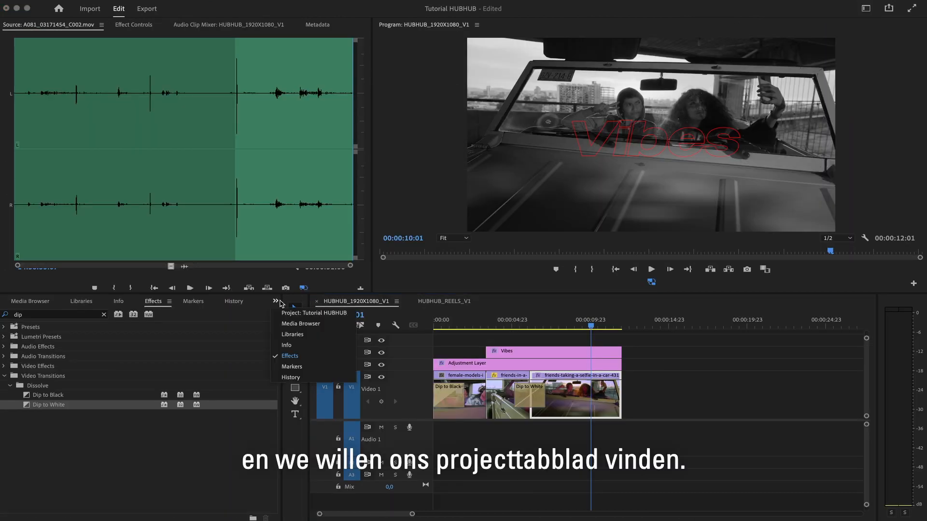
left_click(295, 312)
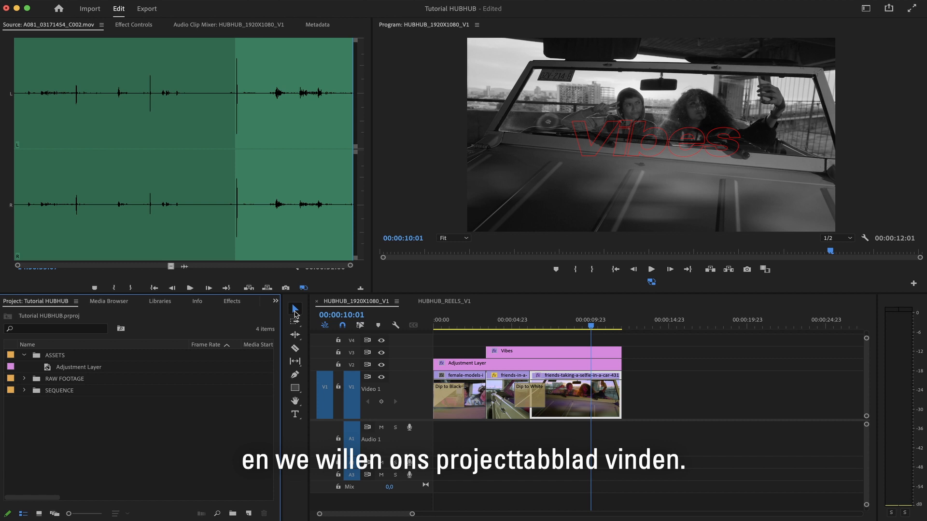
Expand the SEQUENCE bin and duplicate the HUBHUB_1920X1080_V1 sequence.
left_click(24, 391)
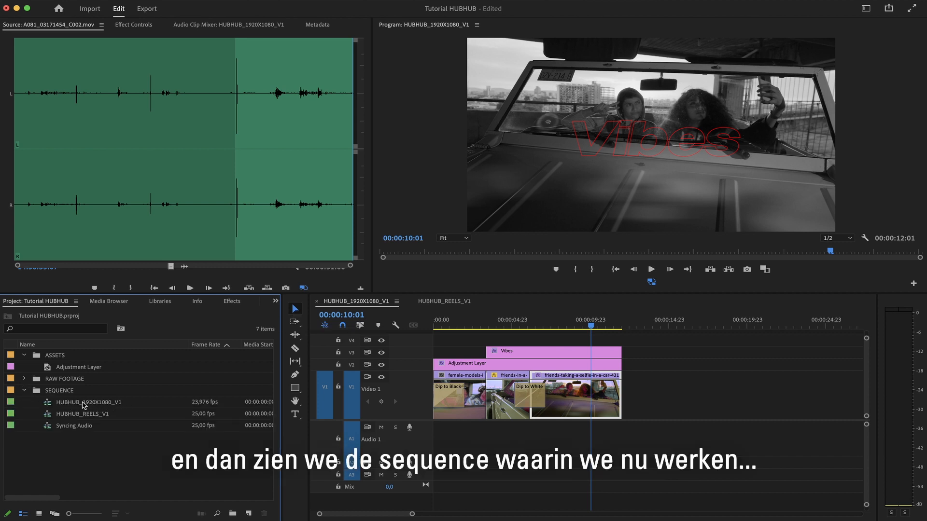
left_click(102, 404)
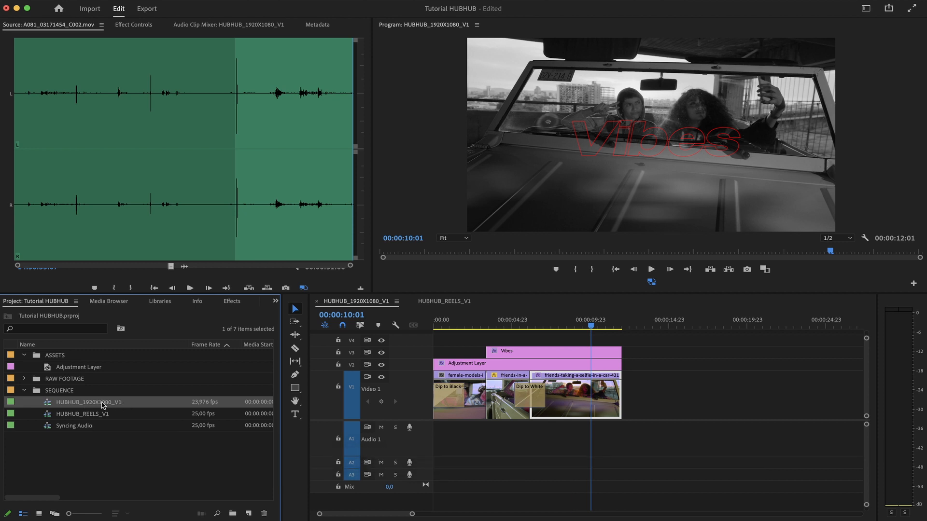
right_click(134, 405)
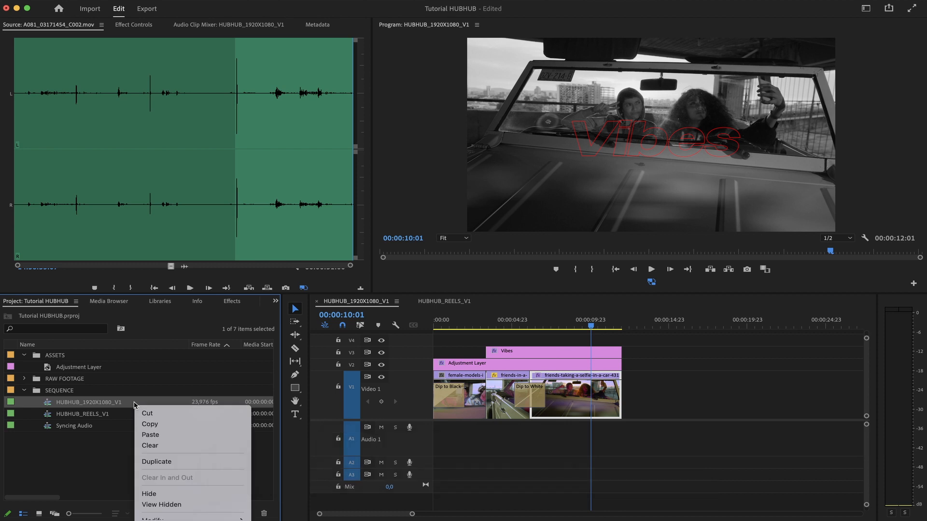
left_click(163, 462)
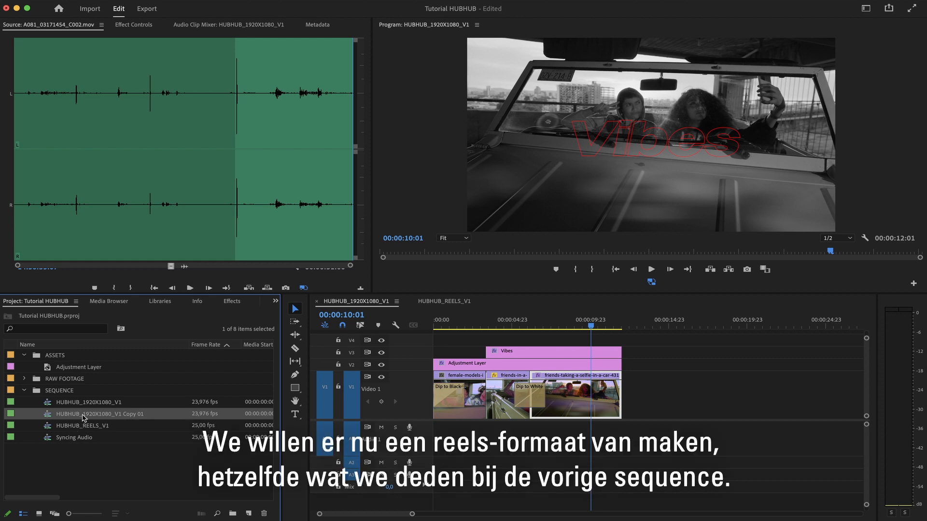
Open the copied sequence's settings and change its frame size to 1080 horizontal by 1920 vertical, accepting the preview deletion.
right_click(103, 415)
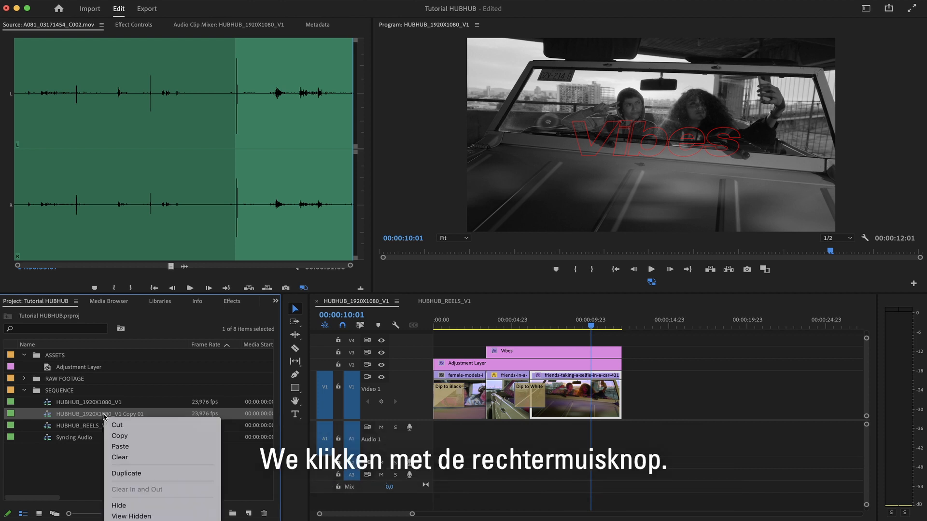
mouse_move(159, 519)
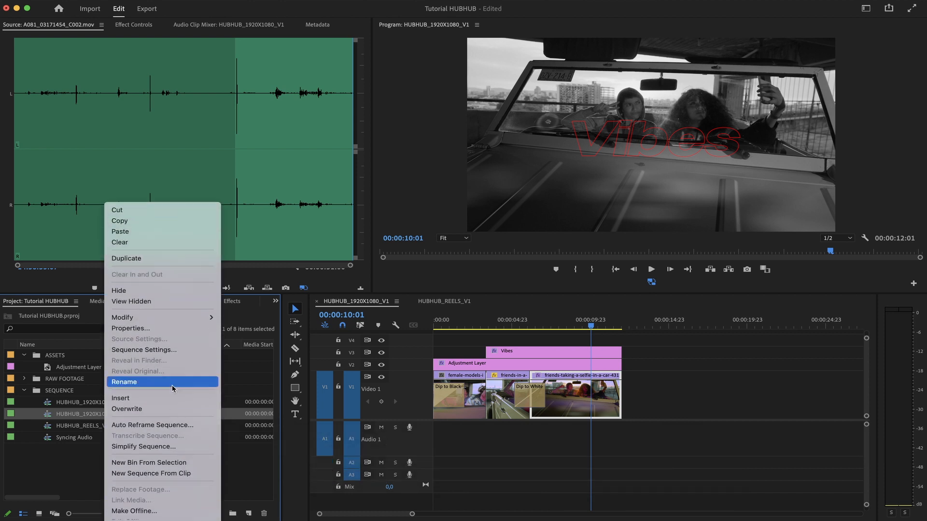
left_click(175, 355)
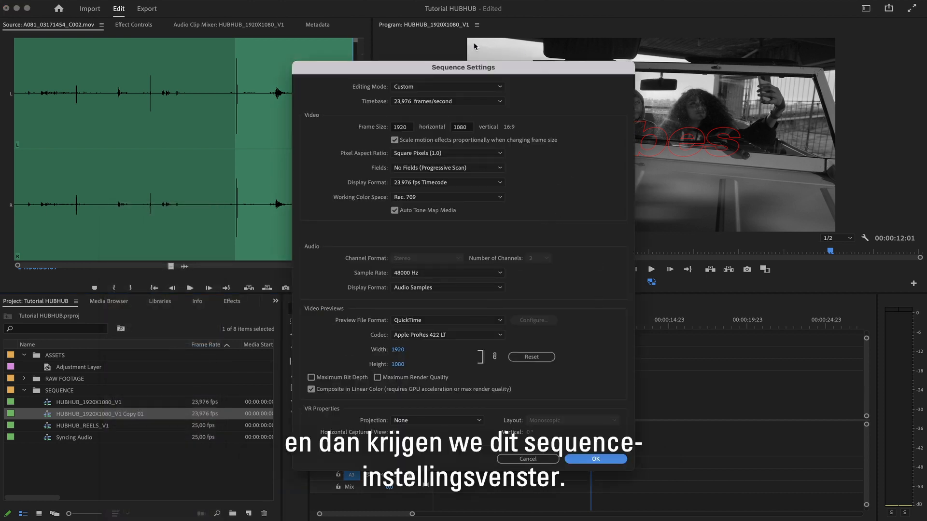
left_click(406, 128)
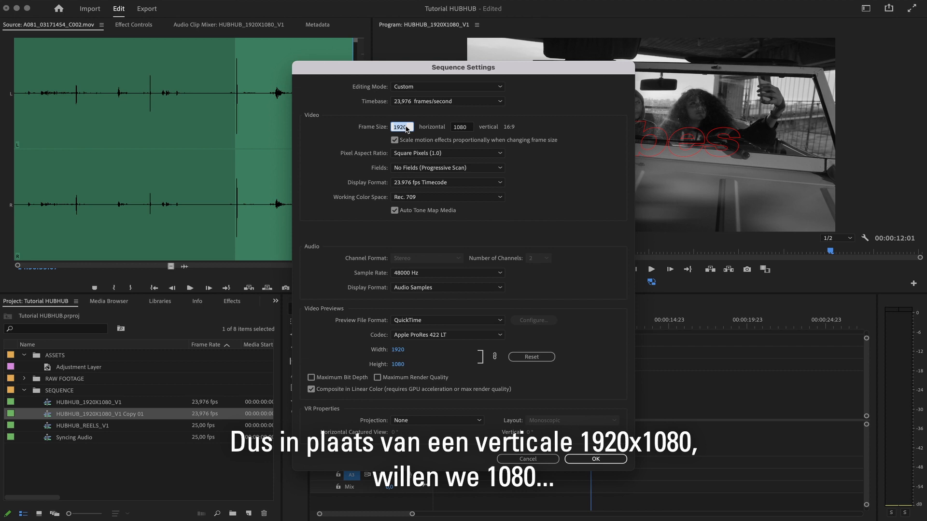
type("10")
left_click(461, 128)
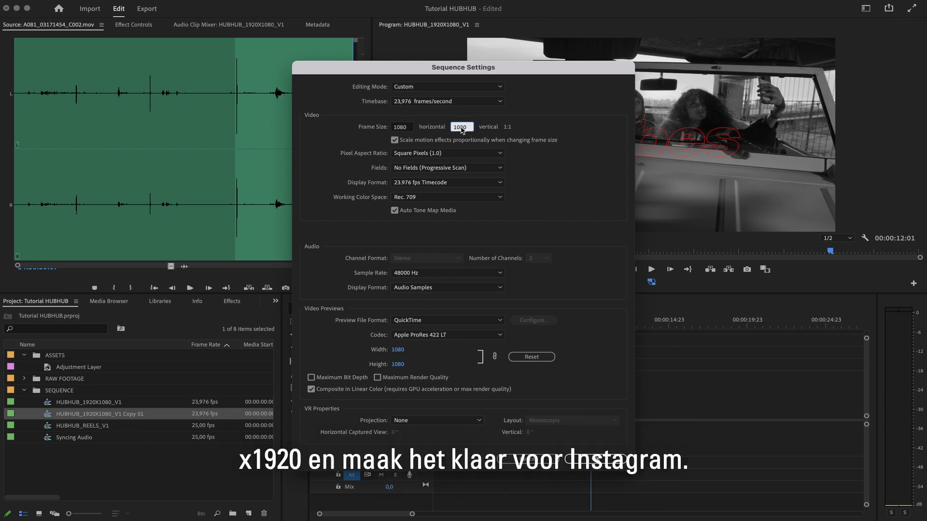
type("1")
left_click(574, 164)
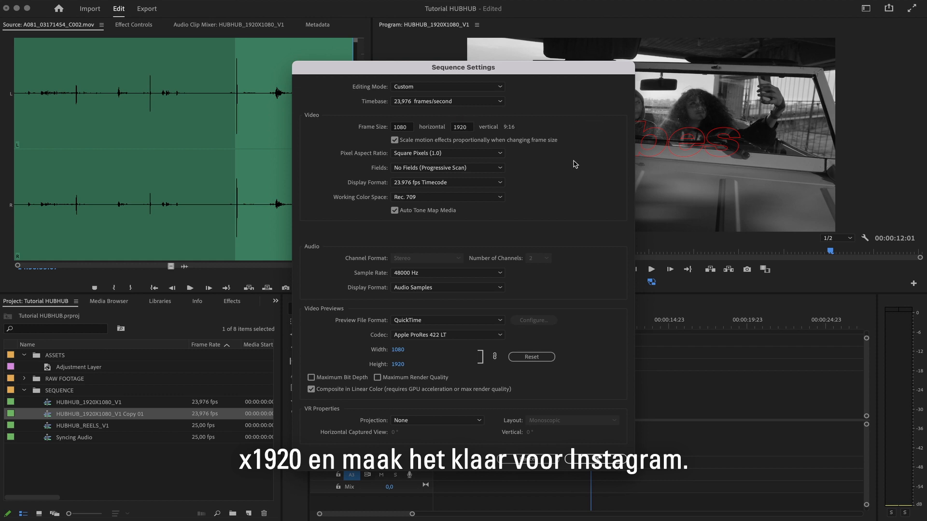
left_click(591, 459)
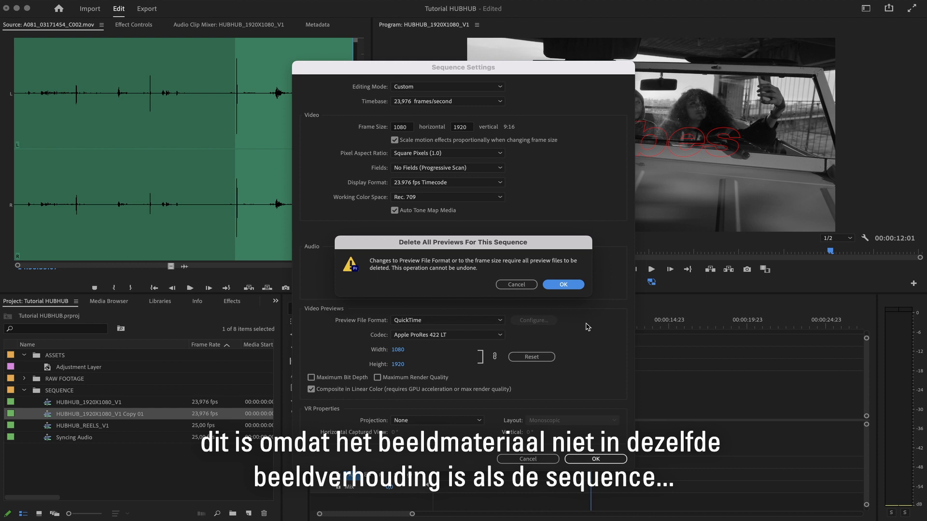
left_click(563, 285)
Rename the copied sequence to HUBHUB_1080X1920_REELS_V1.
left_click(152, 414)
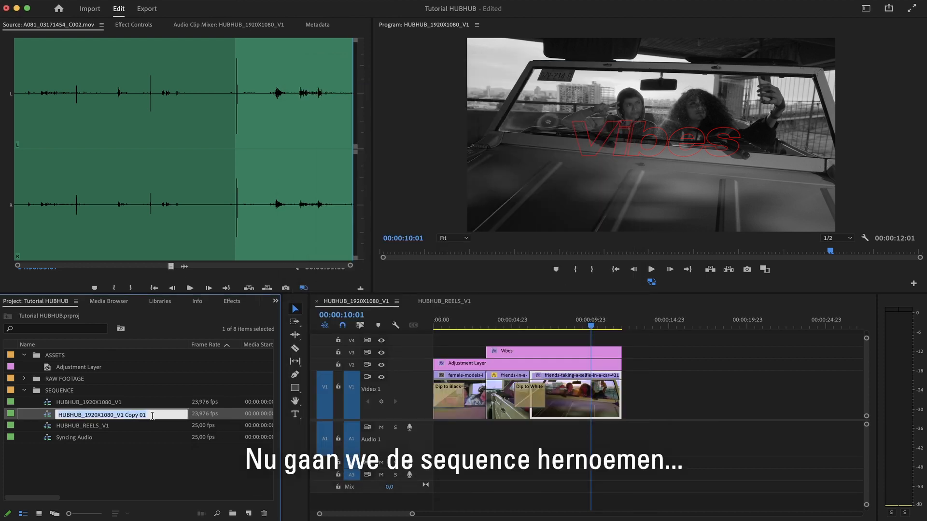
left_click_drag(145, 415, 125, 415)
key("BackSpace")
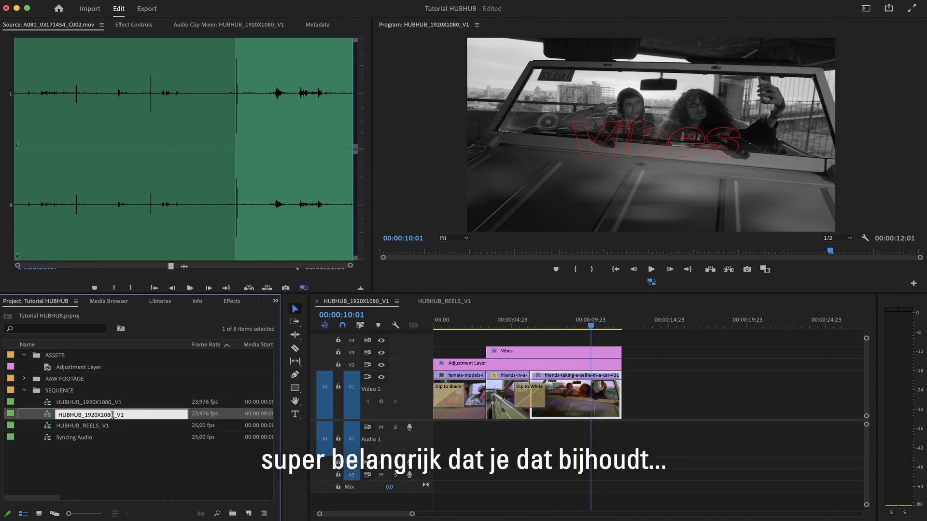
left_click_drag(113, 415, 85, 415)
type("108")
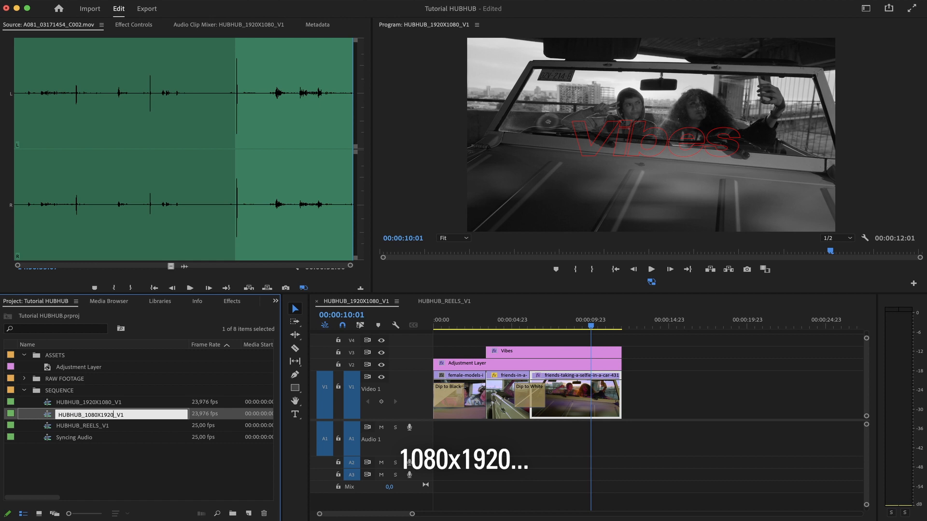
type("0X1920_REELS_")
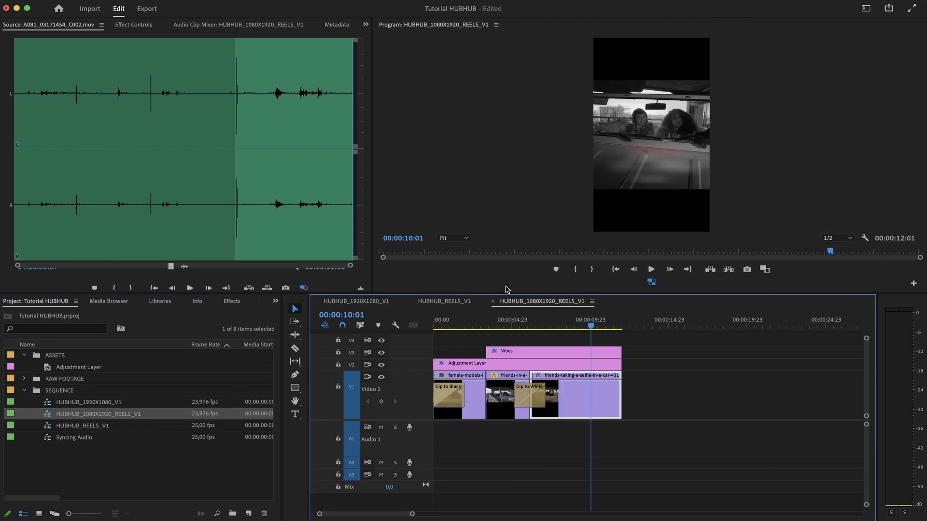
Scale the first clip in the reels sequence to 188% in Effect Controls.
left_click_drag(506, 293, 508, 336)
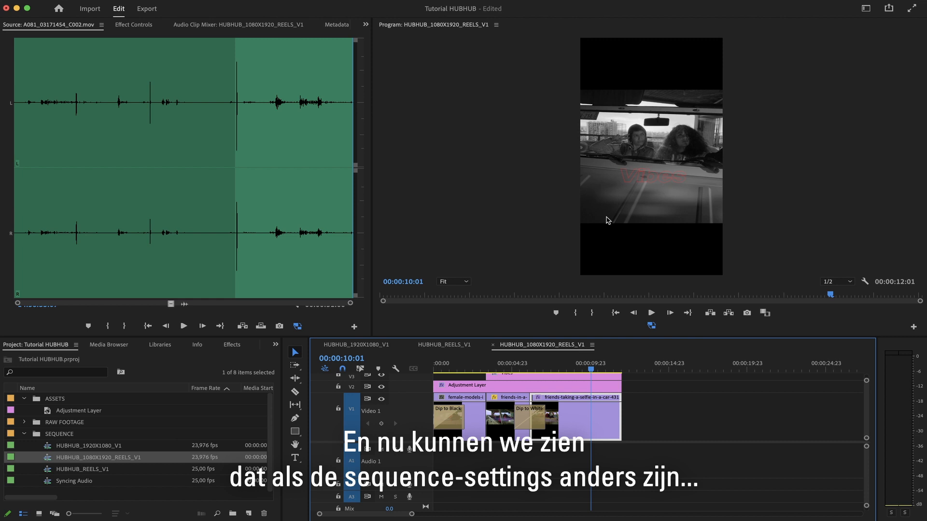
left_click(467, 369)
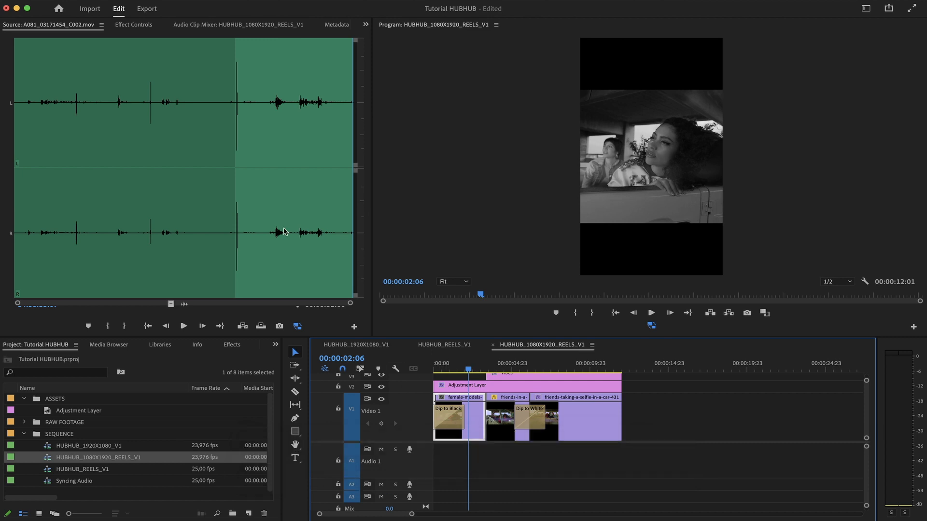
left_click(140, 26)
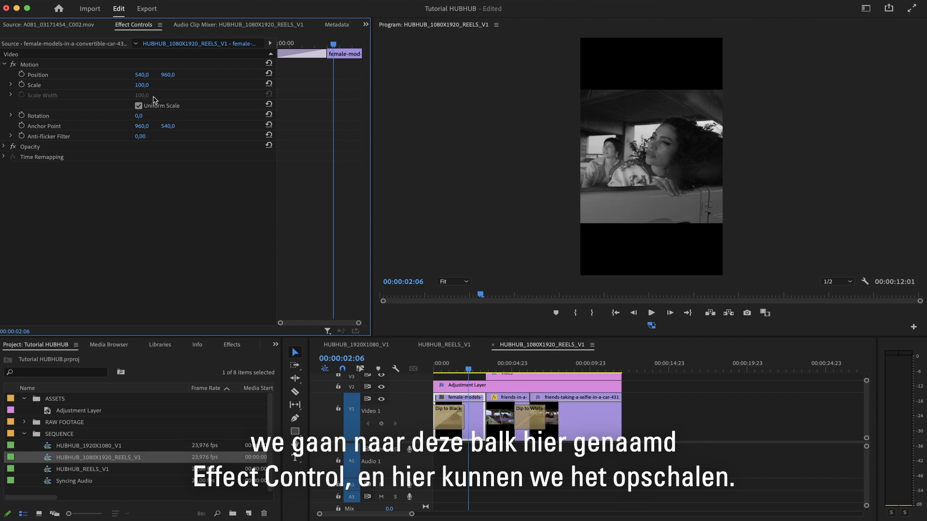
left_click(141, 85)
type("200")
key("Return")
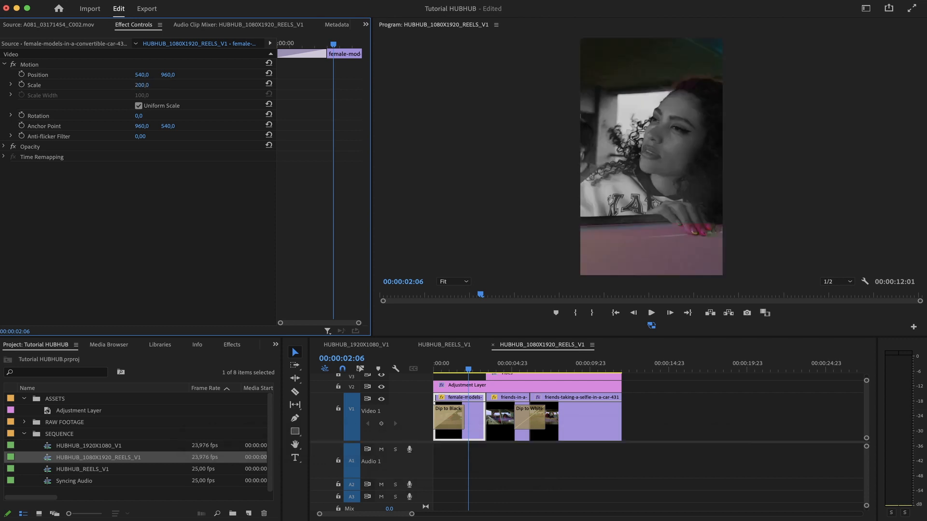
mouse_move(142, 86)
left_mouse_down()
mouse_move(107, 85)
mouse_move(136, 85)
left_mouse_up()
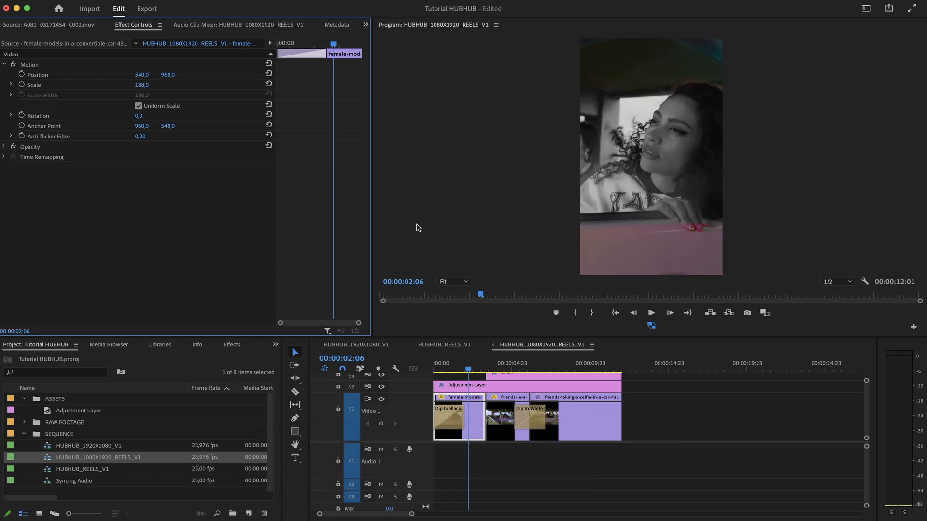
Scale the adjustment layer to 205% and the friends-in-a-convertible clip to 186%.
left_click(494, 386)
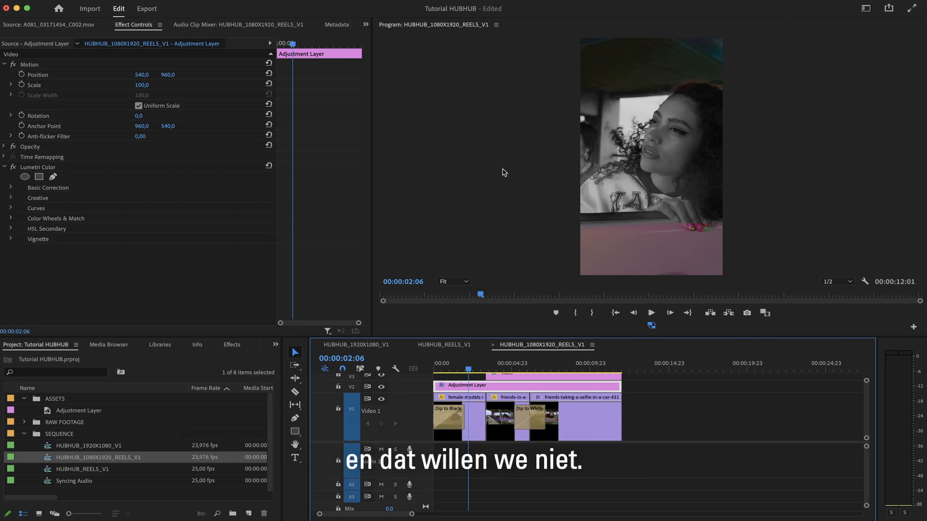
left_click_drag(139, 85, 154, 85)
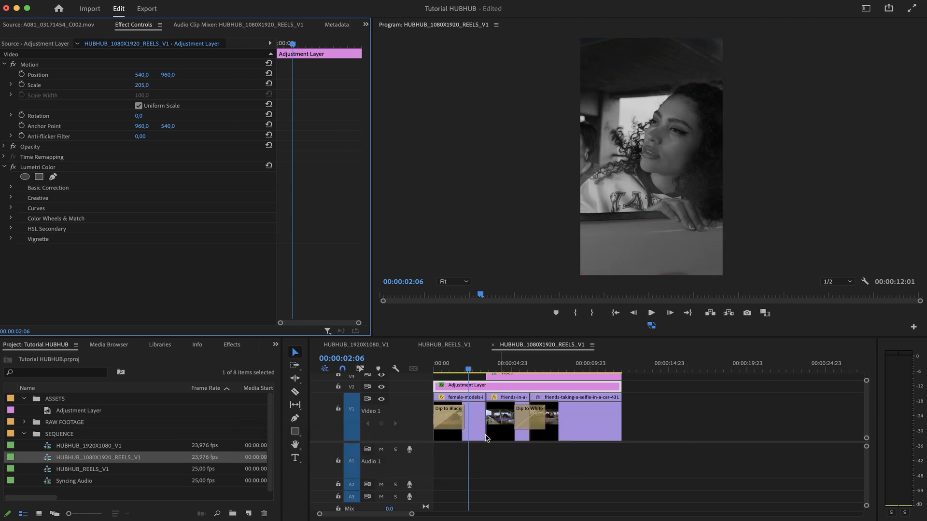
left_click(500, 396)
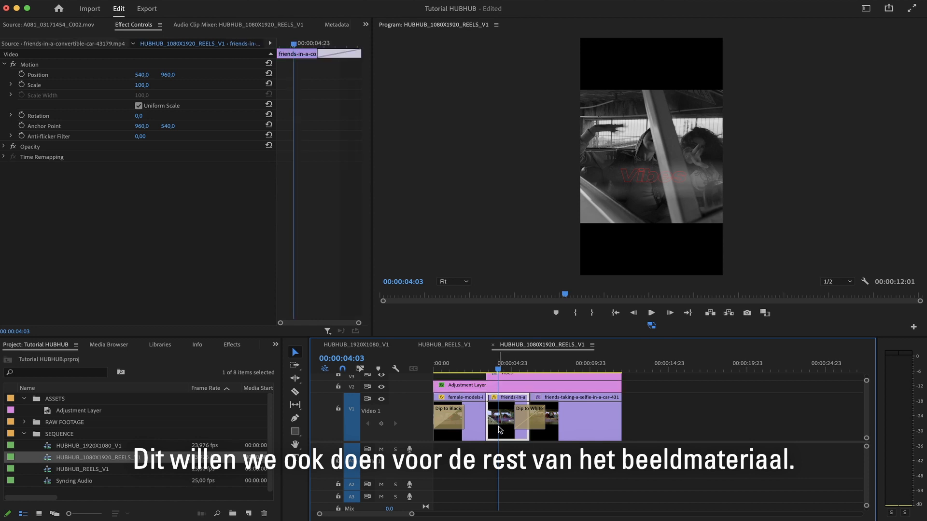
left_click_drag(141, 85, 183, 85)
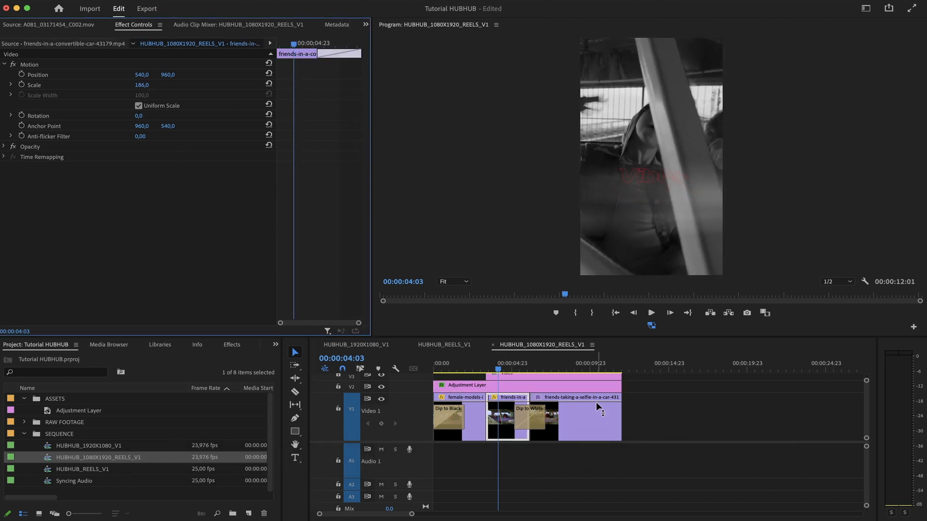
Scale the friends-taking-a-selfie clip to 225%.
left_click(578, 415)
left_click(578, 416)
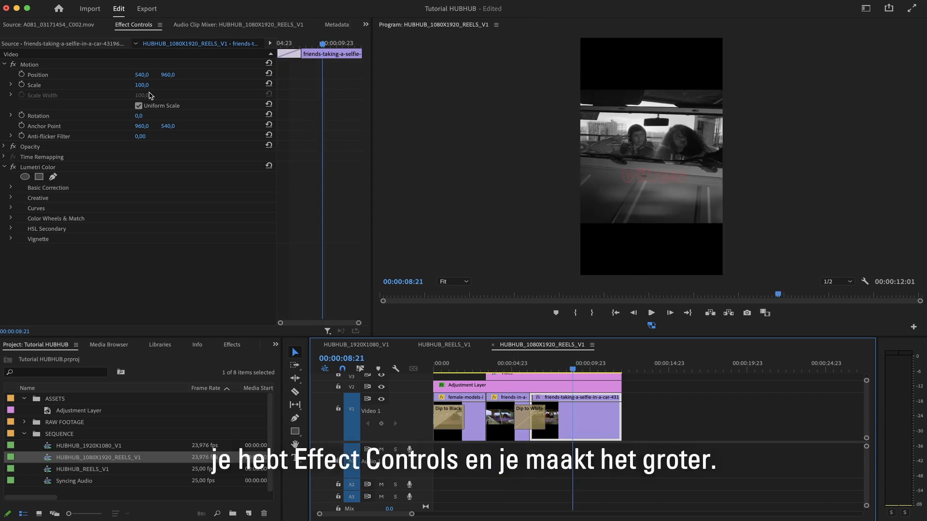
left_click_drag(141, 85, 202, 85)
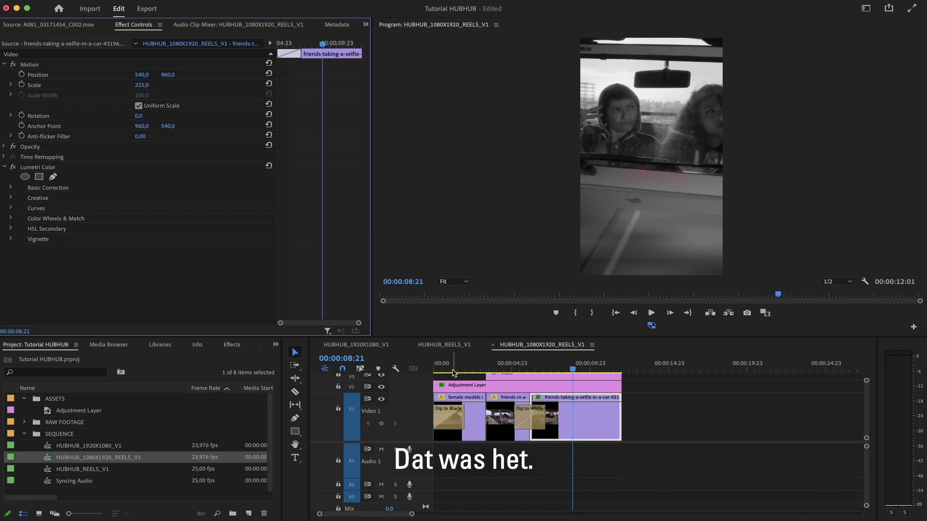
Scale the Vibes title graphic to 170%.
left_click_drag(446, 362, 559, 369)
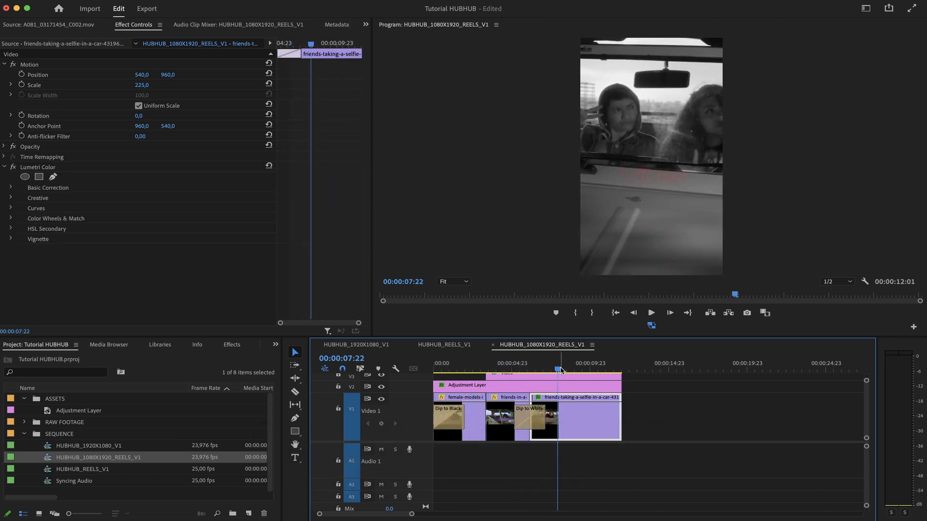
left_click(573, 377)
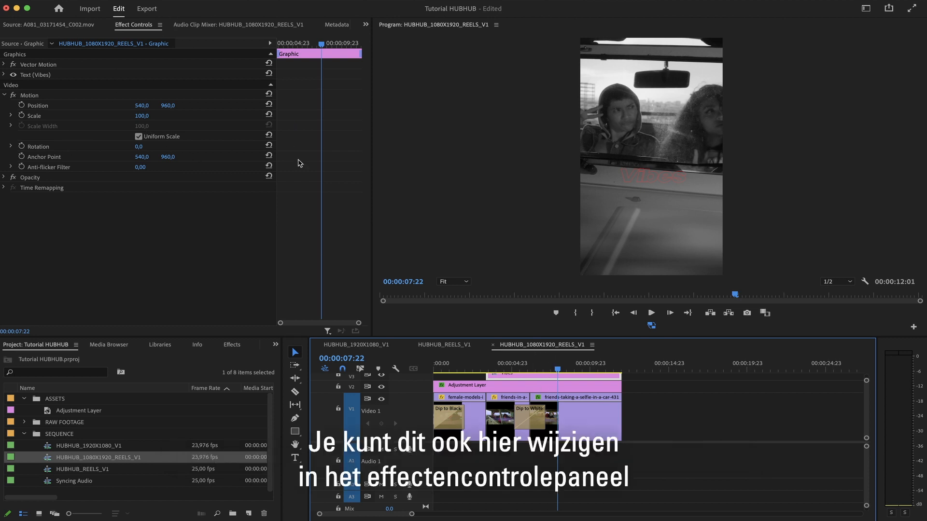
left_click_drag(142, 116, 150, 116)
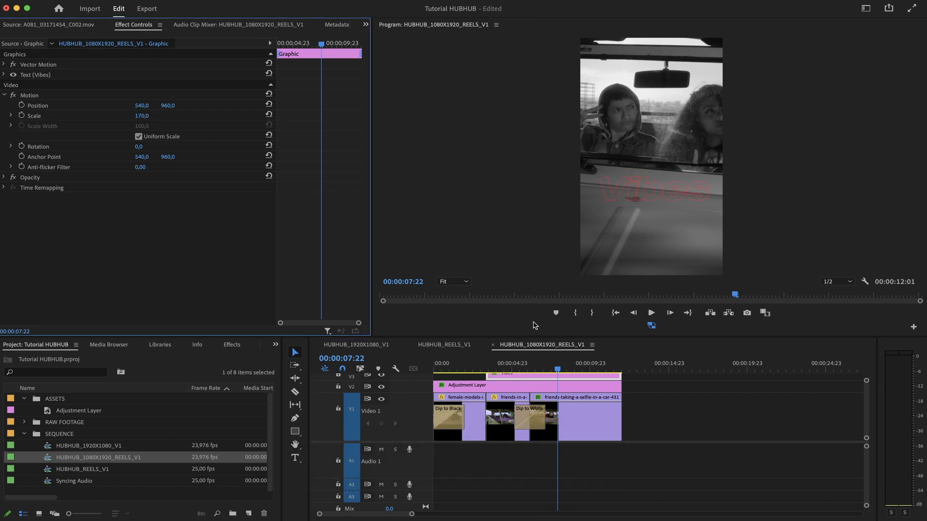
Play back the reels sequence from the start.
left_click_drag(462, 368, 420, 369)
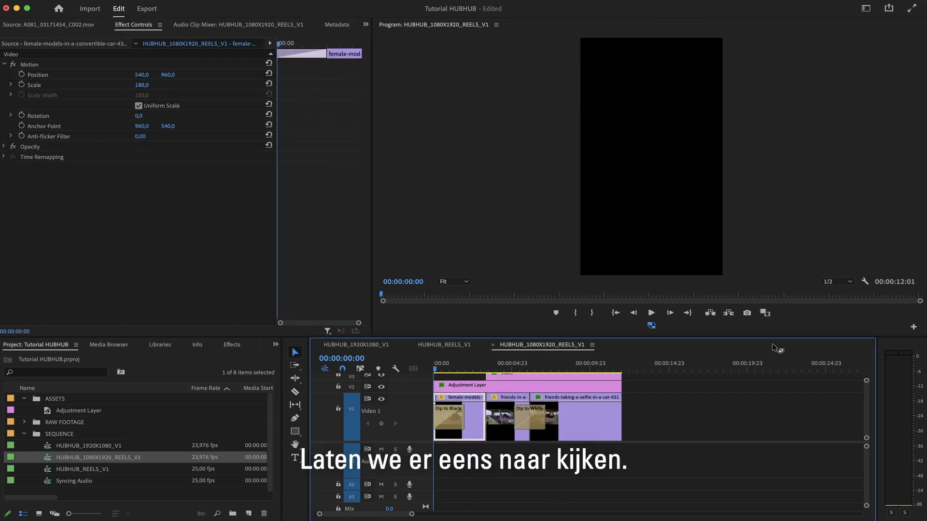
key("space")
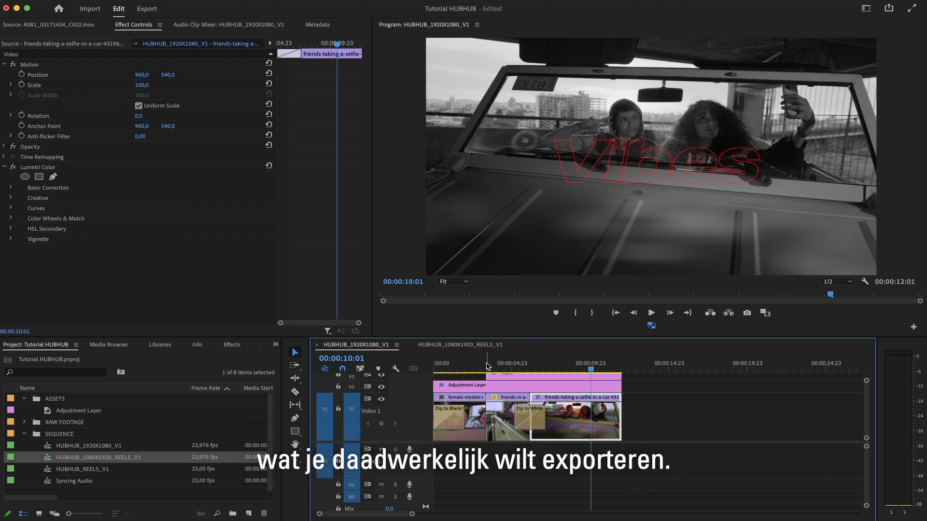
Set an out point at the end of the last clip in the HUBHUB_1920X1080_V1 sequence.
left_click(487, 366)
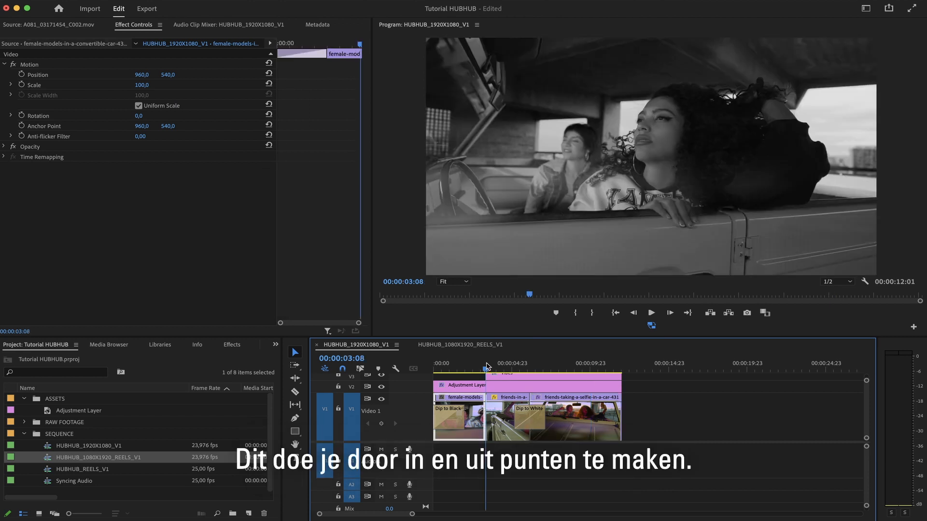
key("Home")
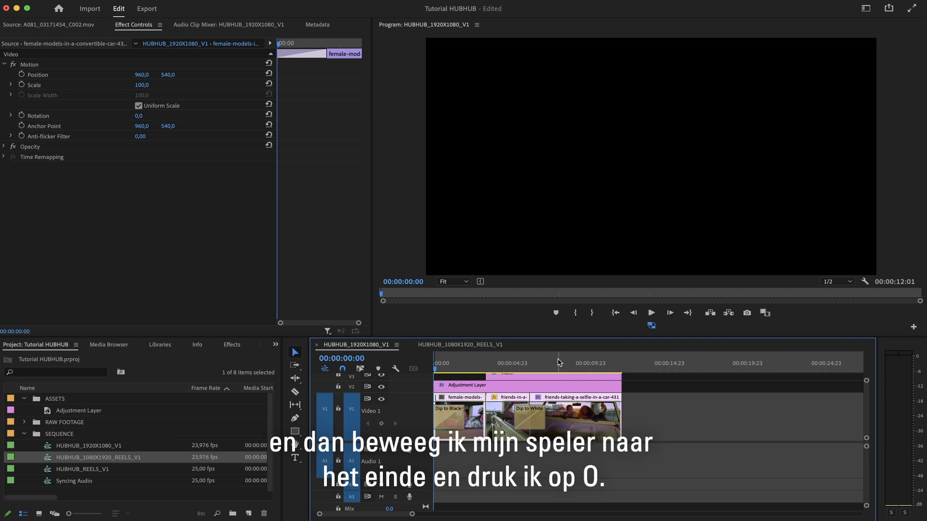
left_click(566, 364)
left_click_drag(579, 365, 622, 364)
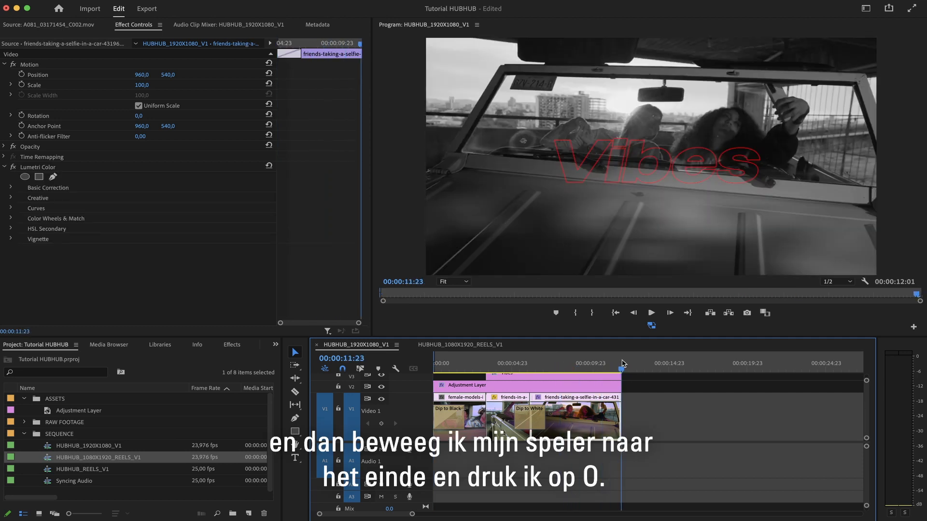
key("o")
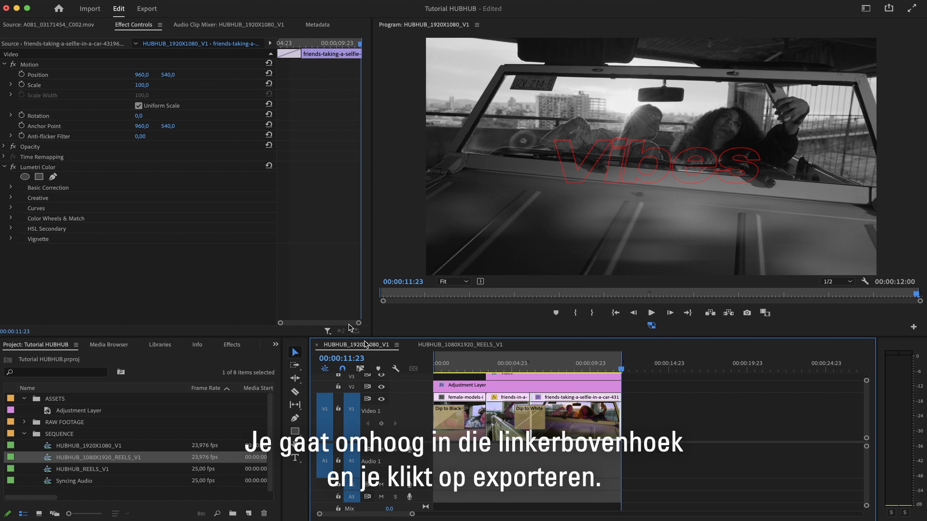
Export the 1920x1080 sequence into the REDRUM 04 / EDITING FILE STRUCTURE / RENDERS / DEVELOPMENT folder.
left_click(146, 9)
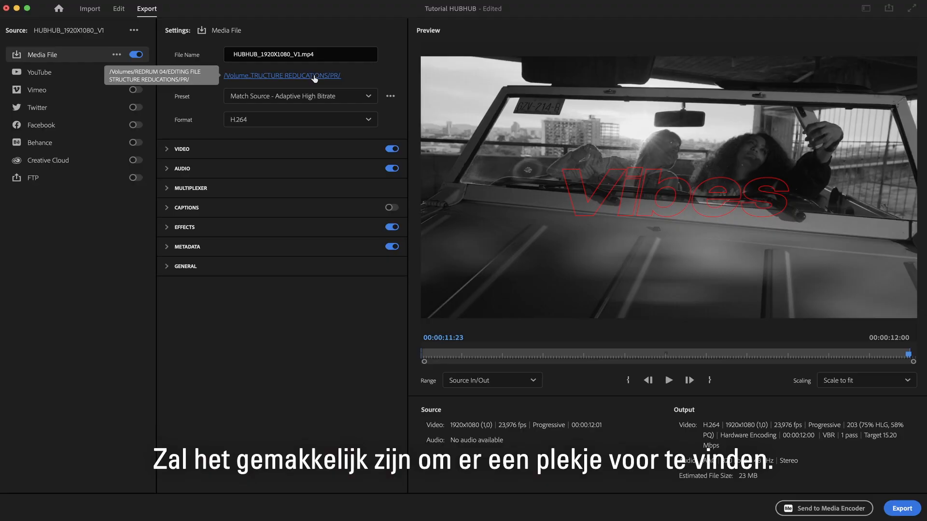
left_click(315, 78)
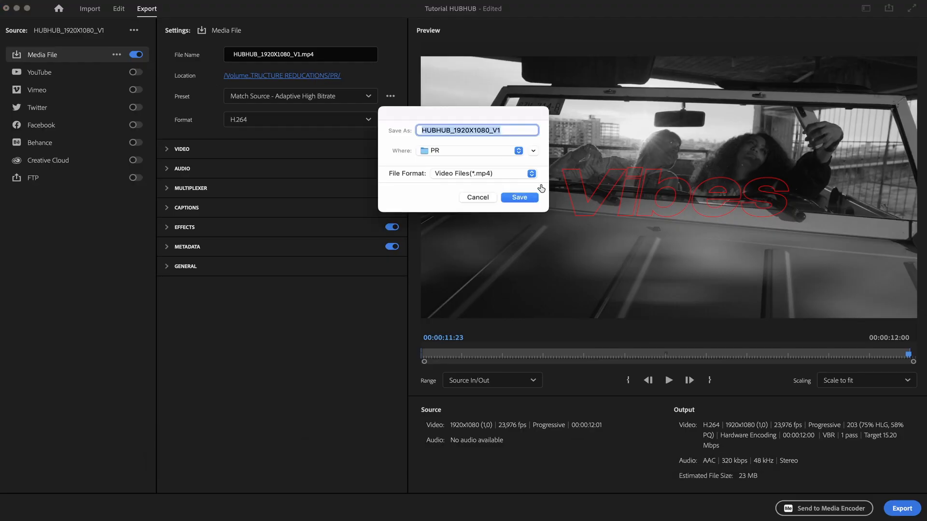
left_click(533, 151)
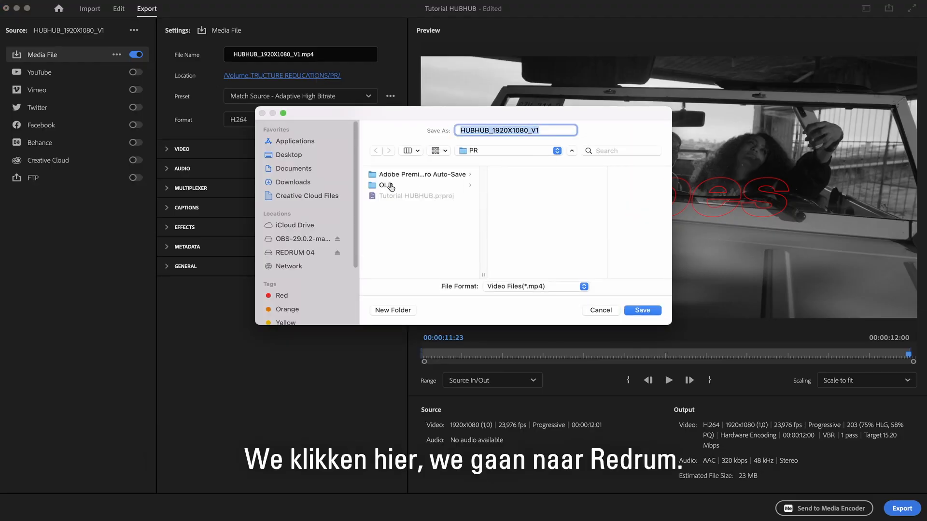
left_click(299, 253)
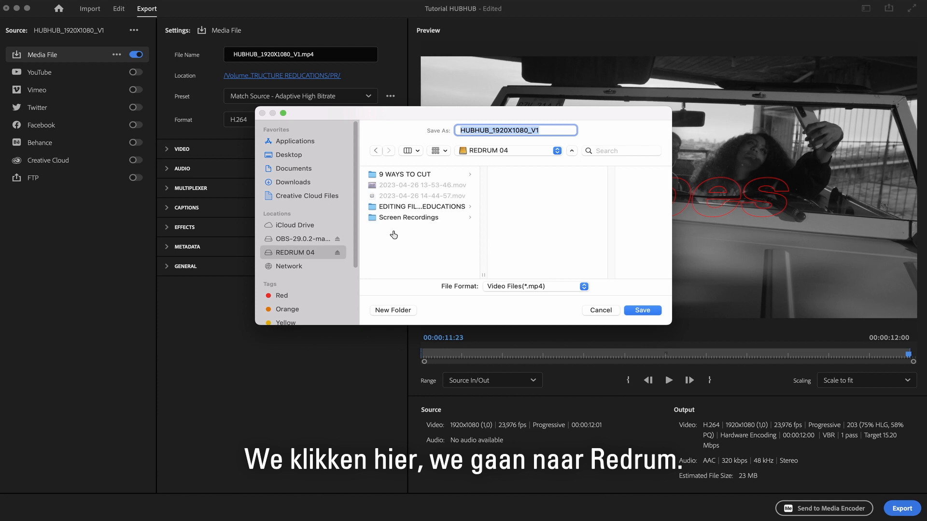
left_click(447, 208)
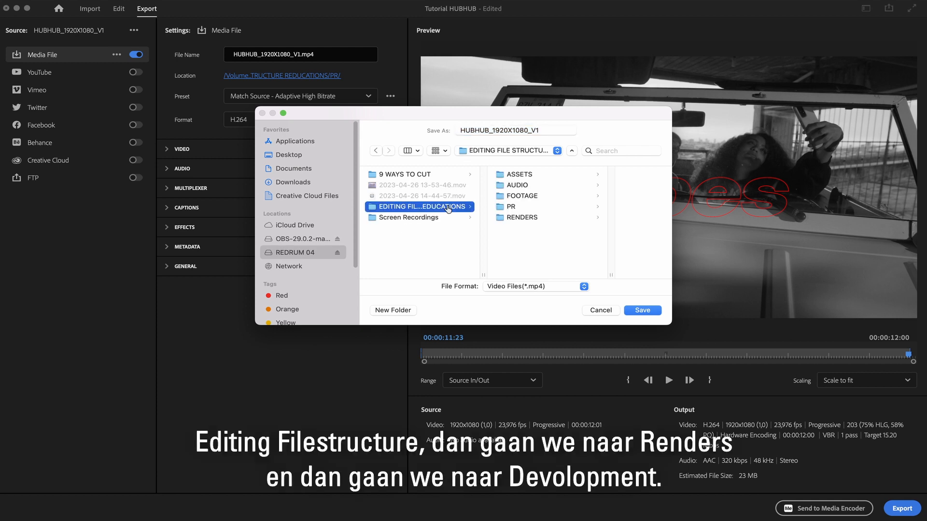
left_click(527, 219)
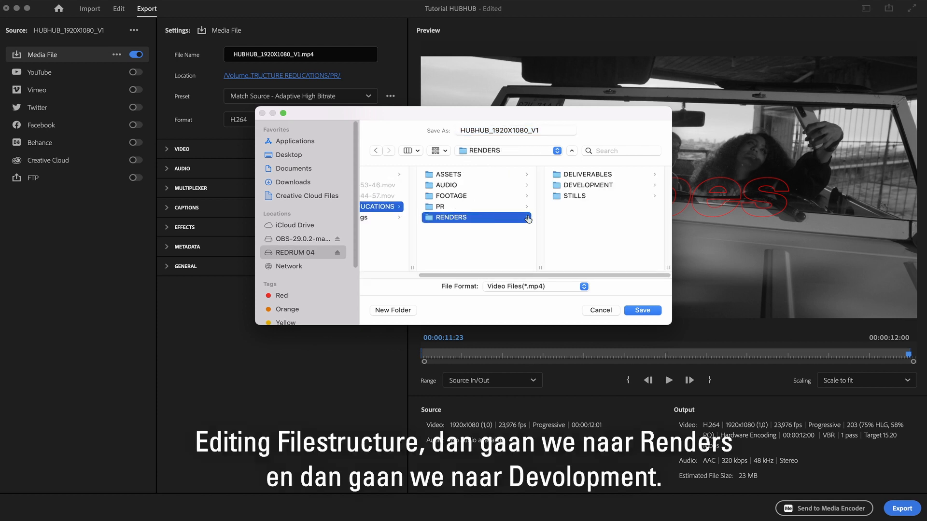
left_click(609, 188)
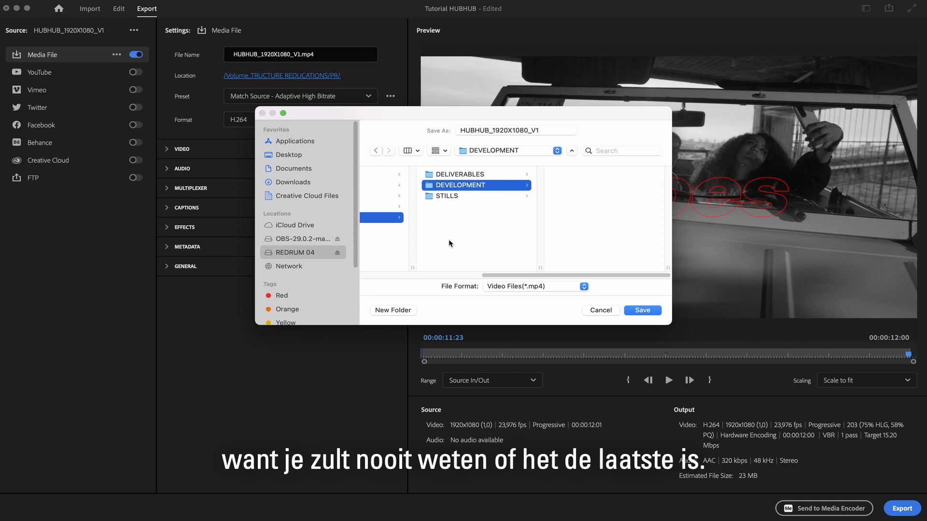
key("Return")
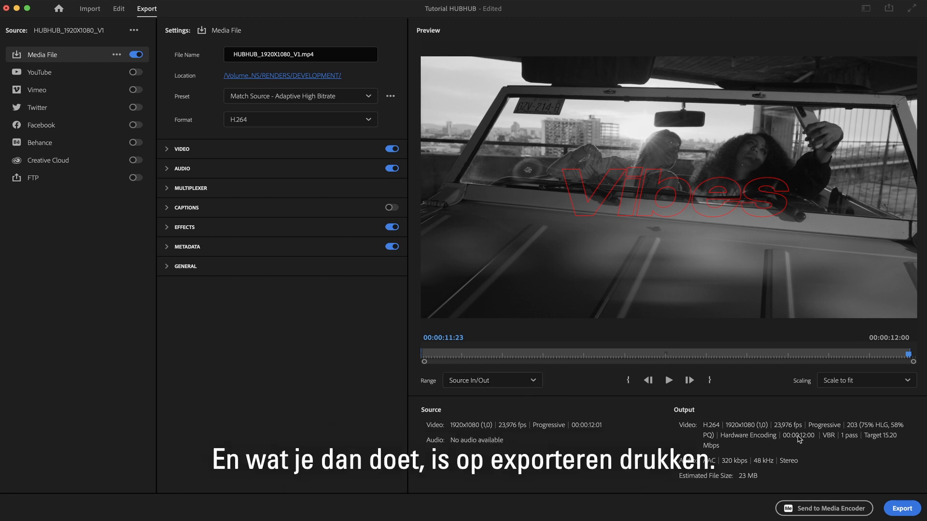
left_click(901, 509)
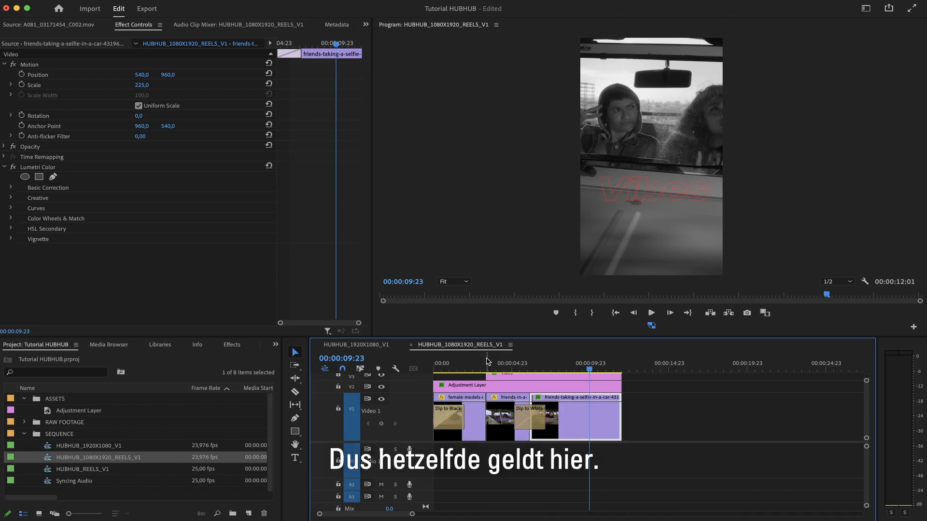
Set an out point at 00:00:09:09 in the HUBHUB_1080X1920_REELS_V1 sequence, at the end of the last clip.
key("Home")
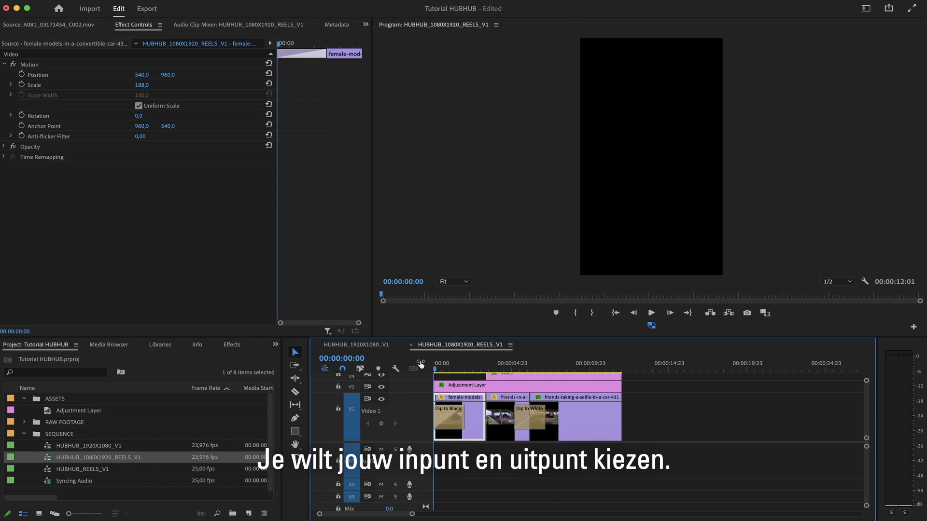
left_click_drag(641, 368, 583, 370)
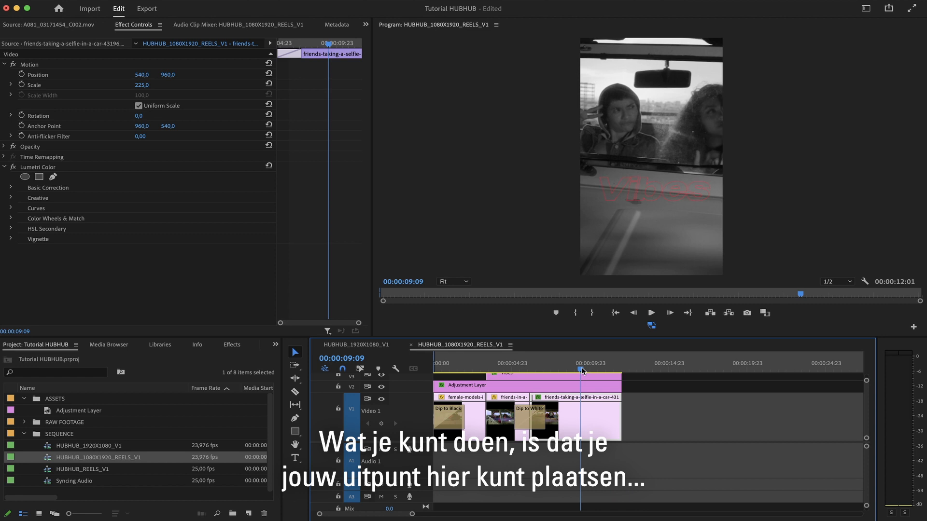
key("o")
left_click(554, 342)
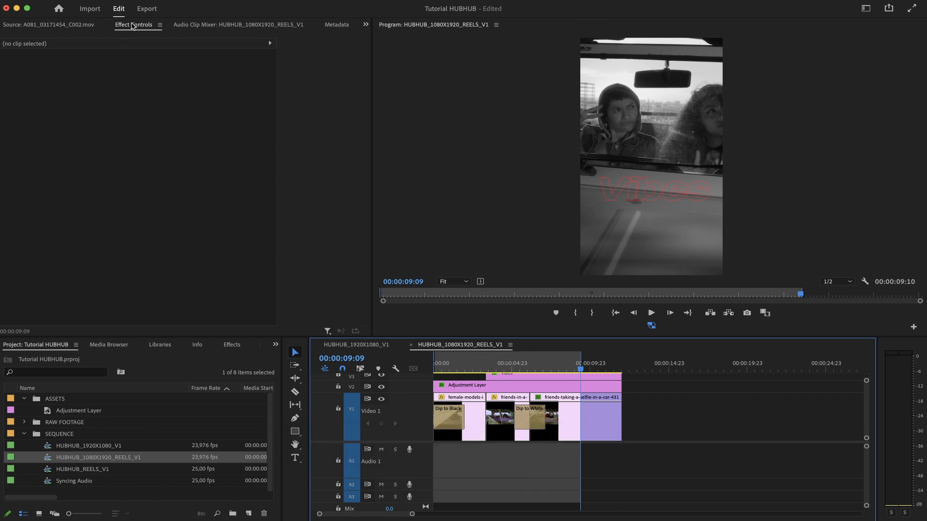
Export the reels sequence as HUBHUB_1080X1920_REELS_V1.mp4 with the video settings set to Match Source.
left_click(146, 9)
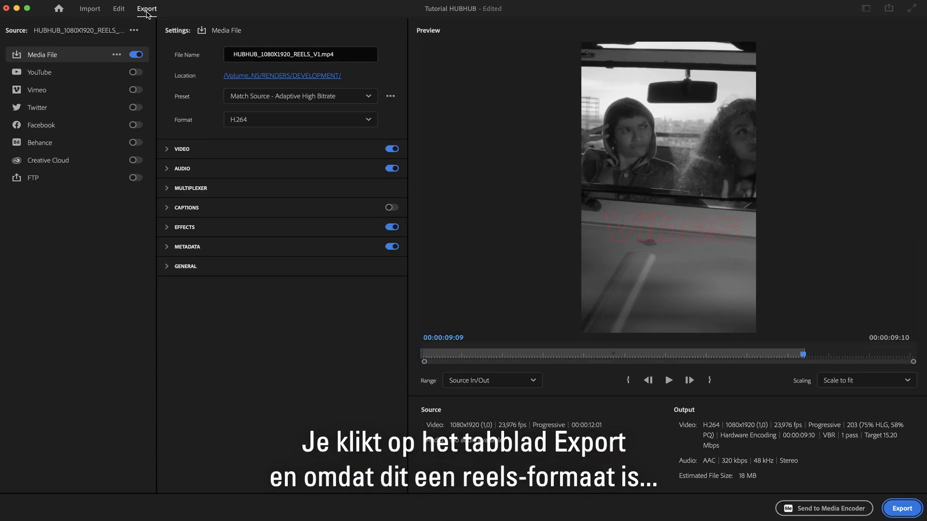
left_click(300, 51)
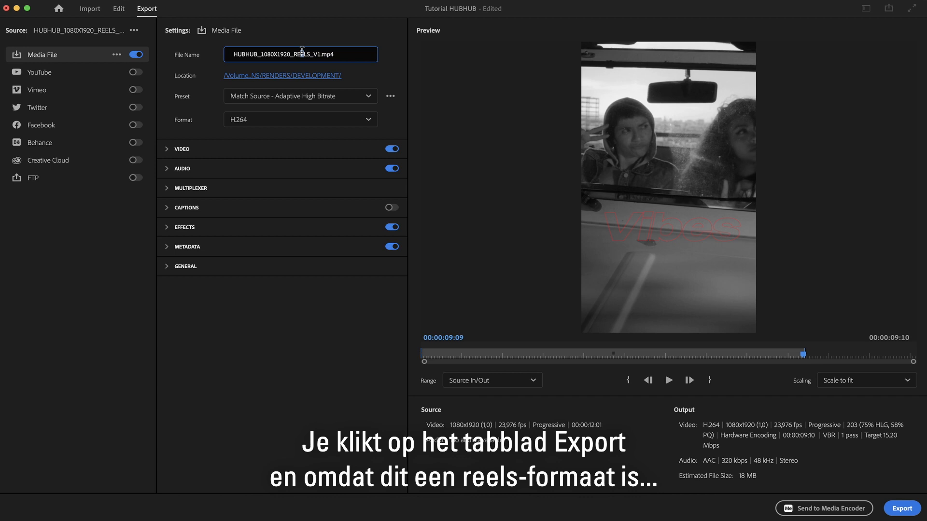
left_click(168, 150)
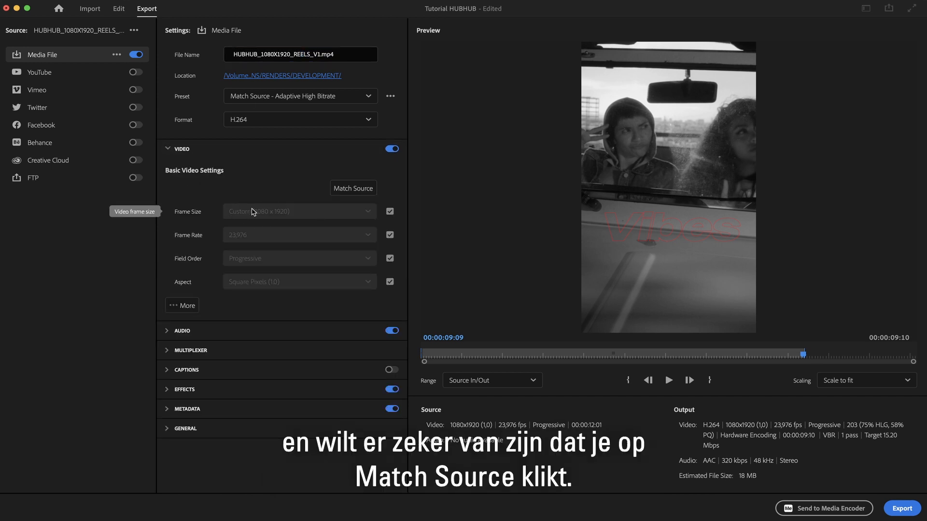
left_click(354, 193)
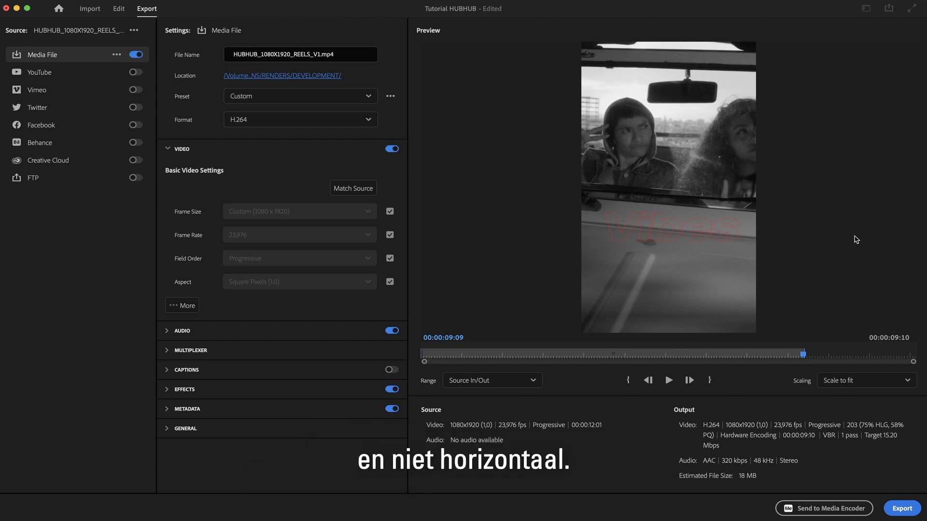
left_click(894, 510)
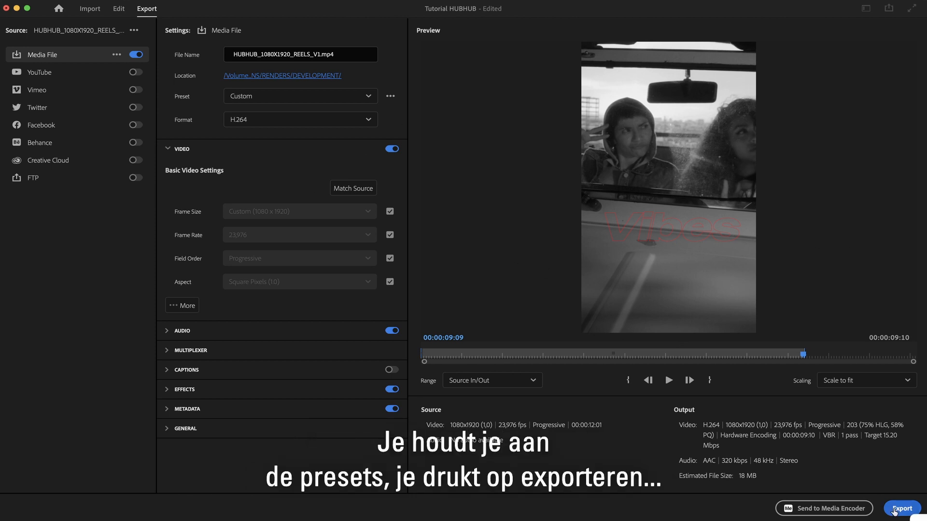